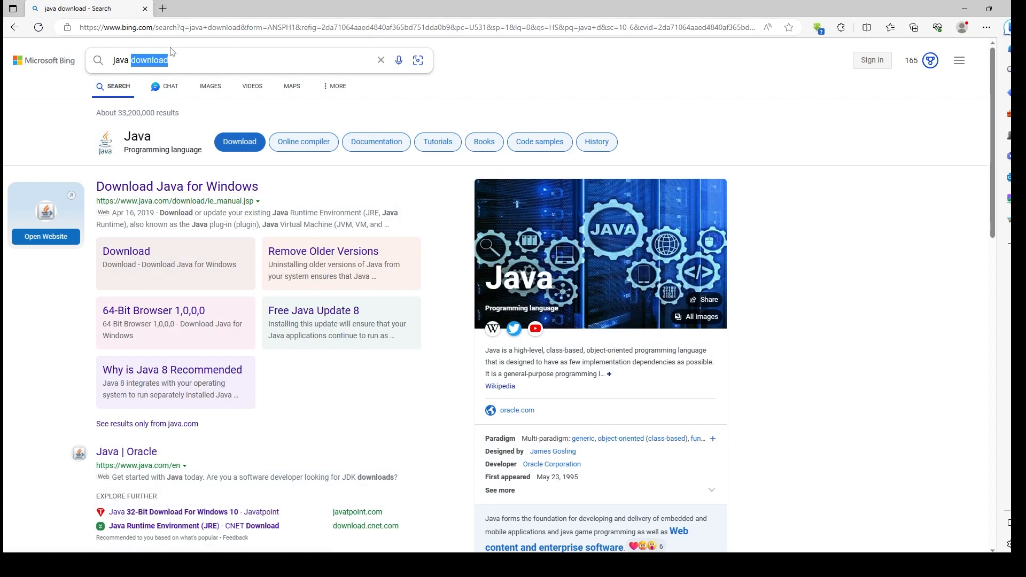
# Search the web for "java download" in a new browser tab
pyautogui.click(207, 70)
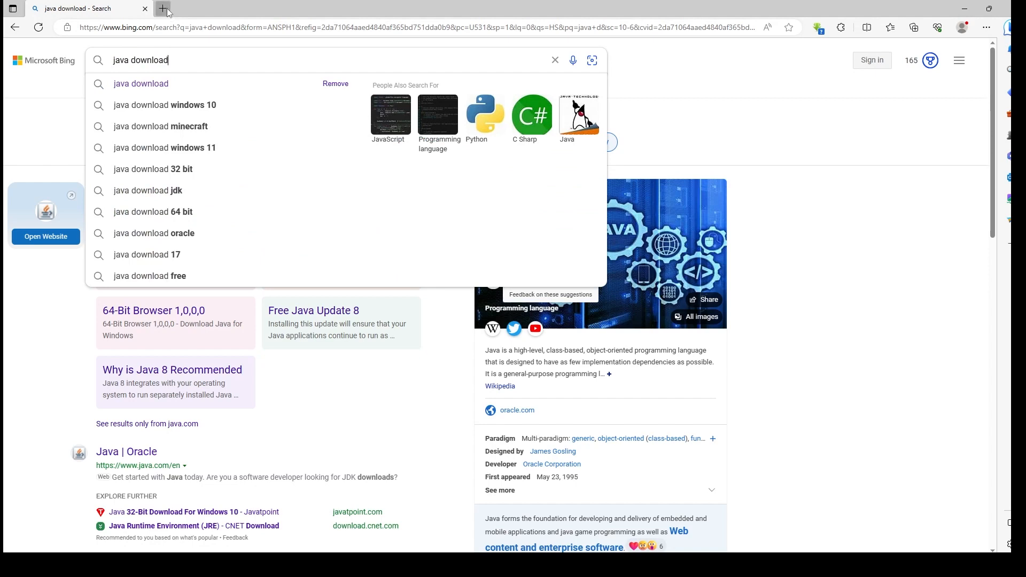
pyautogui.click(163, 9)
pyautogui.click(410, 115)
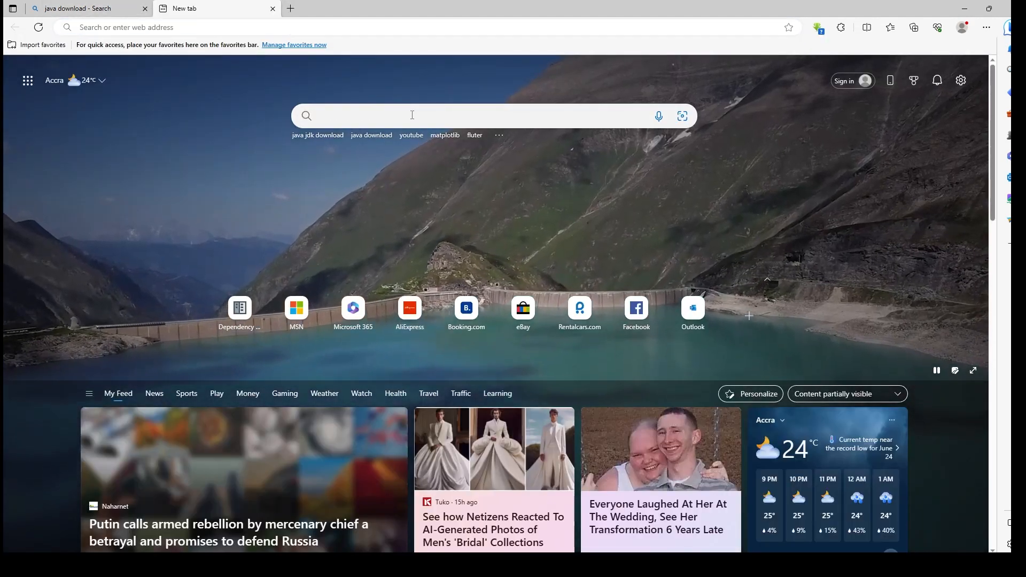
pyautogui.write('java')
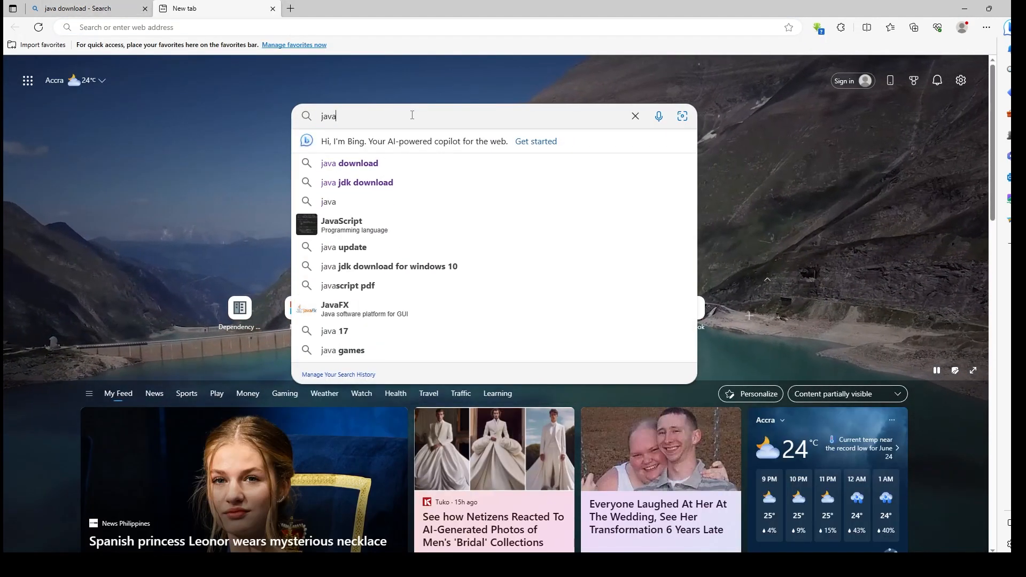
pyautogui.click(329, 167)
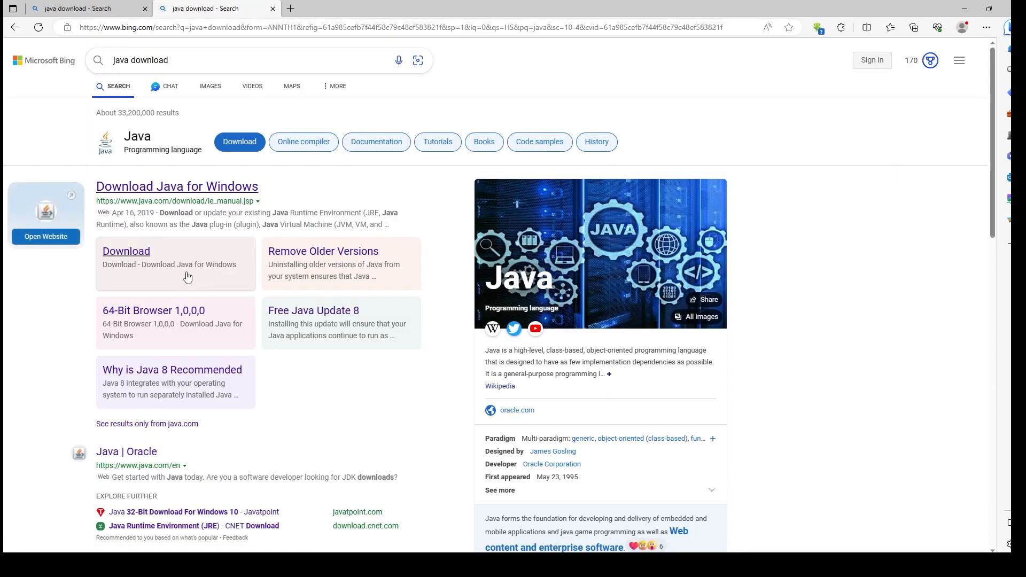
# Open Oracle's Java downloads page from the search results and show the JDK 20 downloads for Windows
pyautogui.scroll(-3, 187, 321)
pyautogui.click(153, 413)
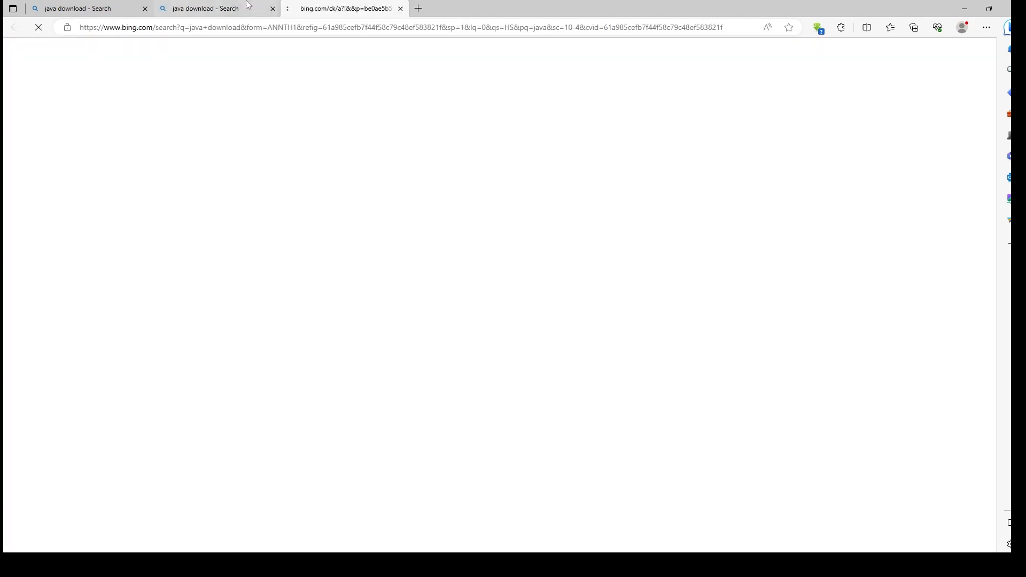
pyautogui.scroll(-6, 223, 177)
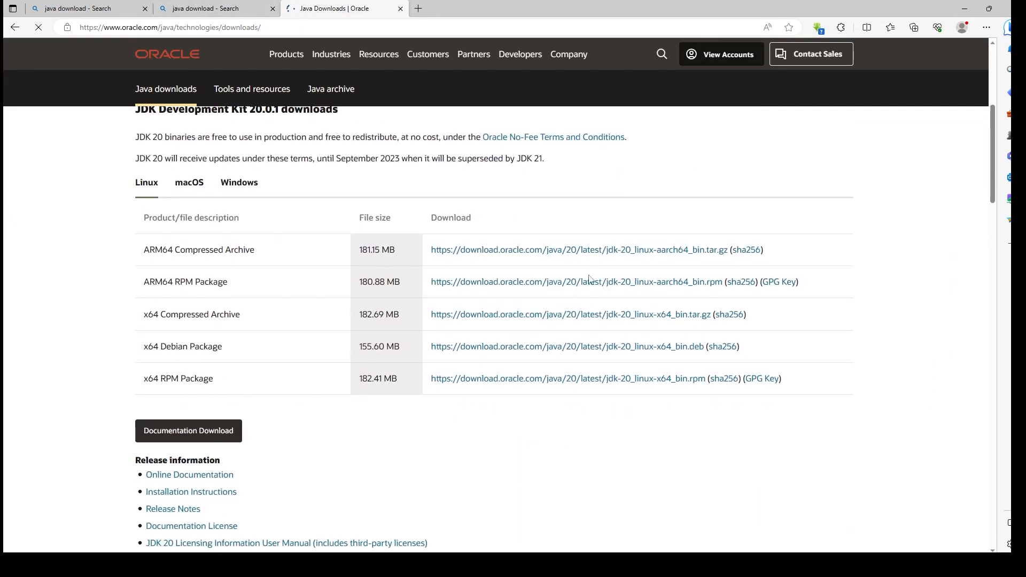
pyautogui.click(222, 175)
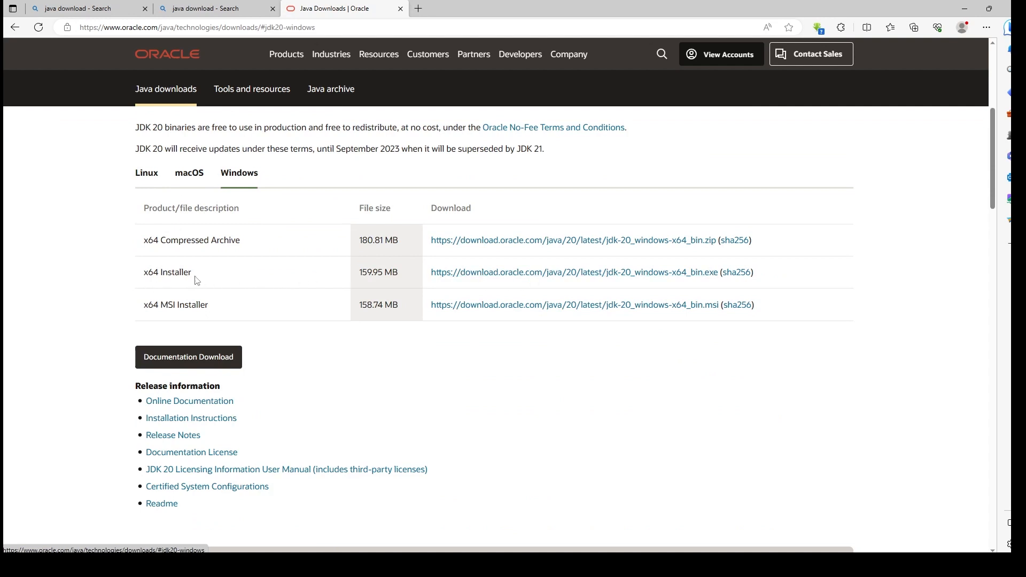
# Start downloading the JDK 20 x64 Installer for Windows and cancel the download
pyautogui.click(670, 276)
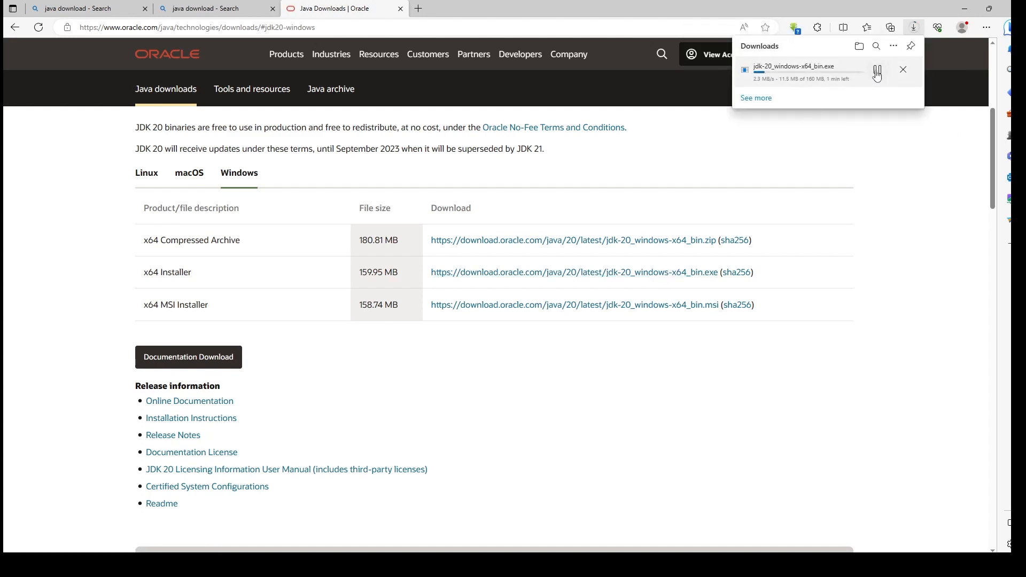
pyautogui.click(877, 72)
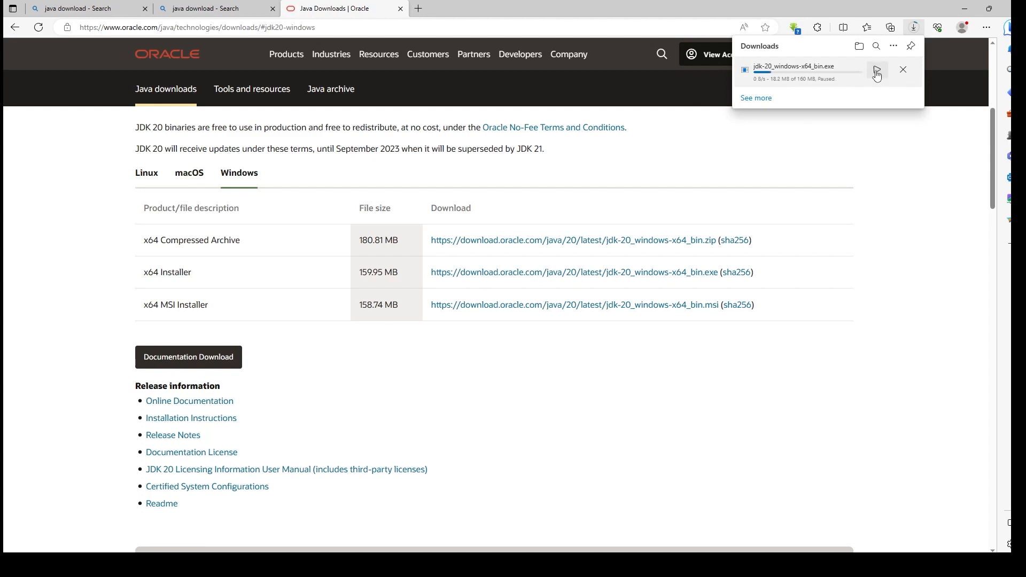
pyautogui.click(902, 71)
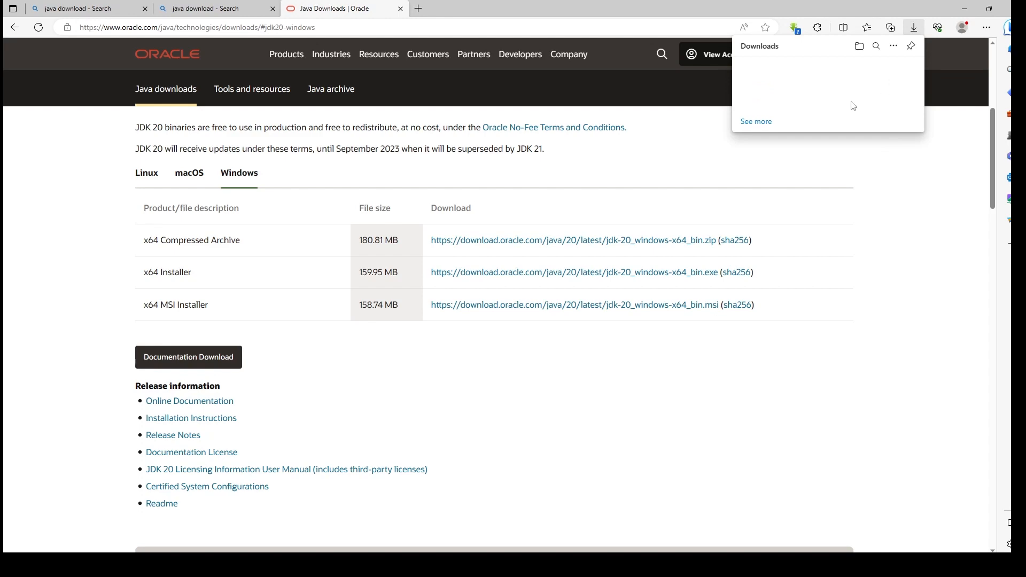
# Search the web for "android studio download" in a new browser tab
pyautogui.click(418, 9)
pyautogui.click(342, 110)
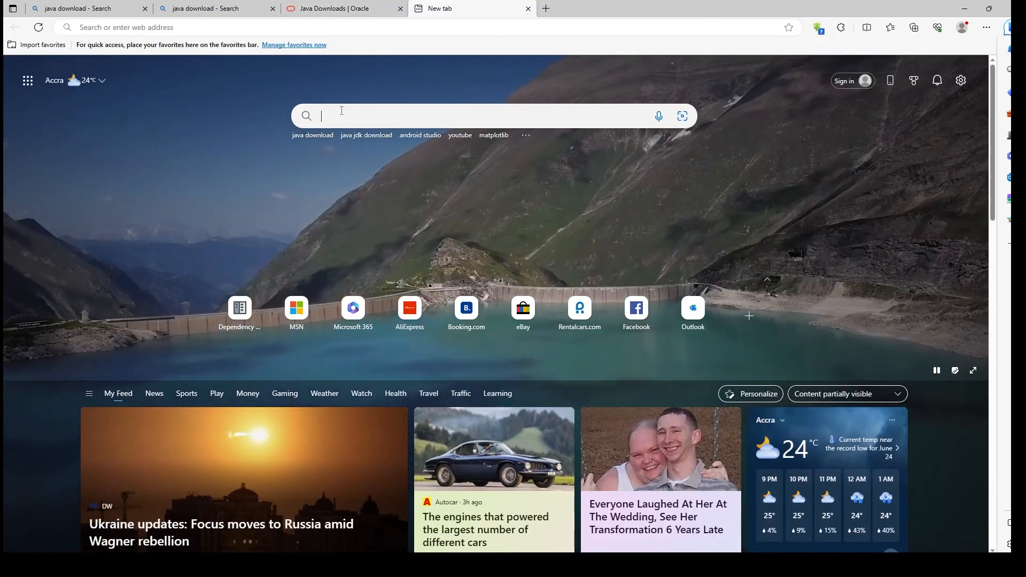
pyautogui.write('an')
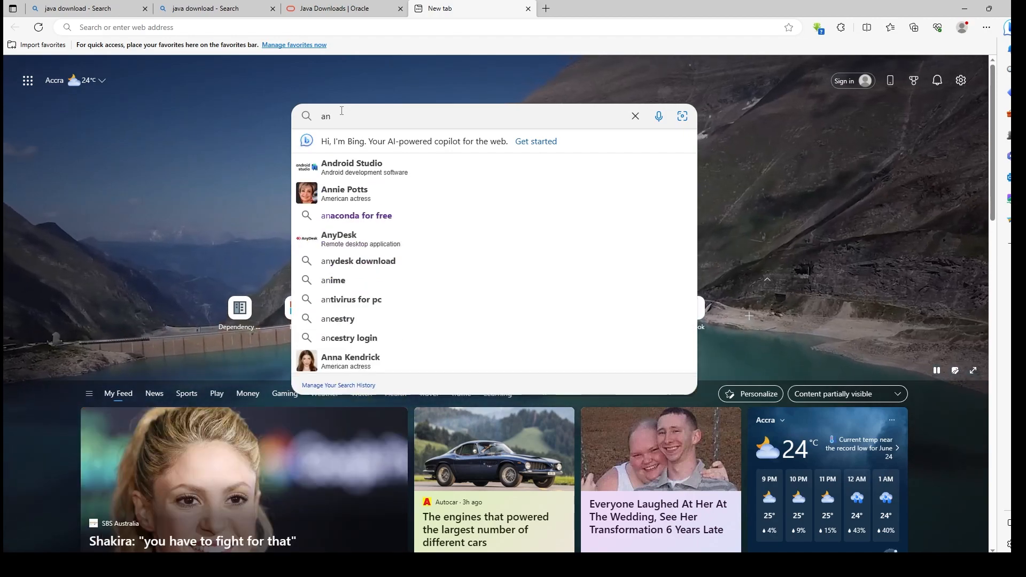
pyautogui.press('Down')
pyautogui.press('Return')
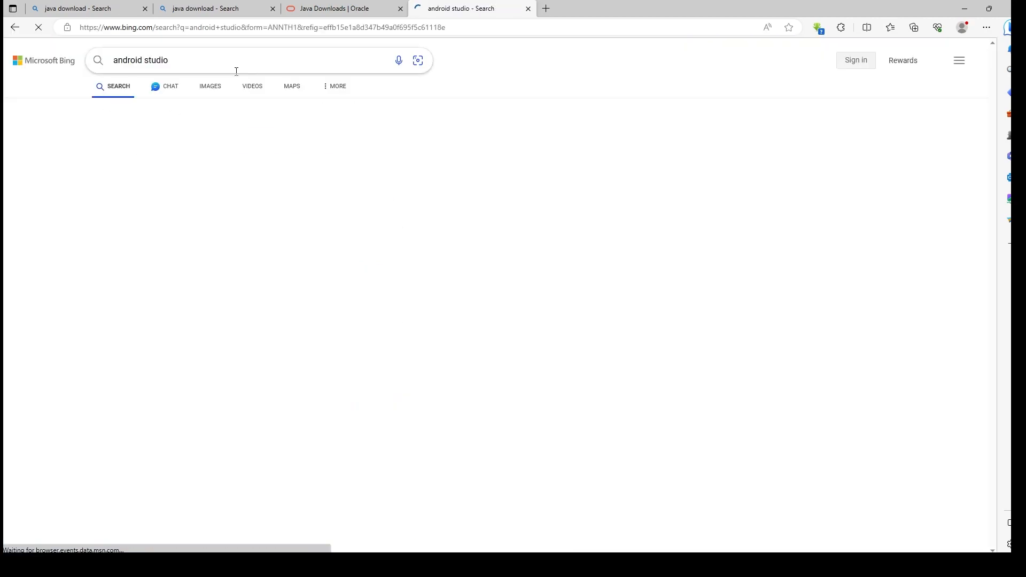
pyautogui.write('d')
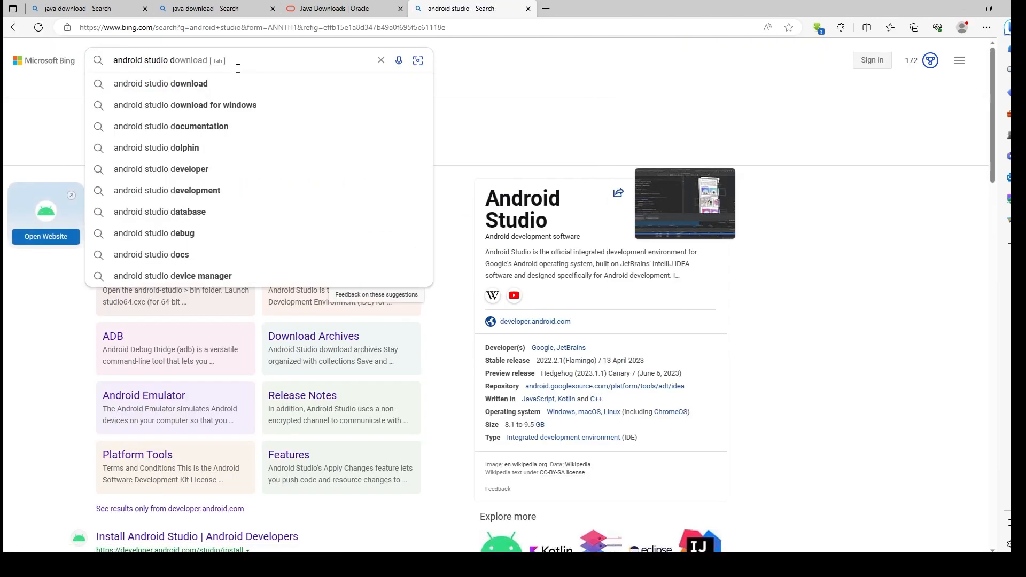
pyautogui.press('Down')
pyautogui.press('Return')
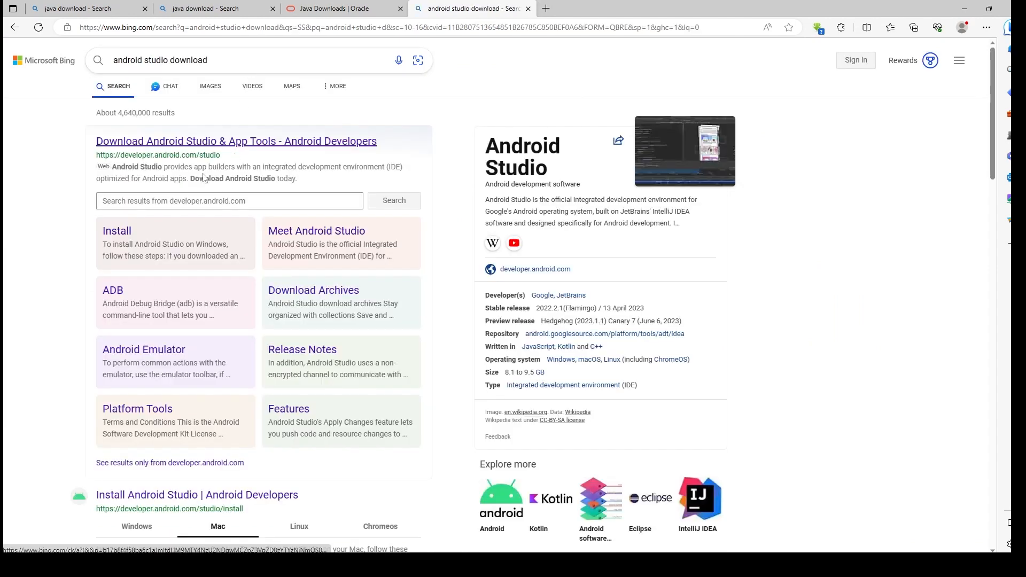
# Open the Android Studio page from the results and agree to the terms and conditions for downloading Android Studio Flamingo
pyautogui.click(194, 141)
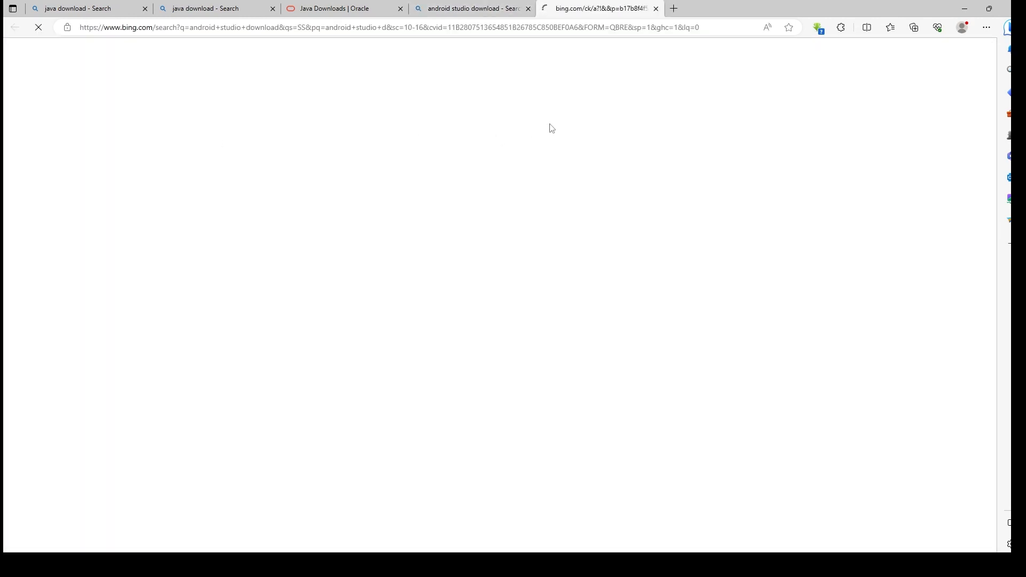
pyautogui.scroll(-3, 378, 276)
pyautogui.scroll(3, 377, 276)
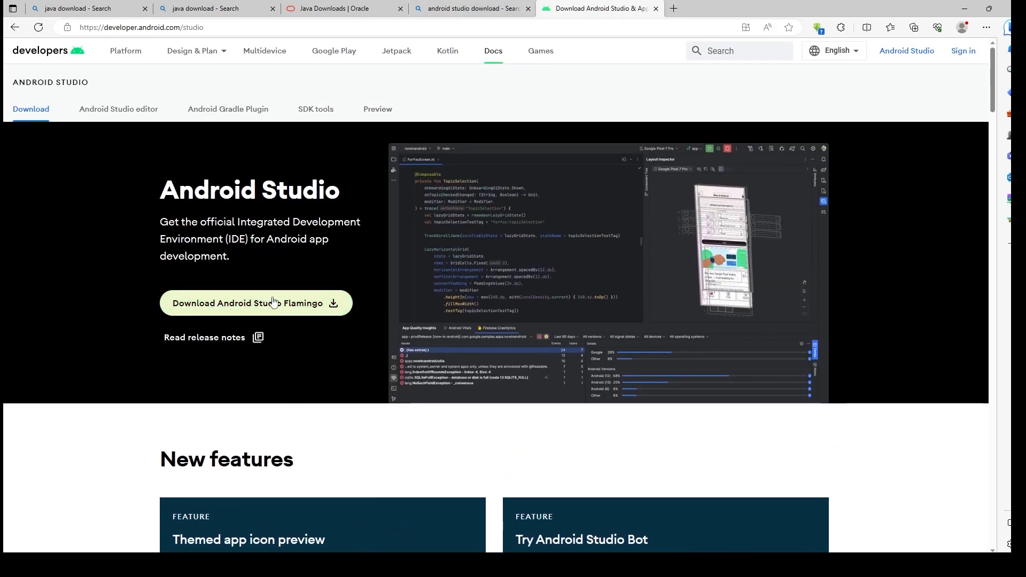
pyautogui.click(215, 305)
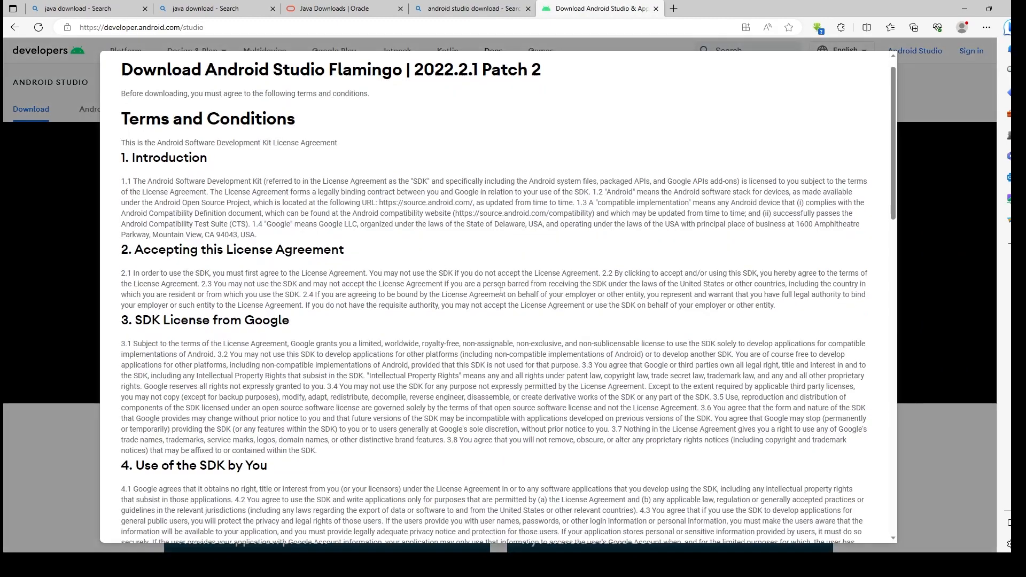
pyautogui.scroll(-20, 501, 290)
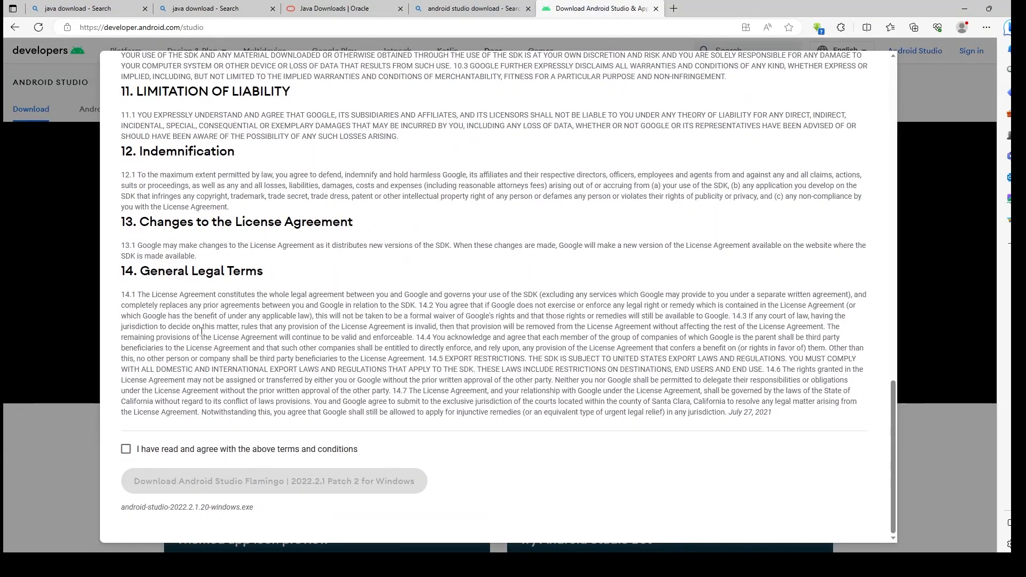
pyautogui.click(125, 451)
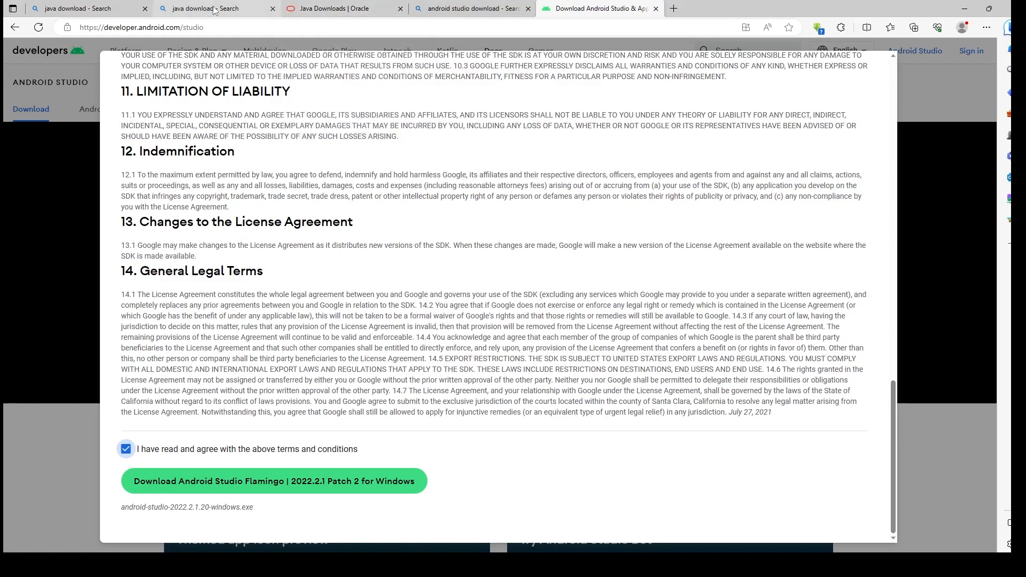
# Search for "vs code download" in a new browser tab and open the Visual Studio Code download page
pyautogui.moveTo(215, 8)
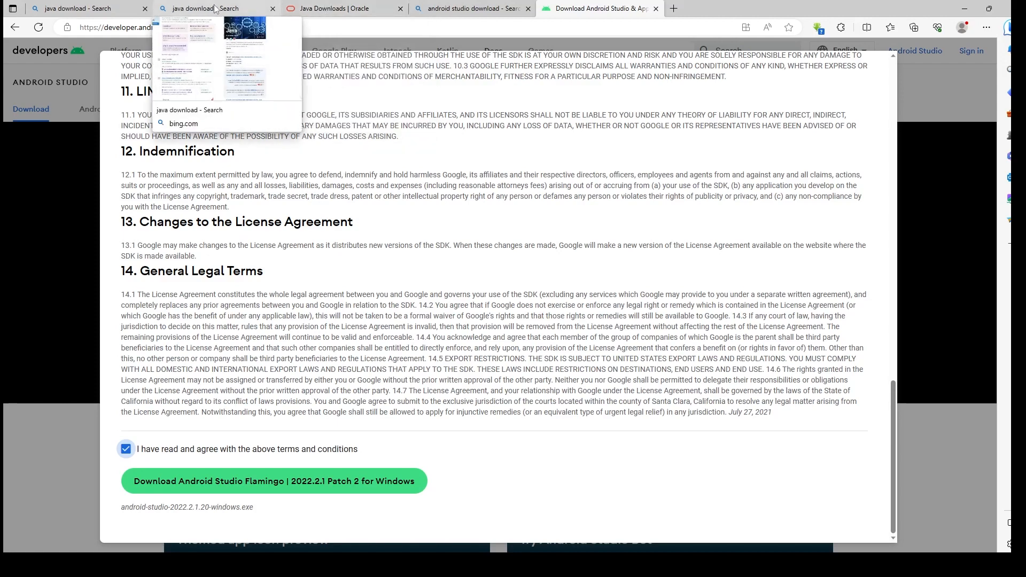
pyautogui.click(672, 9)
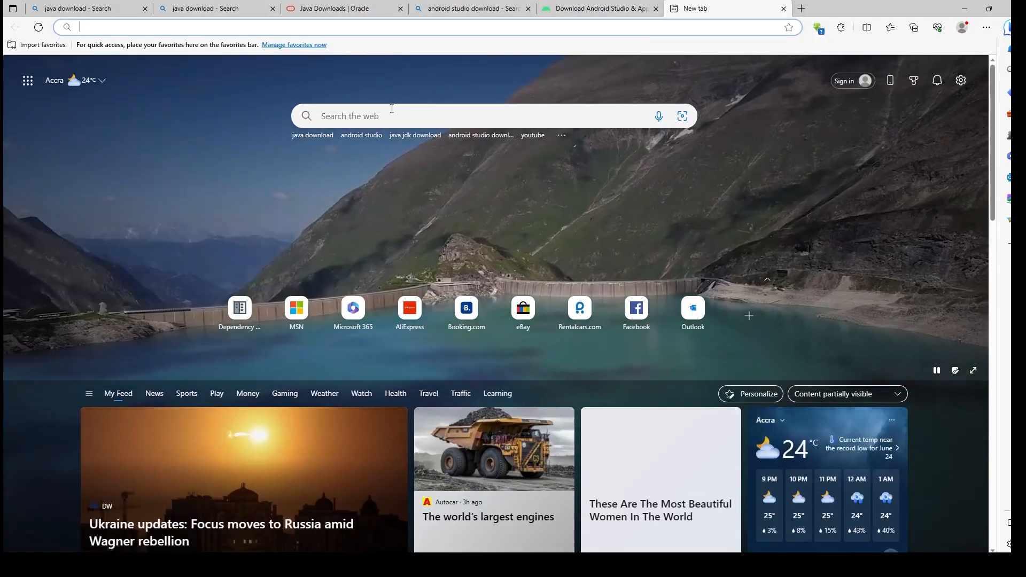
pyautogui.click(389, 116)
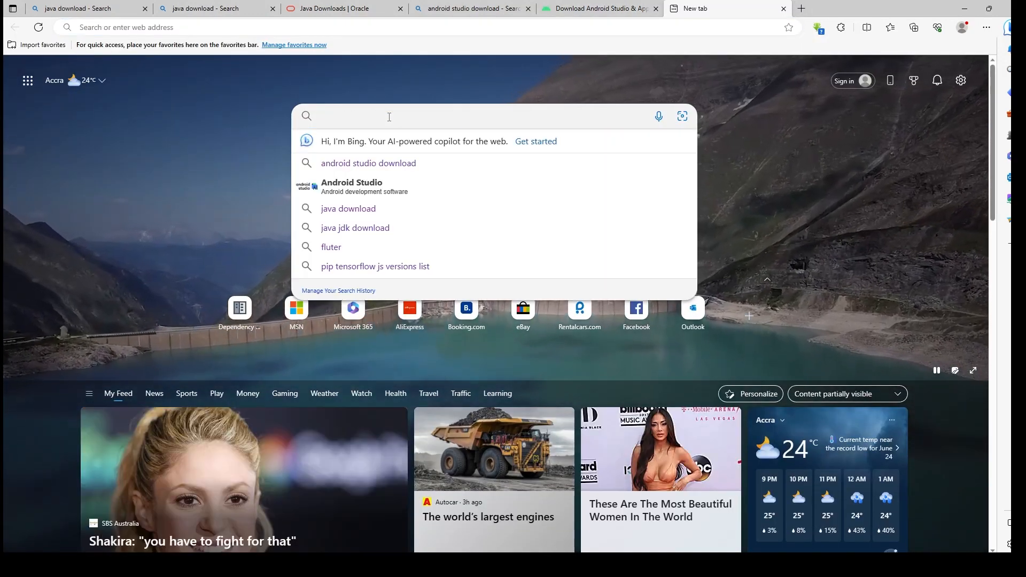
pyautogui.write('vs ')
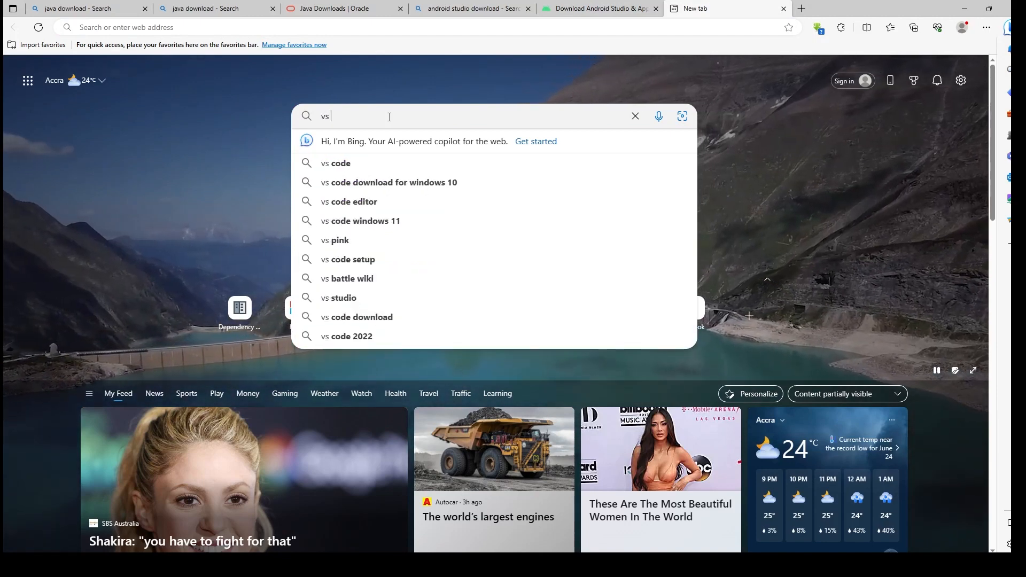
pyautogui.write('code d')
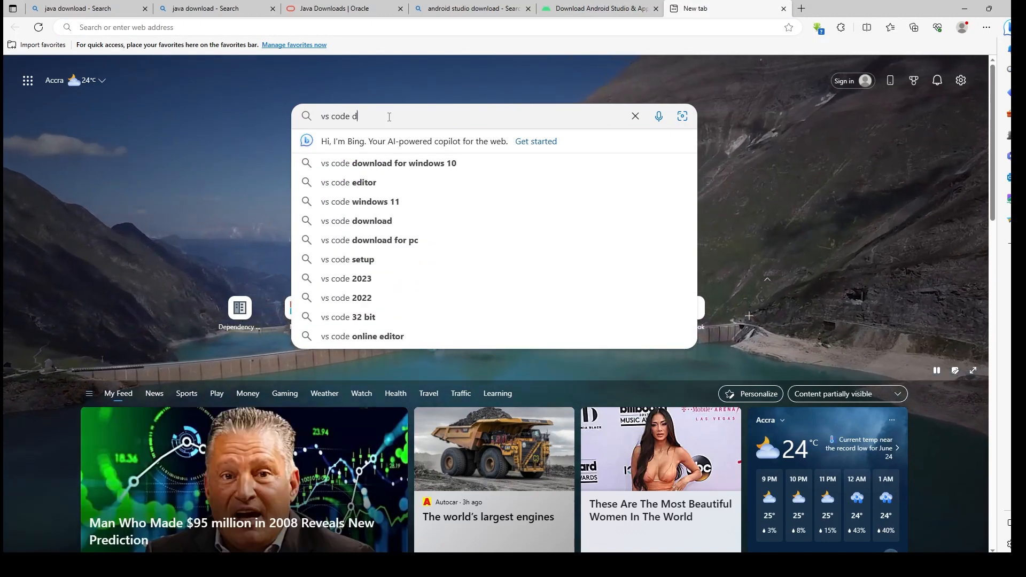
pyautogui.press('Down')
pyautogui.press('Down')
pyautogui.press('Return')
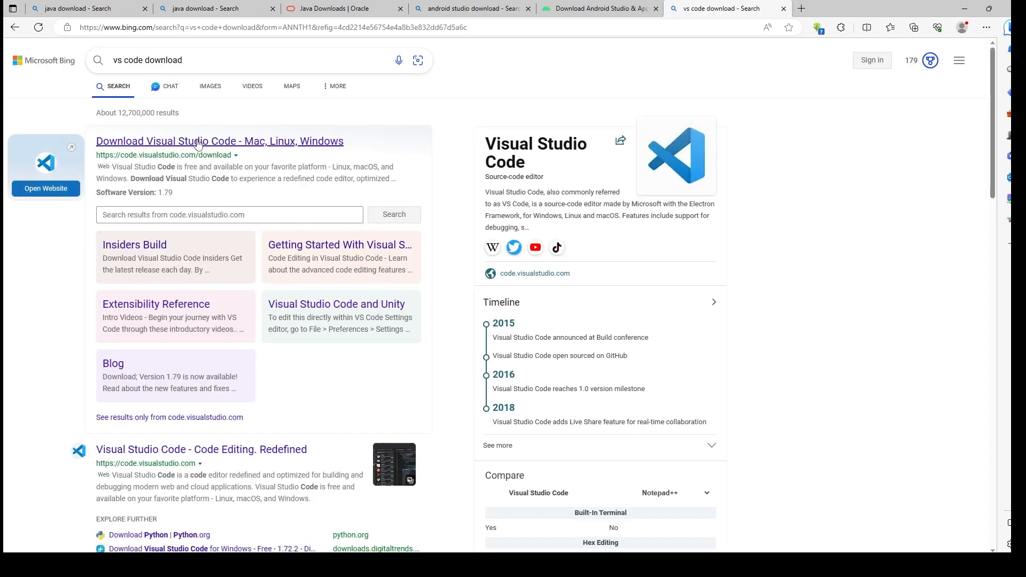
pyautogui.click(201, 142)
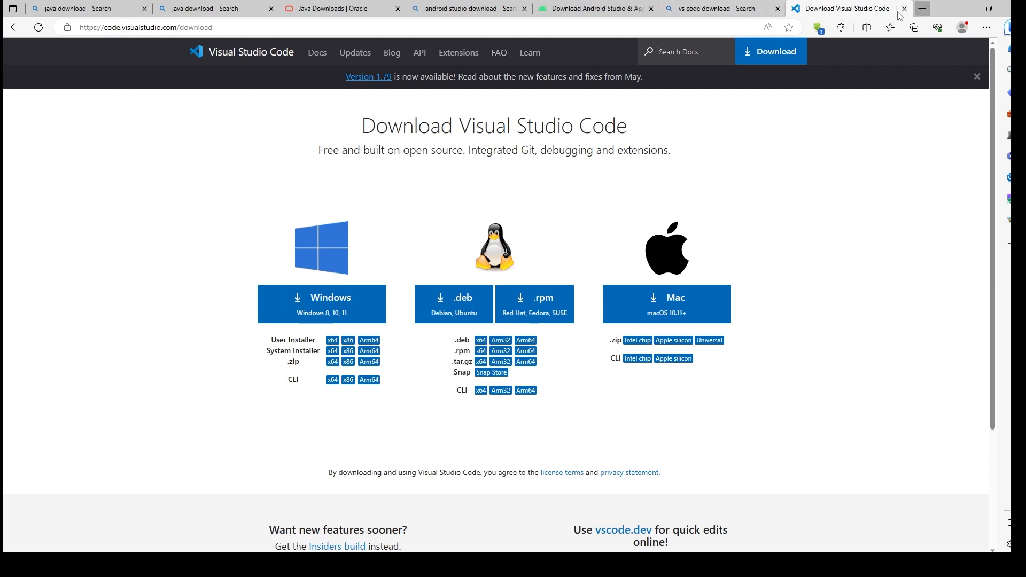
# Search the web for "fluter" in a new browser tab
pyautogui.click(922, 9)
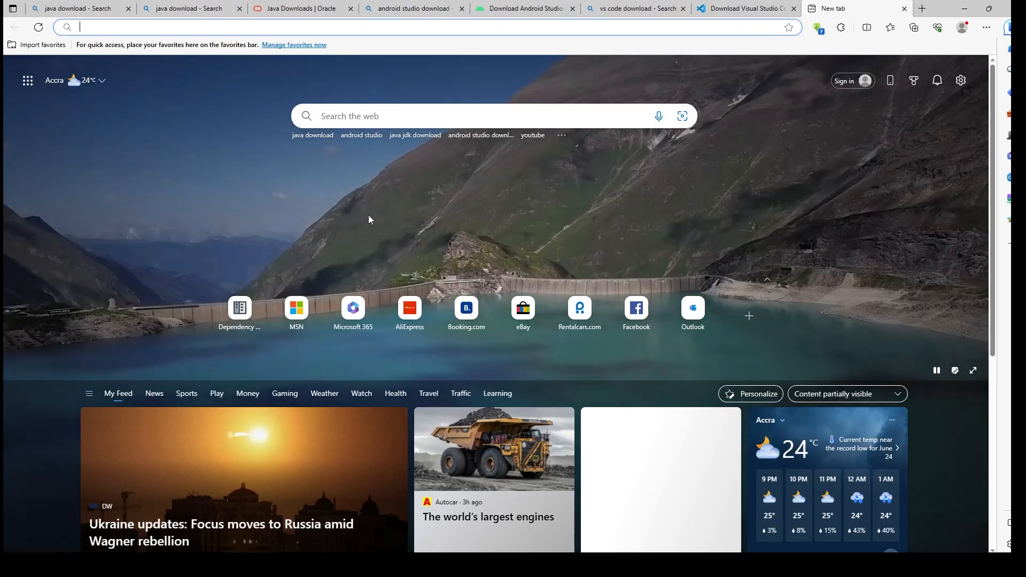
pyautogui.click(404, 117)
pyautogui.write('flu')
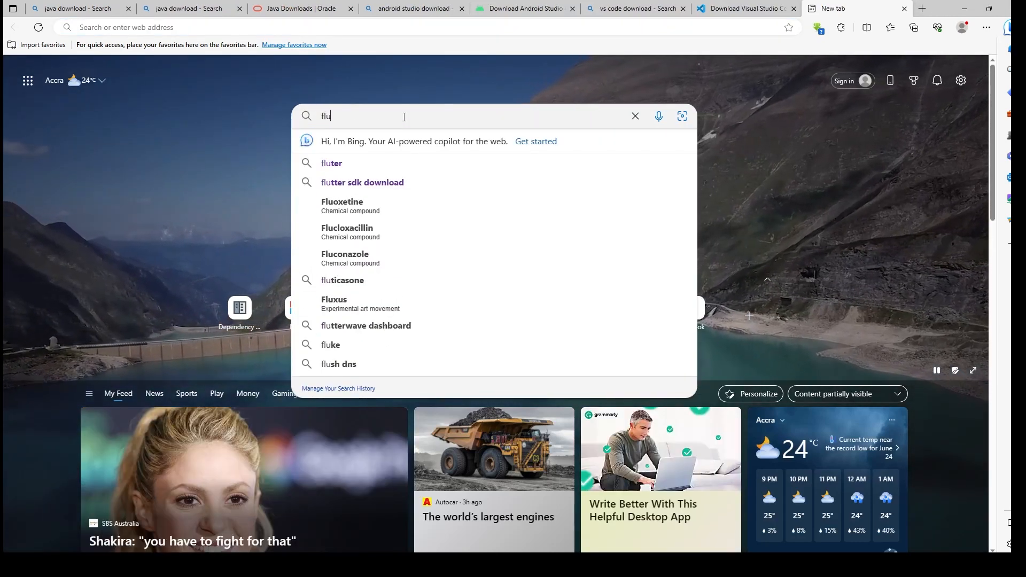
pyautogui.press('Down')
pyautogui.press('Return')
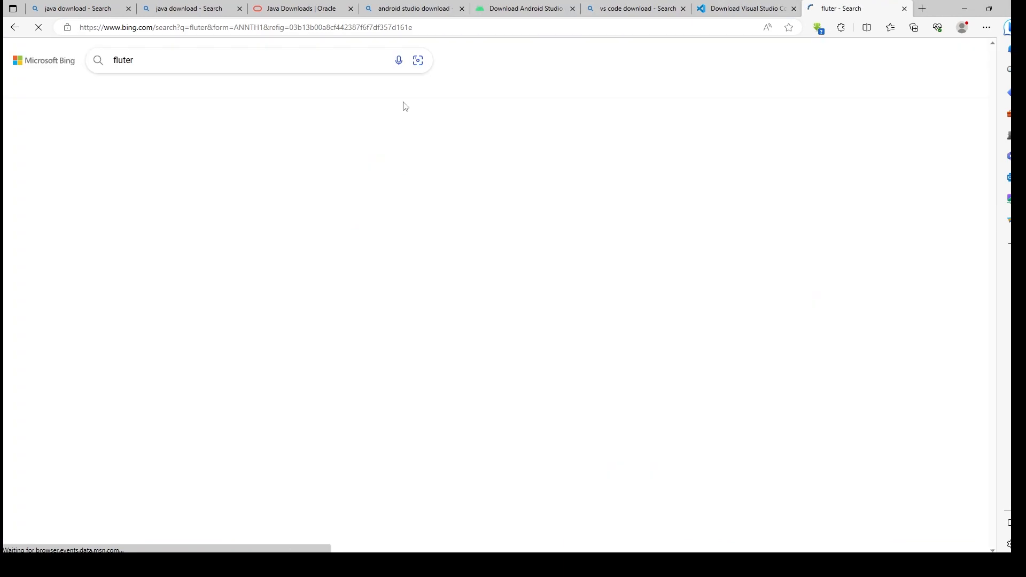
# Change the search to "flutter sdk download" and open the Flutter install page from the results
pyautogui.click(182, 60)
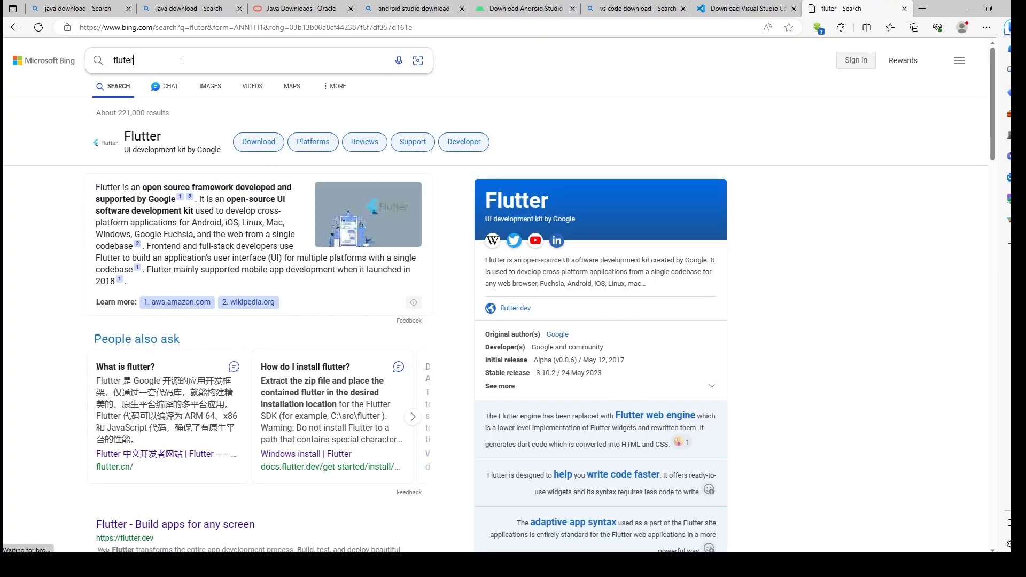
pyautogui.write('d')
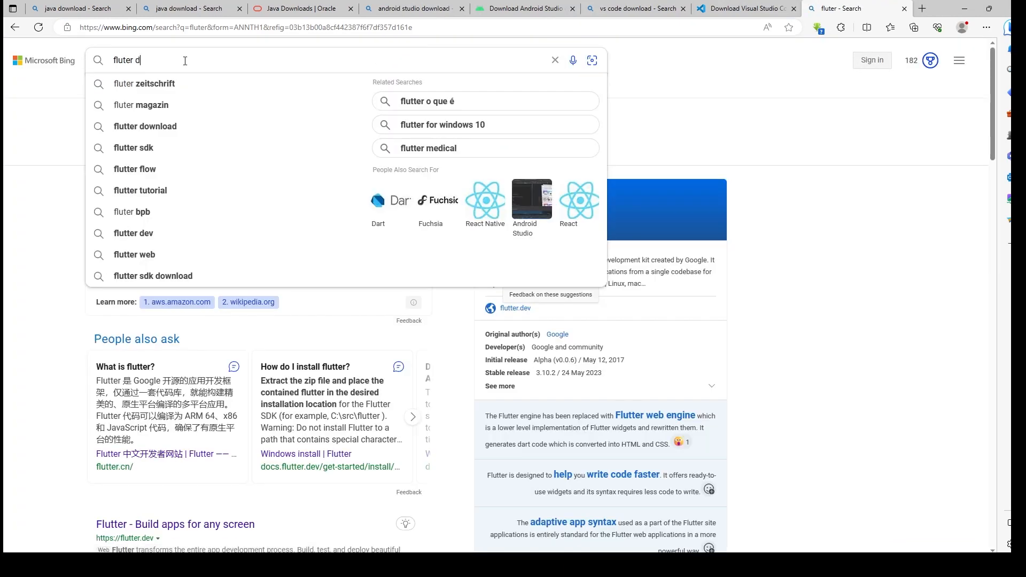
pyautogui.write('omull')
pyautogui.press('BackSpace')
pyautogui.write('sdk')
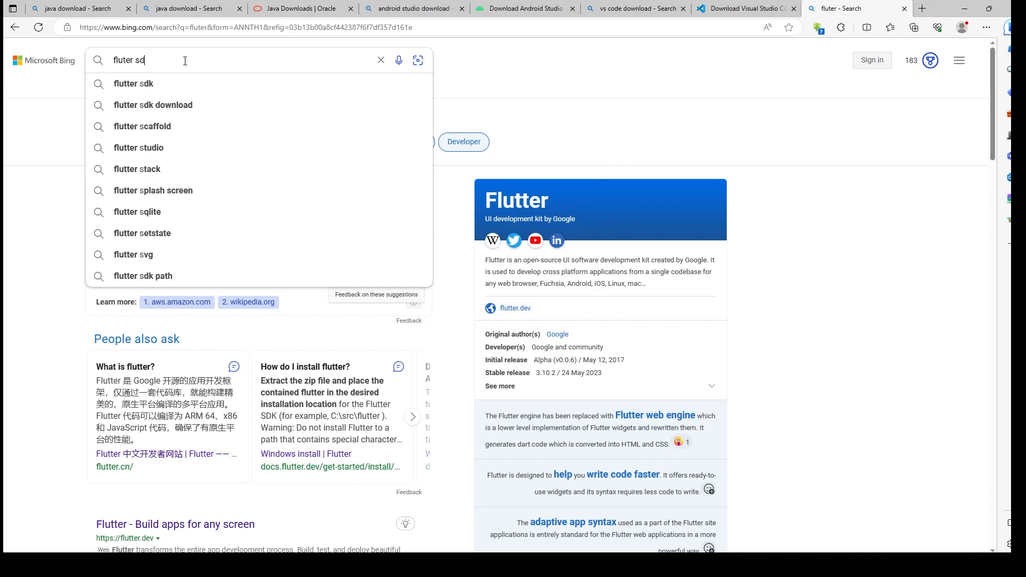
pyautogui.press('Down')
pyautogui.press('Down')
pyautogui.press('Return')
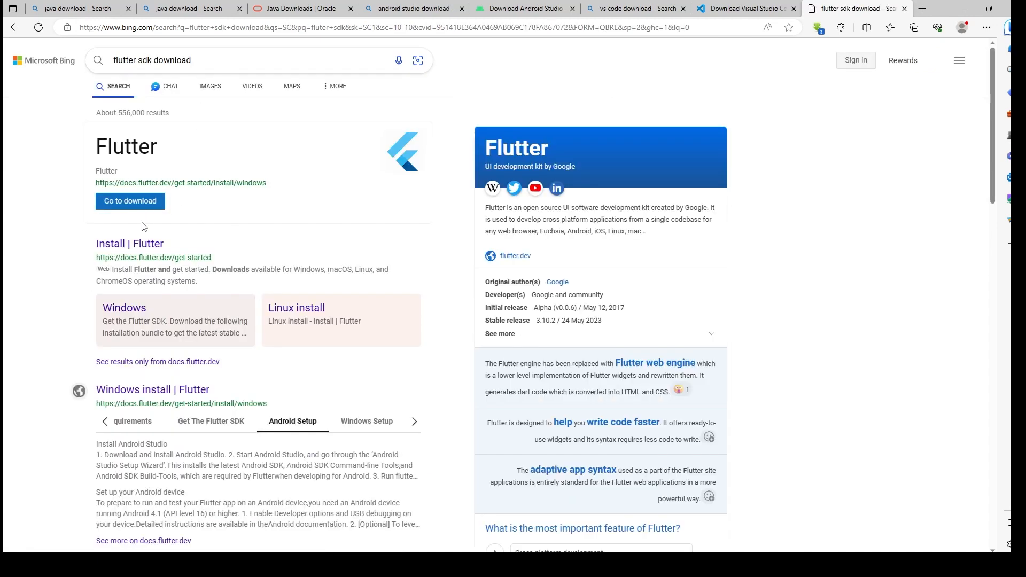
pyautogui.click(136, 246)
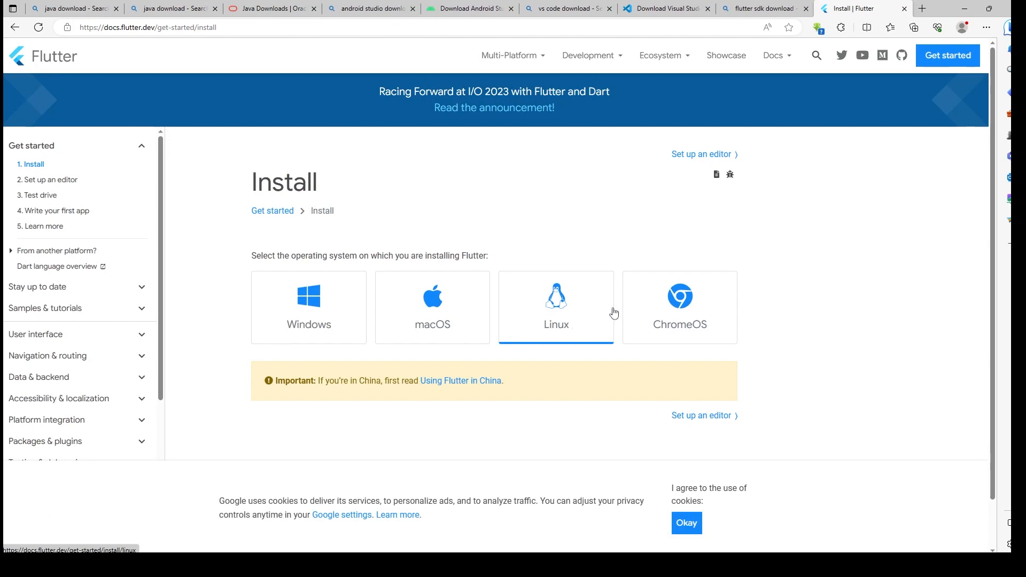
# Open the Windows install instructions for Flutter and locate the flutter_windows_3.10.5-stable.zip download under Get the Flutter SDK
pyautogui.click(306, 306)
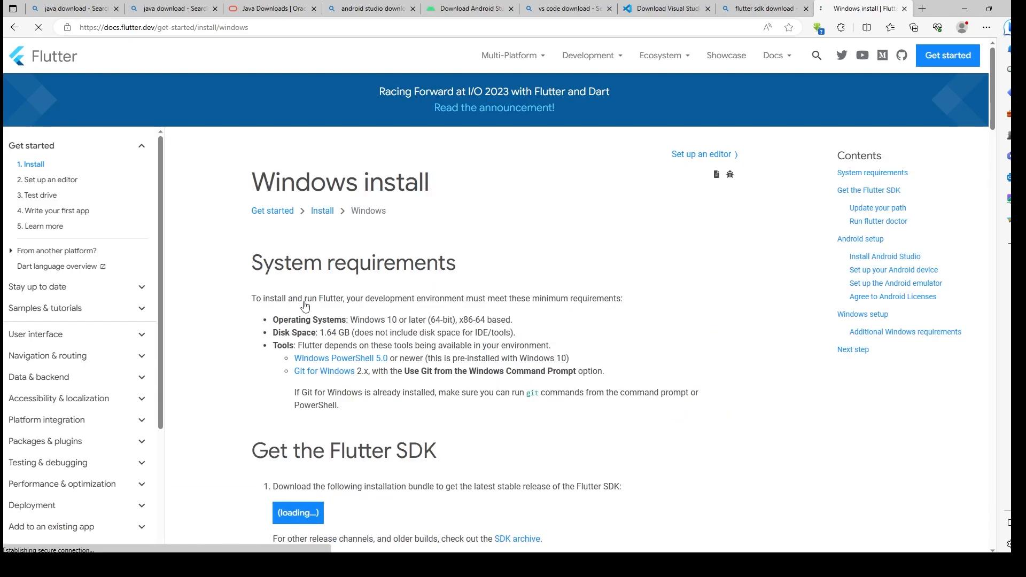
pyautogui.scroll(-10, 517, 300)
pyautogui.scroll(-10, 514, 301)
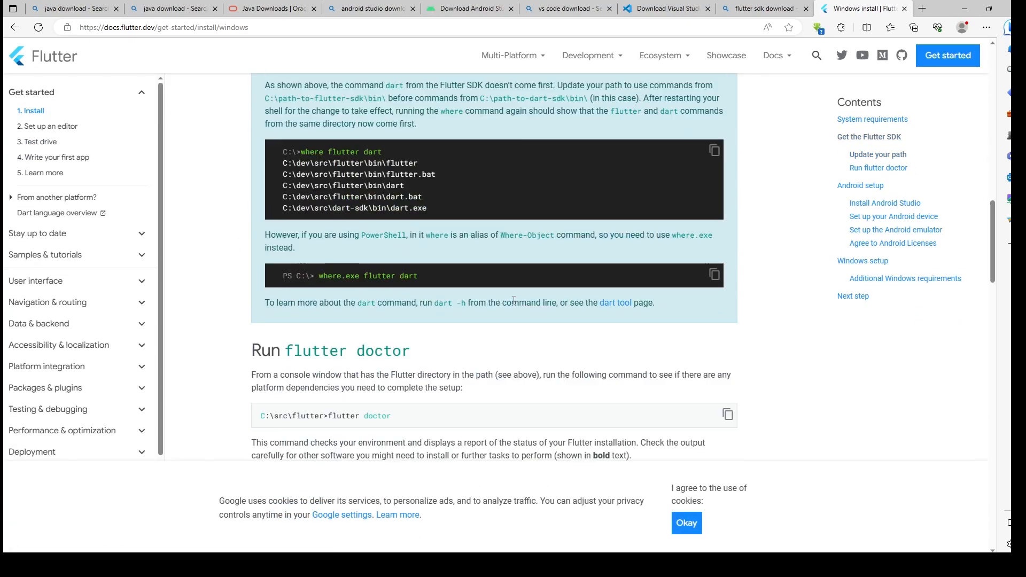
pyautogui.scroll(5, 517, 310)
pyautogui.scroll(10, 479, 247)
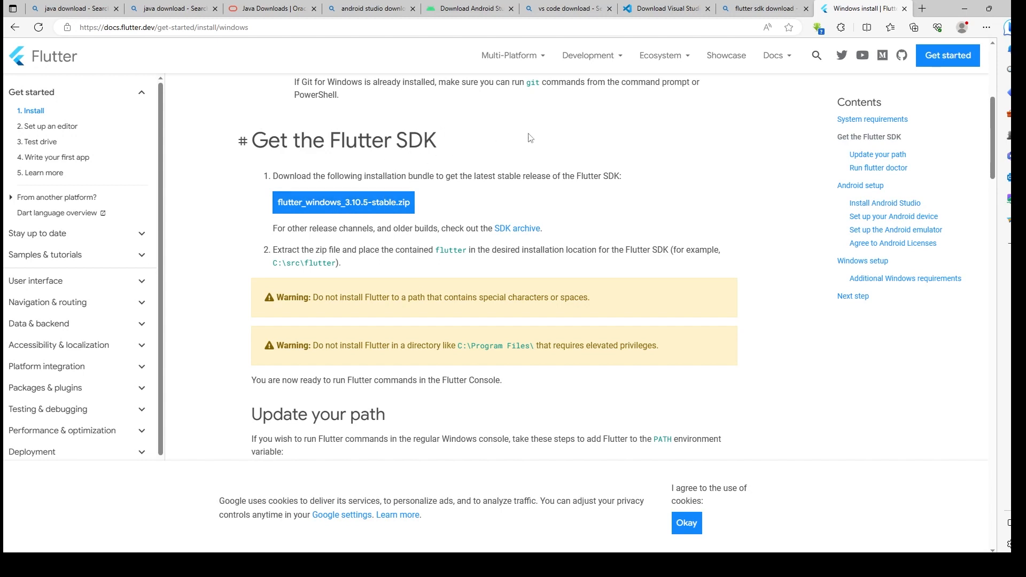
pyautogui.scroll(2, 269, 162)
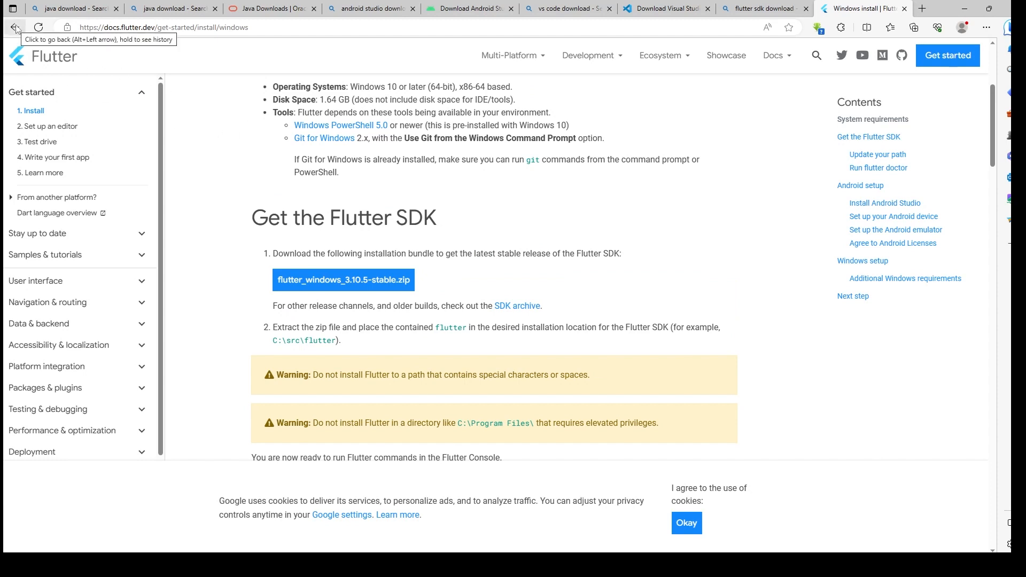
# Return to the operating system choice, reopen the Windows install page and look over its Update your path section
pyautogui.click(15, 28)
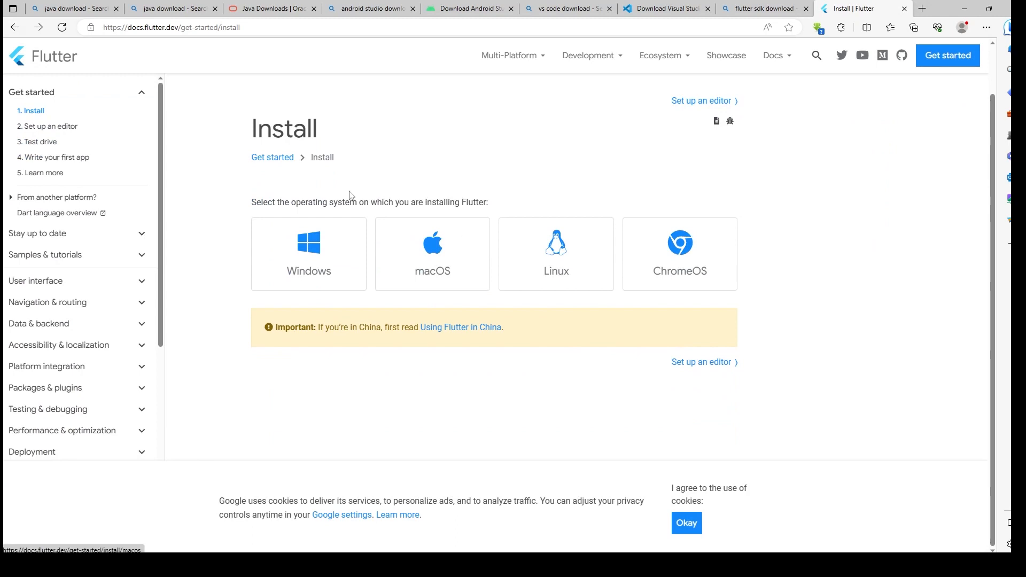
pyautogui.click(30, 96)
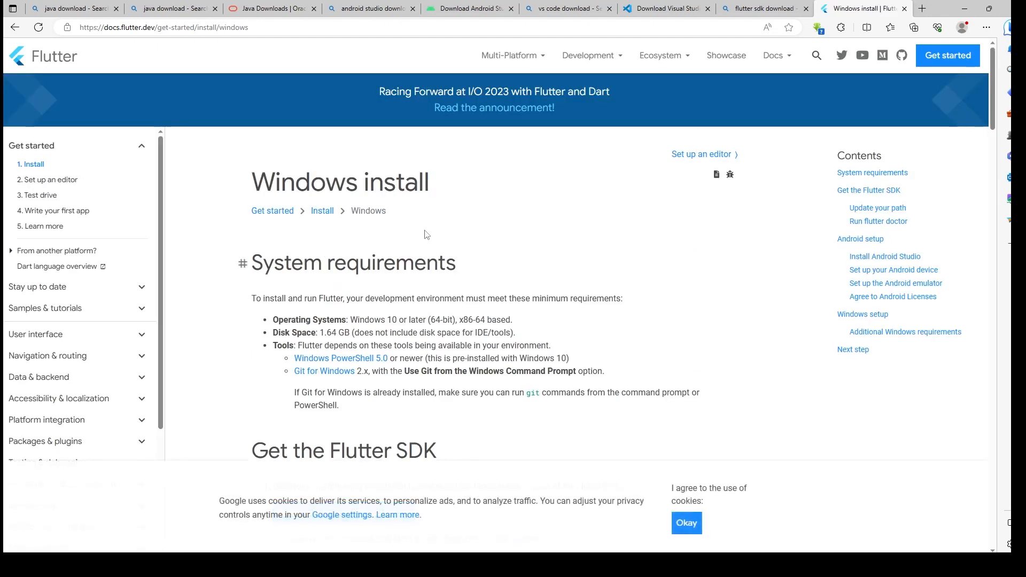
pyautogui.scroll(-9, 544, 239)
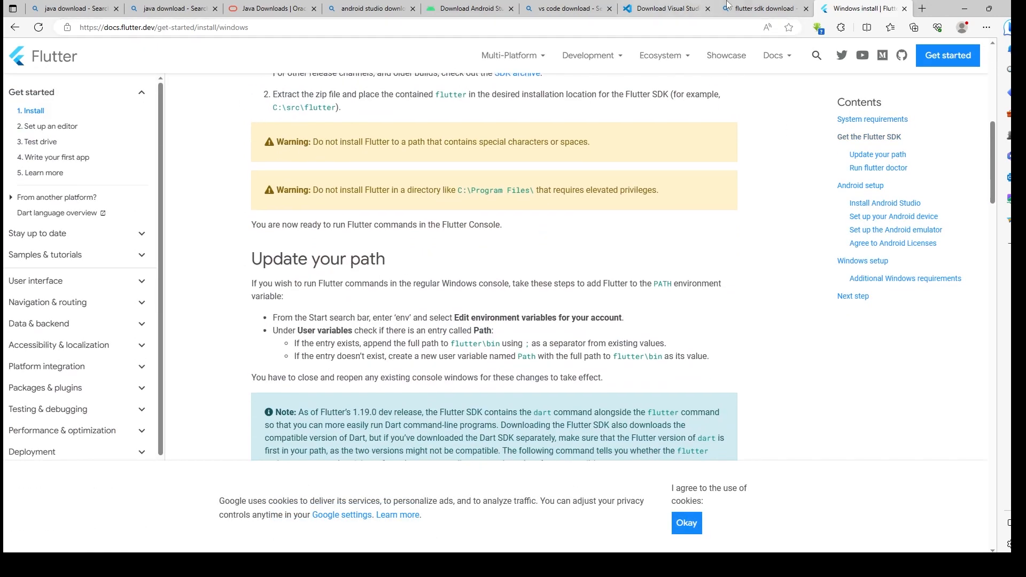
# Shorten the existing Flutter SDK web search to "flutter" and open the flutter.dev website from the results
pyautogui.click(761, 8)
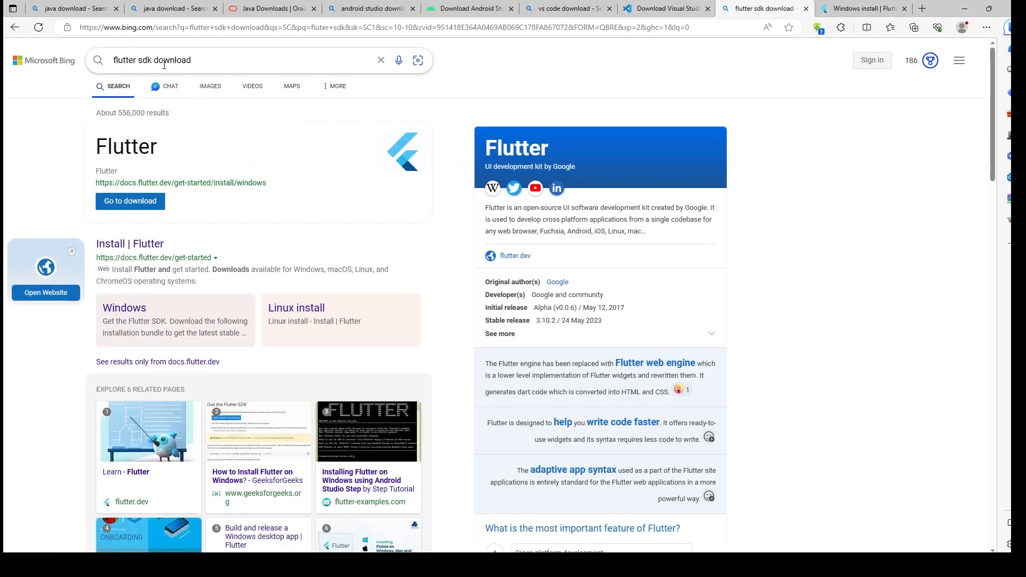
pyautogui.moveTo(191, 61); pyautogui.dragTo(139, 60)
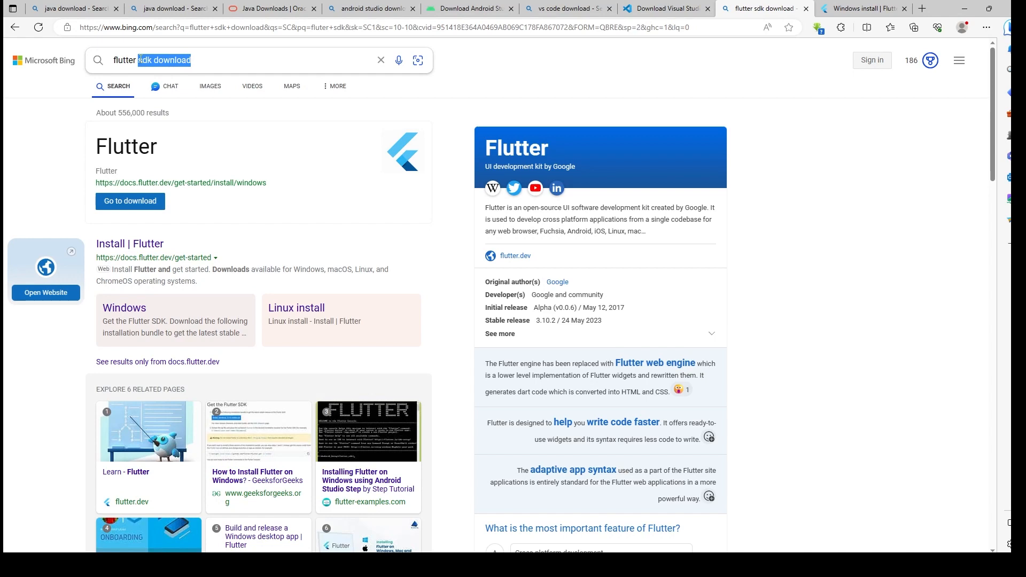
pyautogui.press('BackSpace')
pyautogui.press('Return')
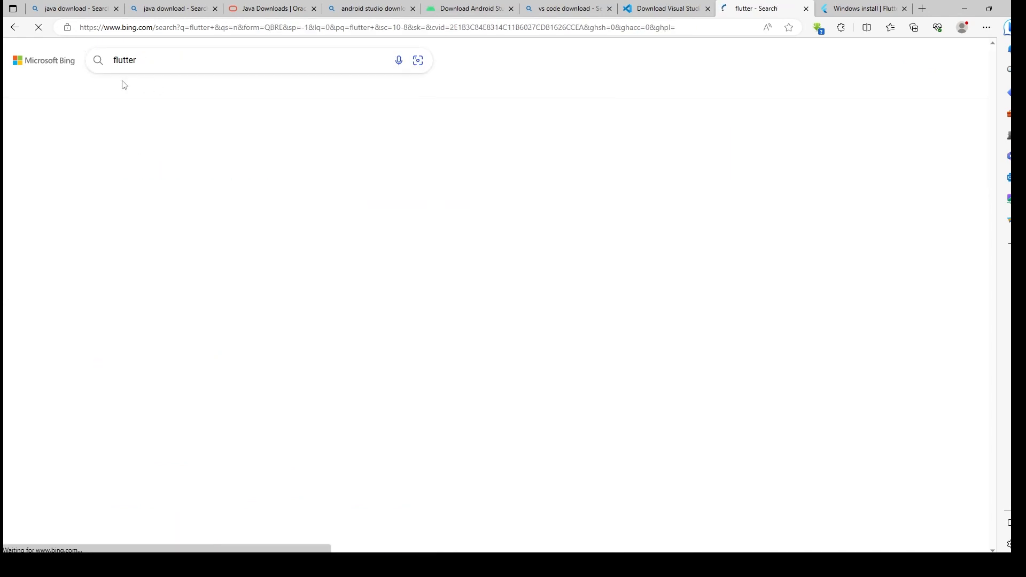
pyautogui.click(145, 188)
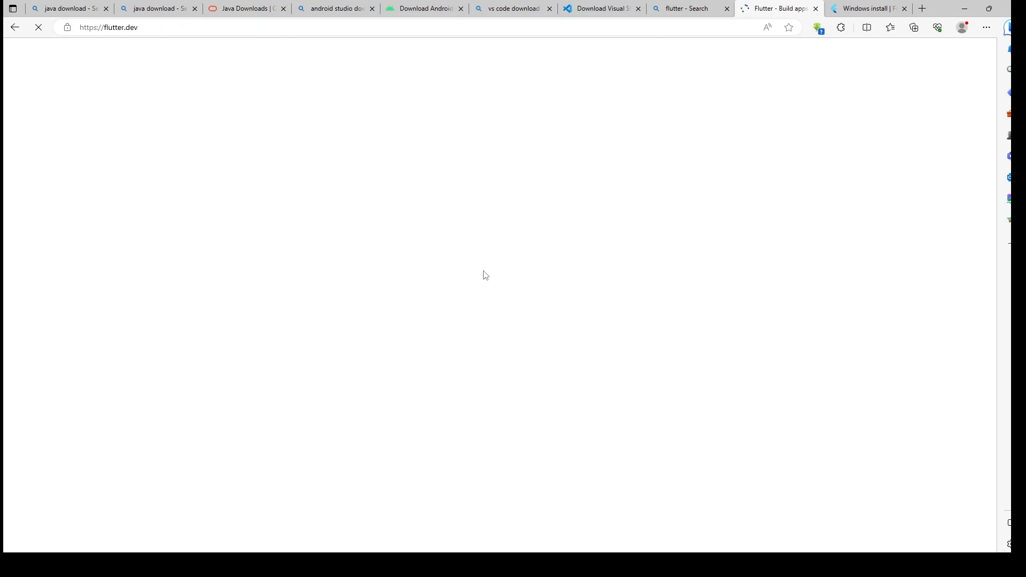
# Look through the Flutter homepage, examining its features, the brands using it and the example apps for different screens
pyautogui.scroll(-10, 437, 309)
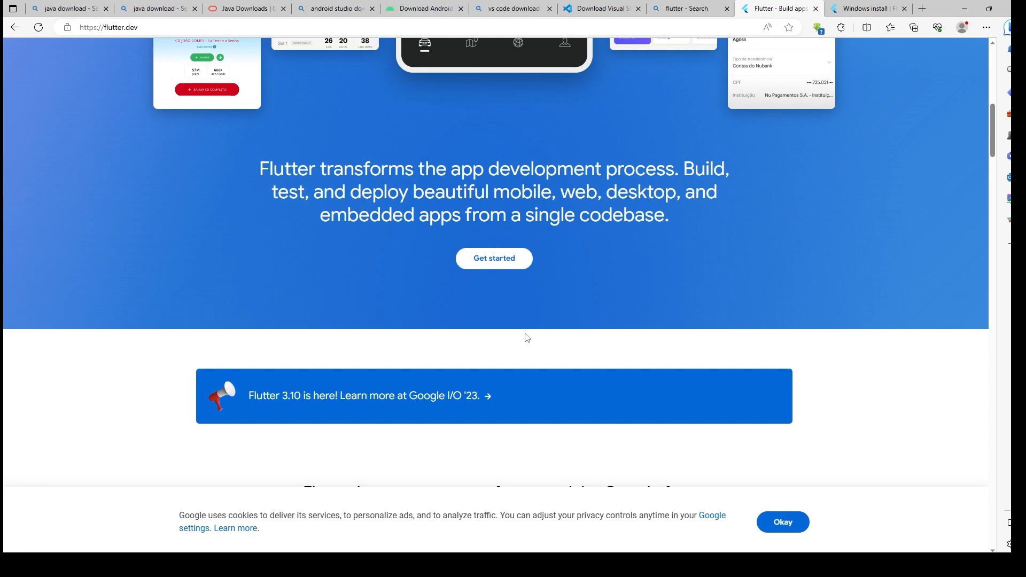
pyautogui.scroll(-8, 524, 339)
pyautogui.scroll(-9, 613, 315)
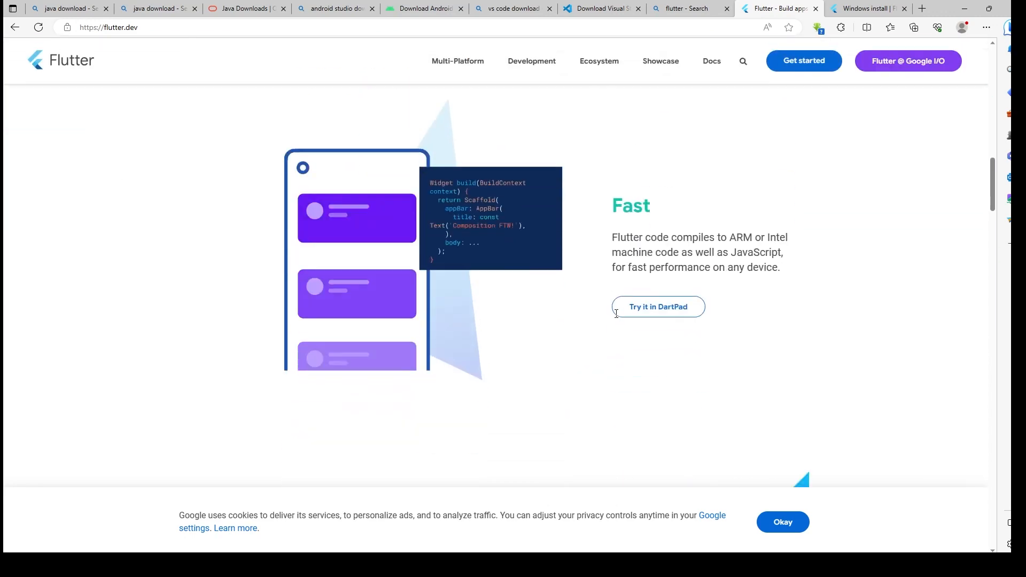
pyautogui.scroll(-10, 616, 314)
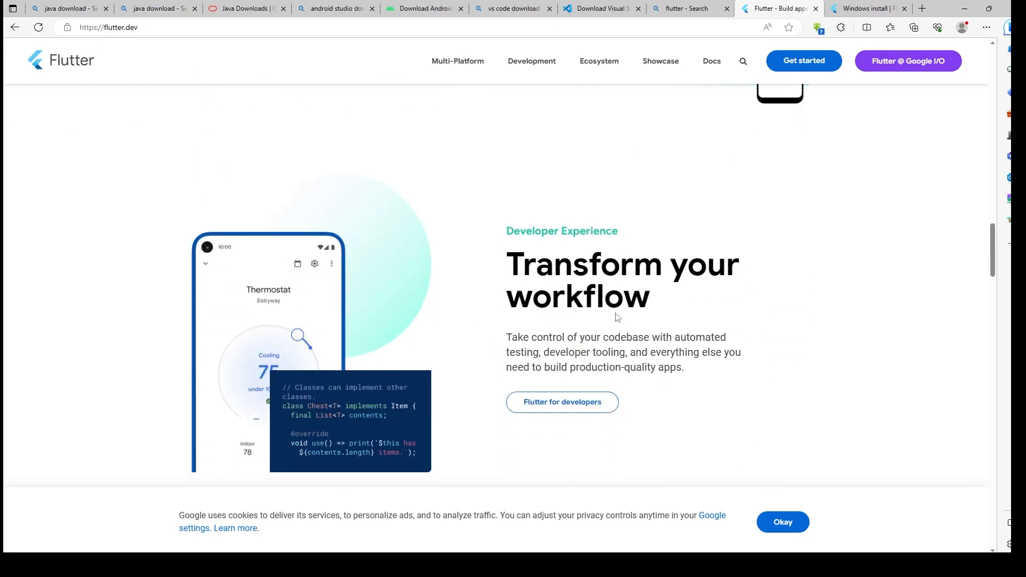
pyautogui.scroll(-10, 608, 309)
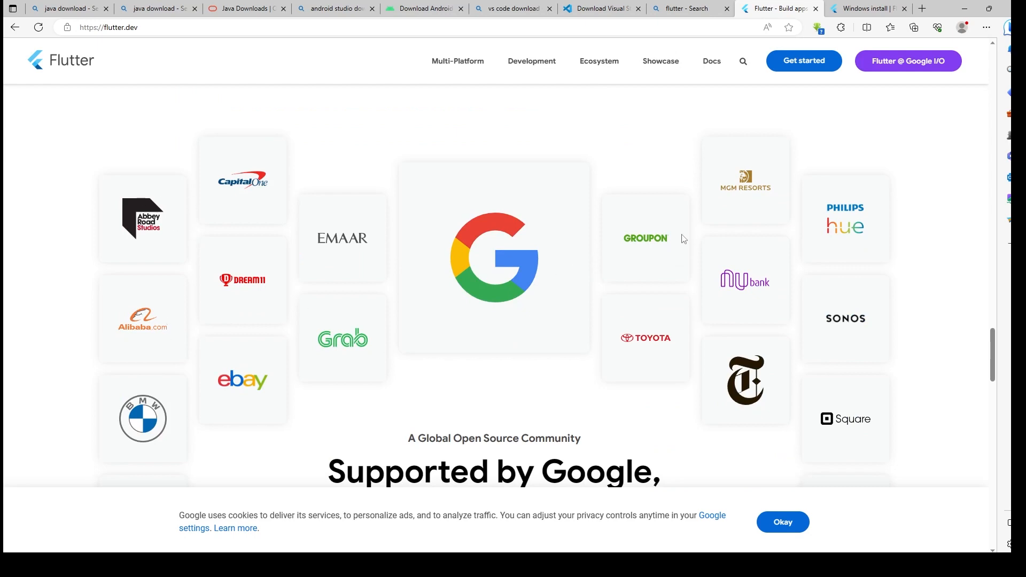
pyautogui.scroll(-2, 663, 242)
pyautogui.scroll(8, 644, 247)
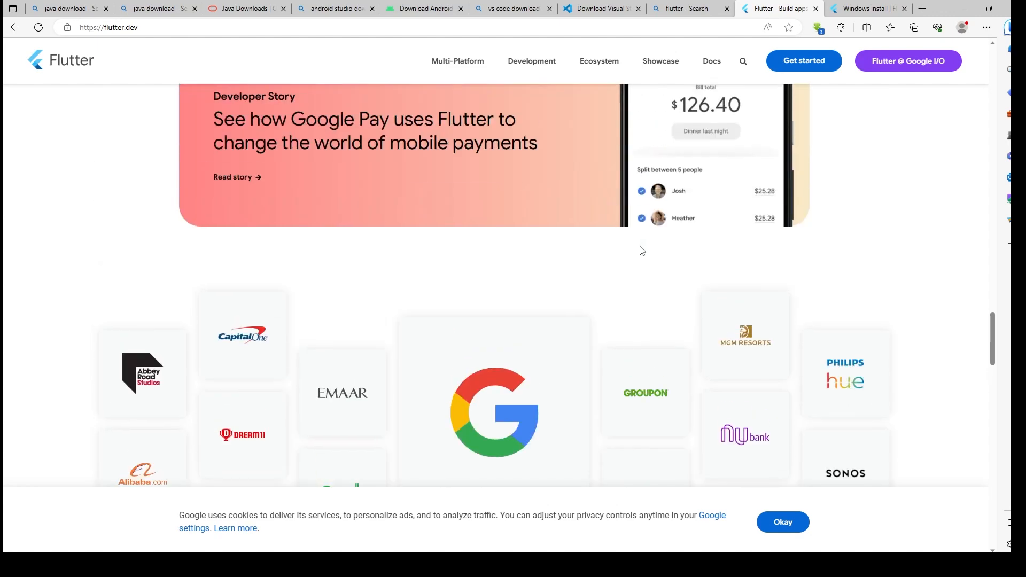
pyautogui.scroll(3, 641, 248)
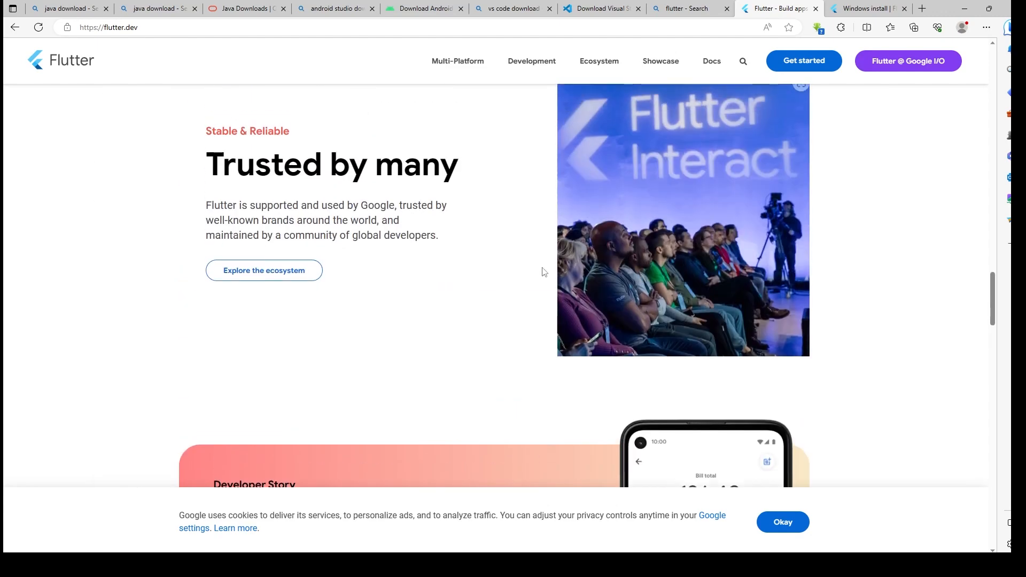
pyautogui.scroll(2, 348, 283)
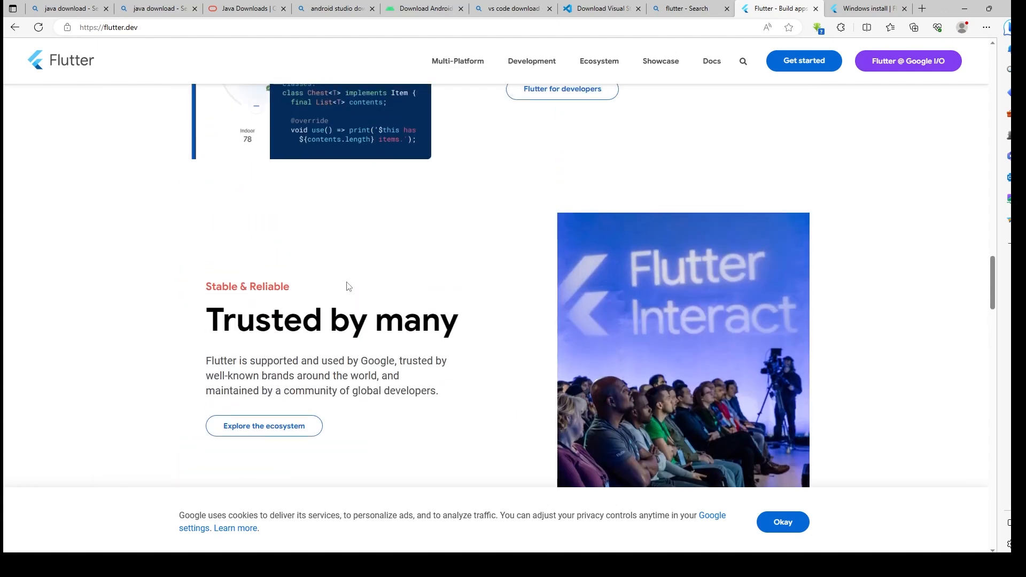
pyautogui.scroll(15, 347, 283)
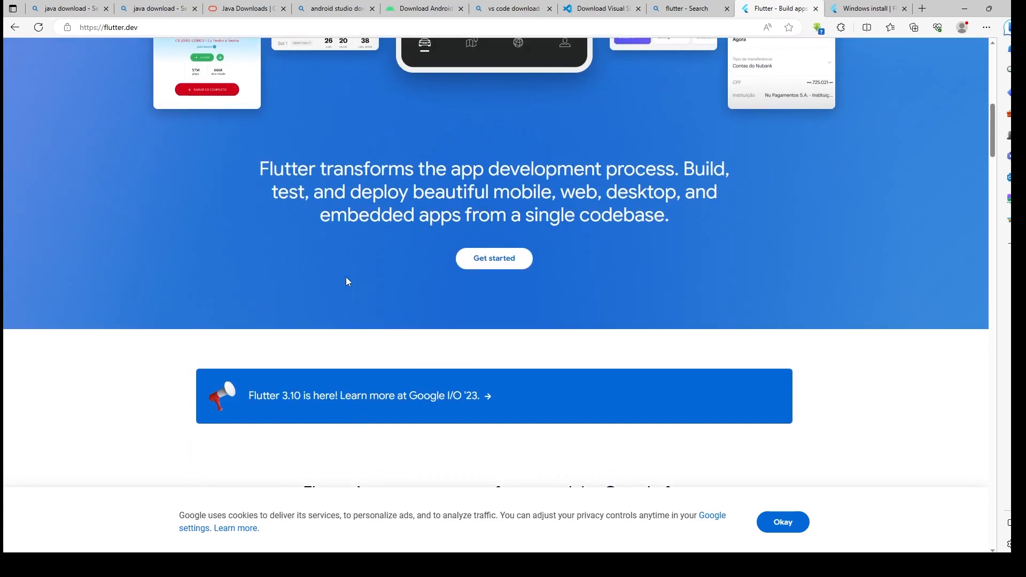
pyautogui.scroll(1, 346, 281)
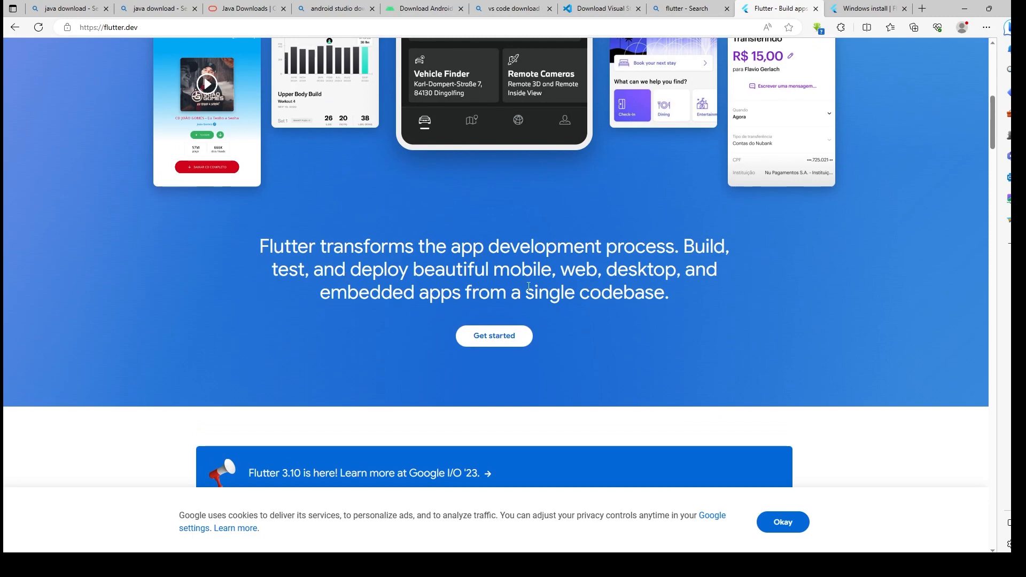
pyautogui.scroll(2, 528, 287)
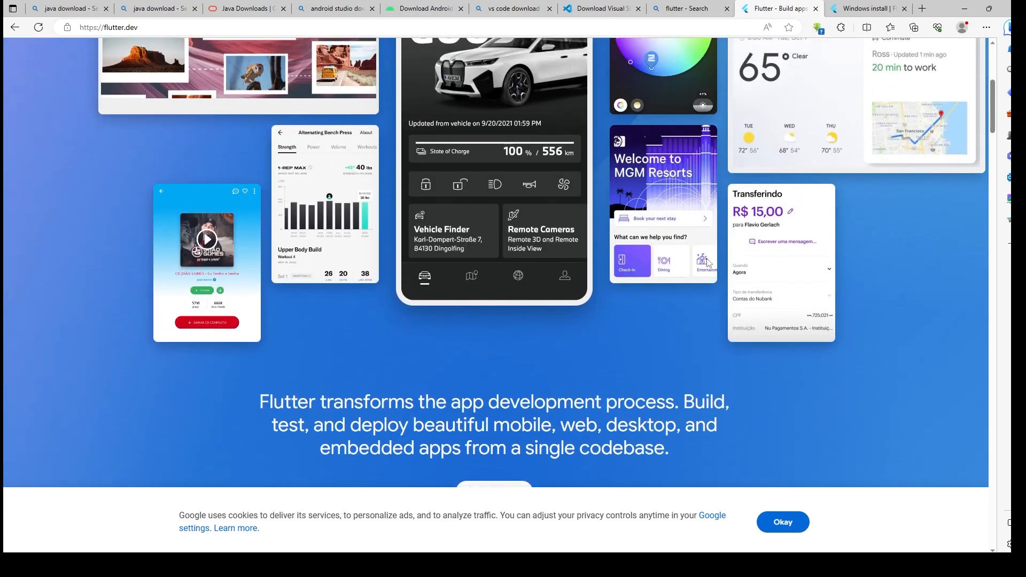
pyautogui.scroll(1, 543, 342)
pyautogui.scroll(1, 543, 340)
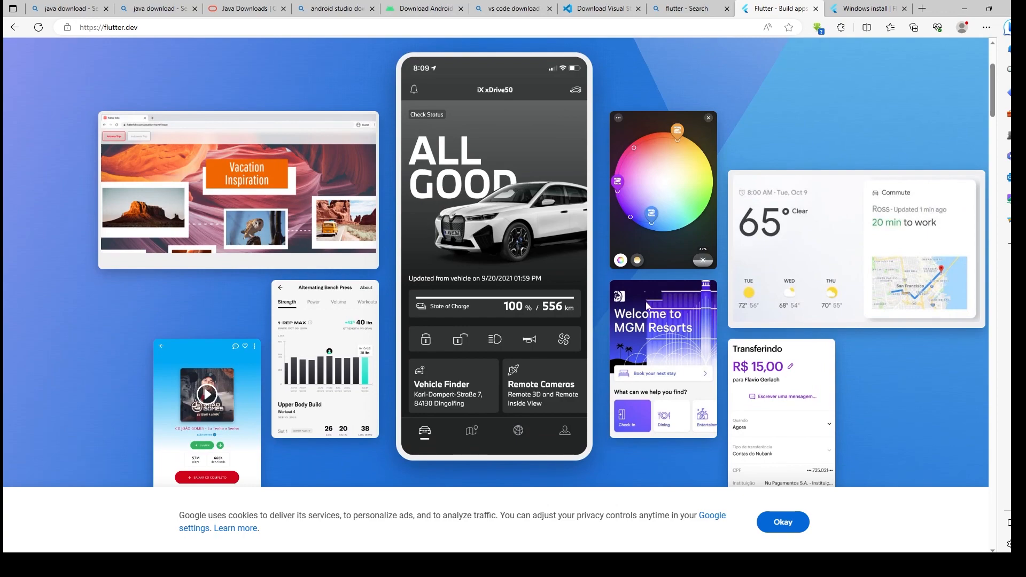
pyautogui.scroll(-3, 678, 287)
pyautogui.scroll(3, 600, 320)
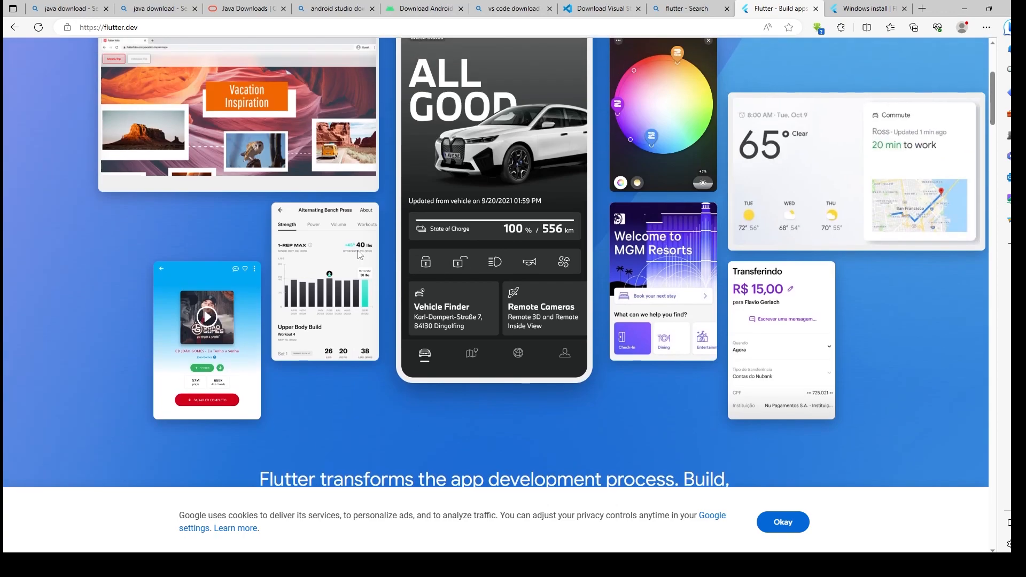
pyautogui.scroll(2, 844, 328)
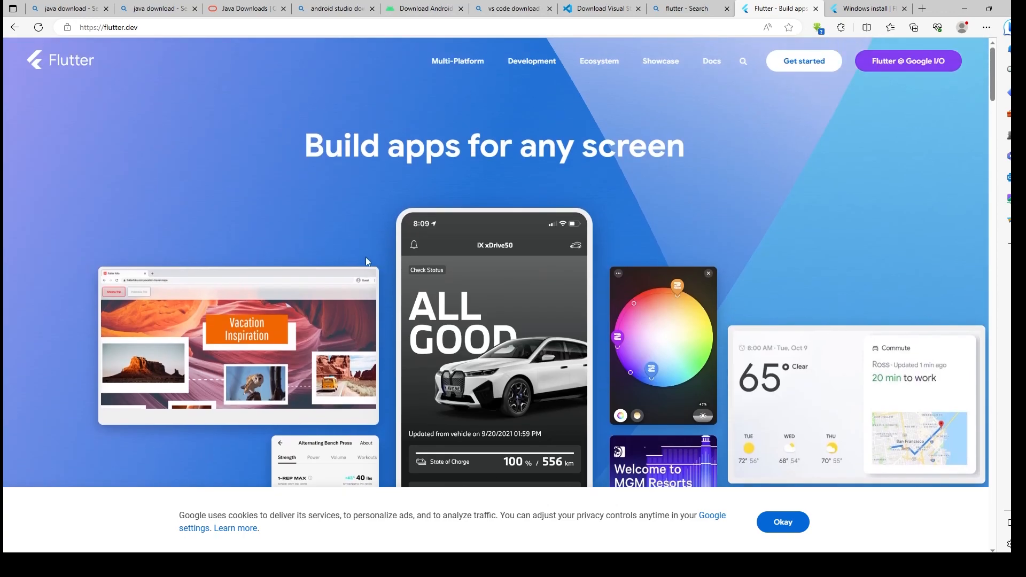
pyautogui.scroll(-2, 357, 268)
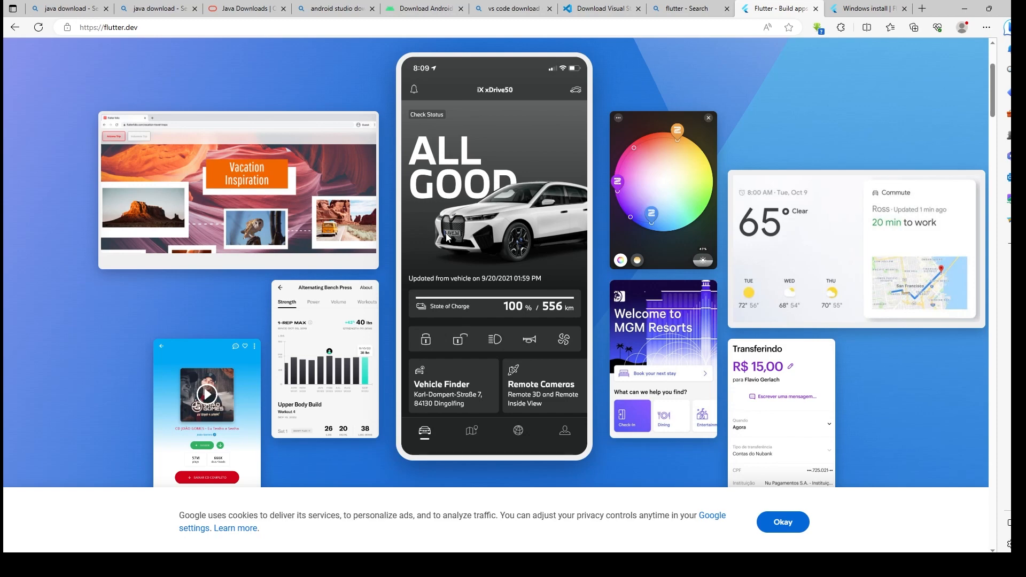
pyautogui.scroll(-2, 446, 236)
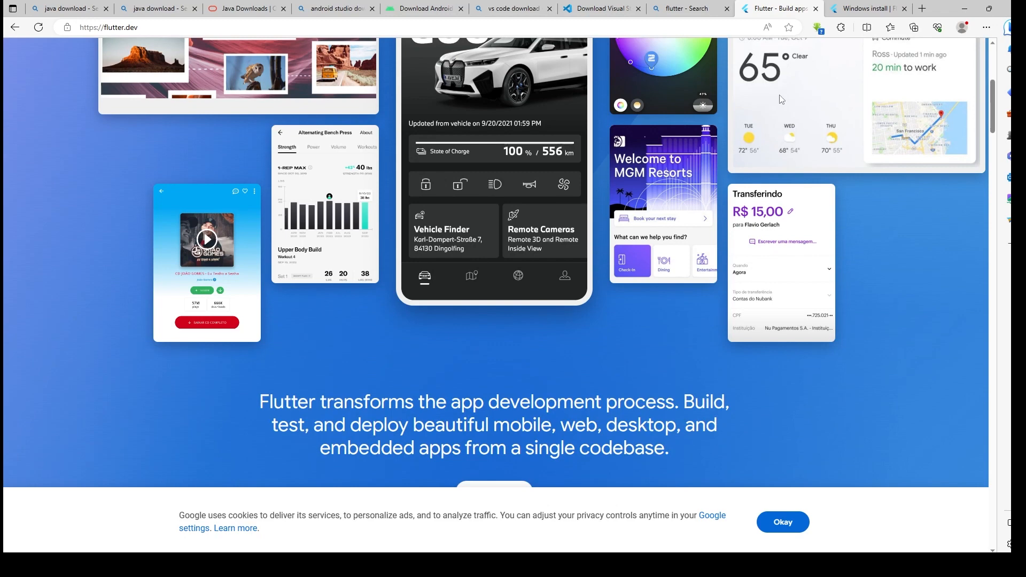
# Minimize the browser and launch the jdk-20_windows-x64_bin.exe installer from the downloads folder on the desktop
pyautogui.click(965, 11)
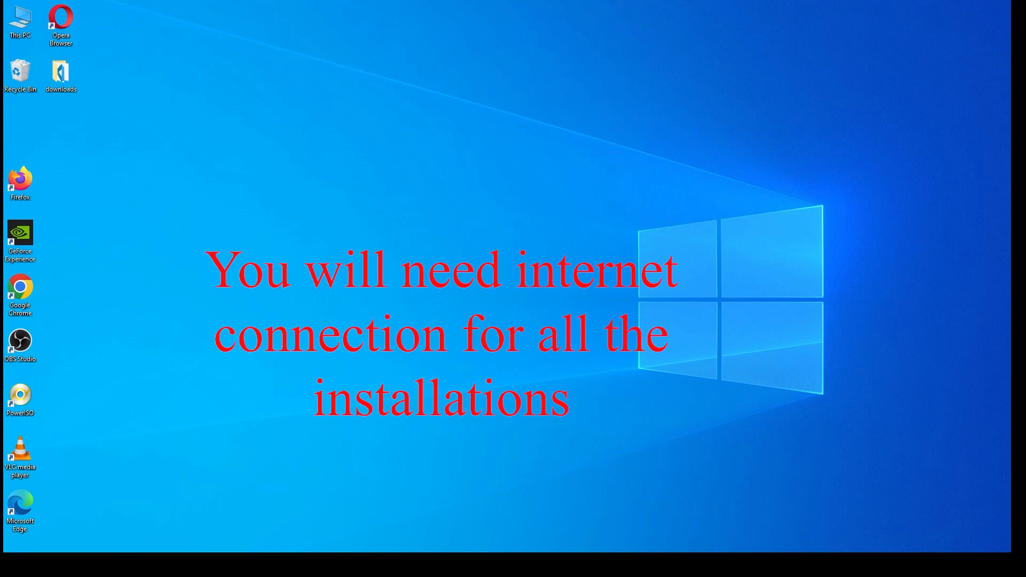
pyautogui.moveTo(1010, 74); pyautogui.dragTo(319, 85)
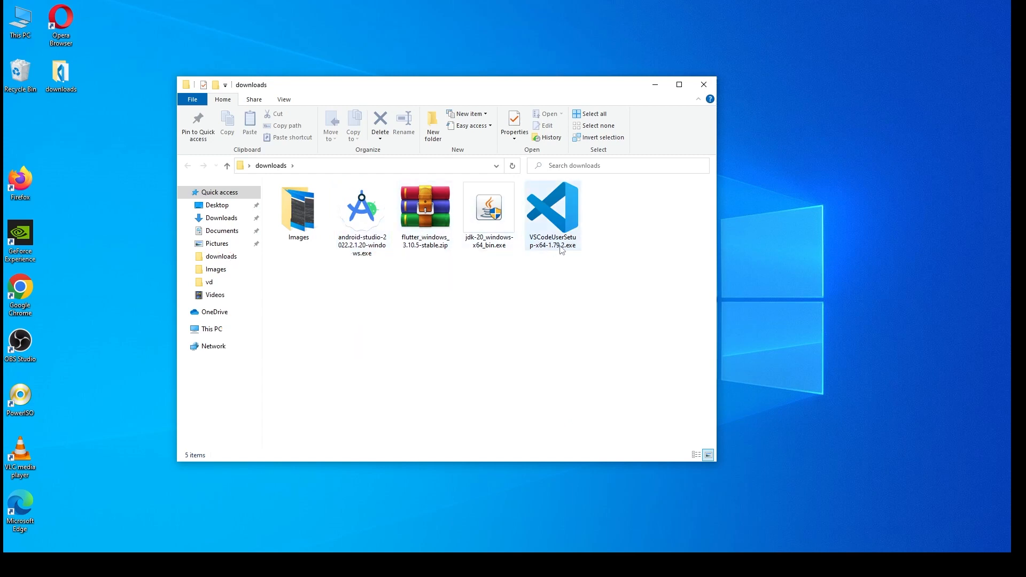
pyautogui.click(479, 230)
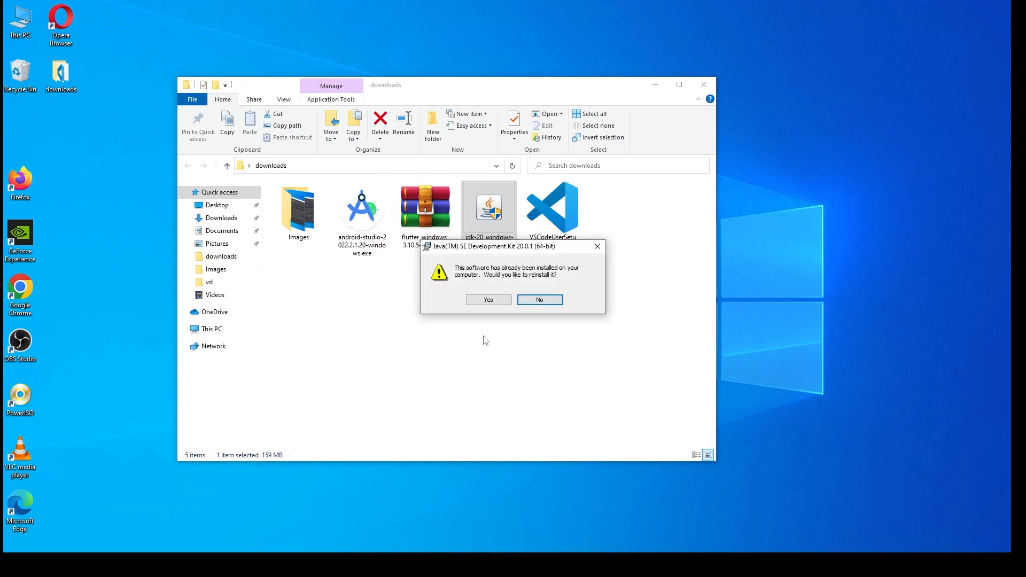
# Agree to reinstall Java SE Development Kit 20.0.1, install it in C:\Program Files\Java\jdk-20\ and close the setup wizard
pyautogui.click(487, 301)
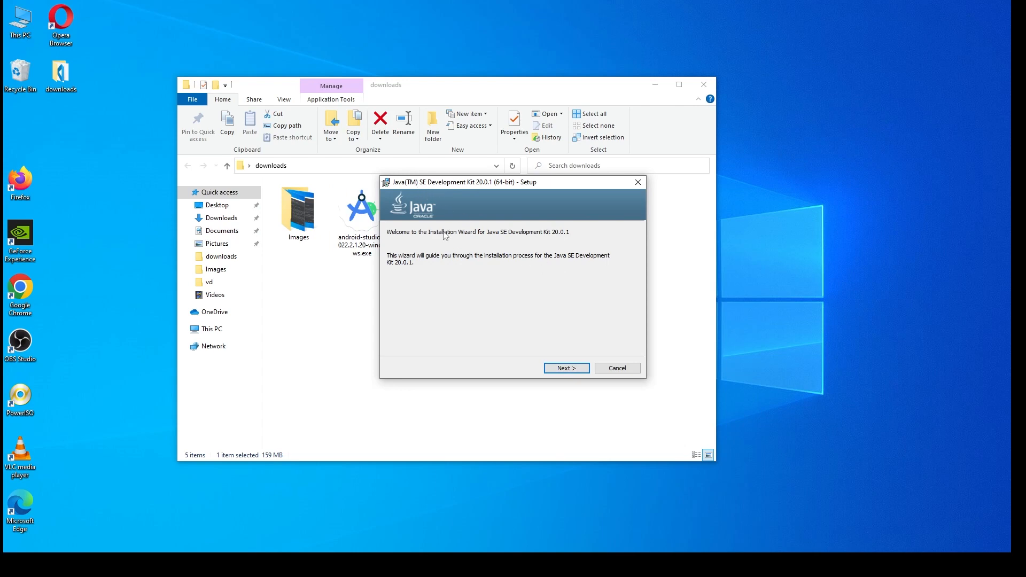
pyautogui.moveTo(425, 187); pyautogui.dragTo(510, 145)
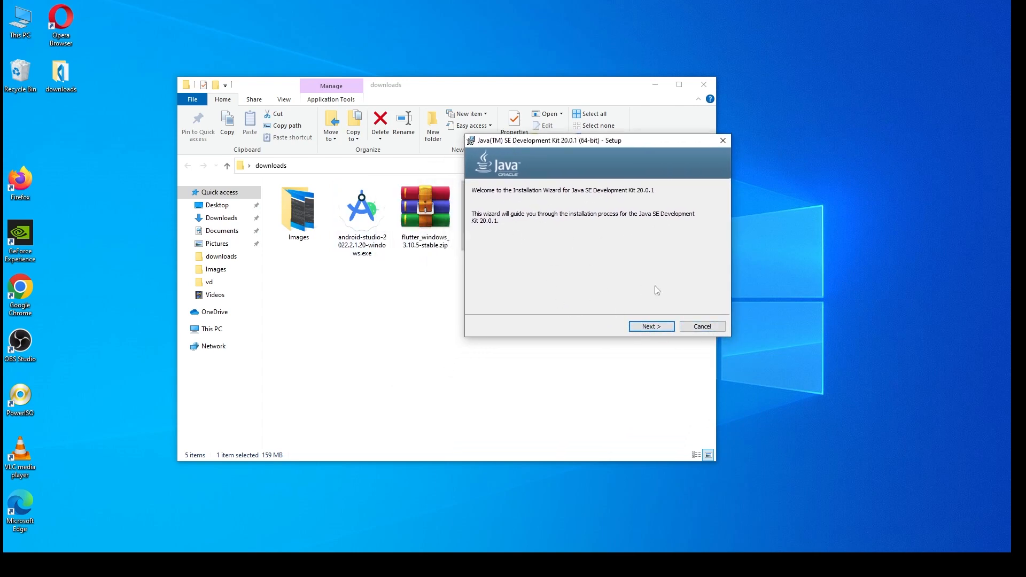
pyautogui.click(657, 330)
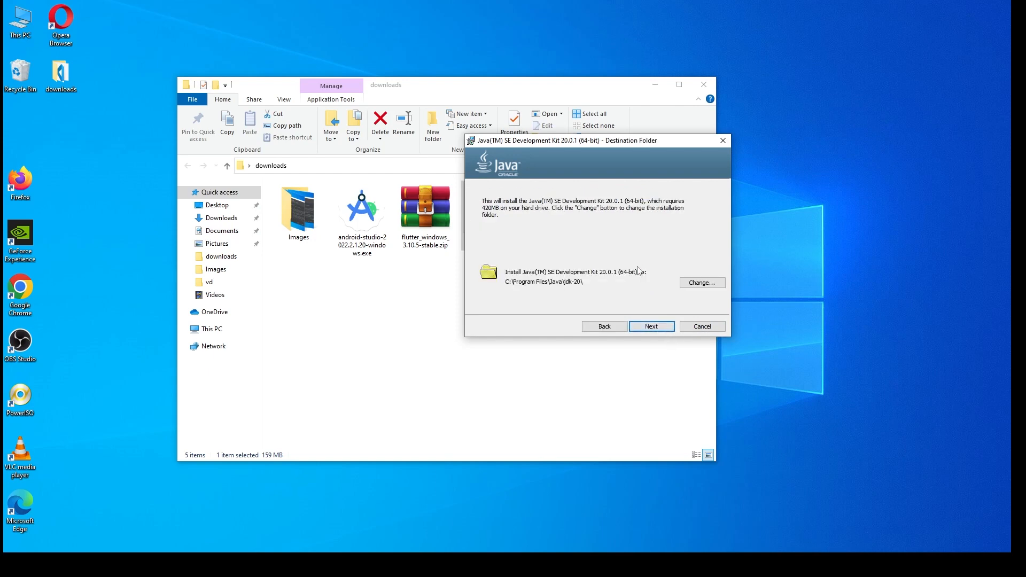
pyautogui.click(653, 328)
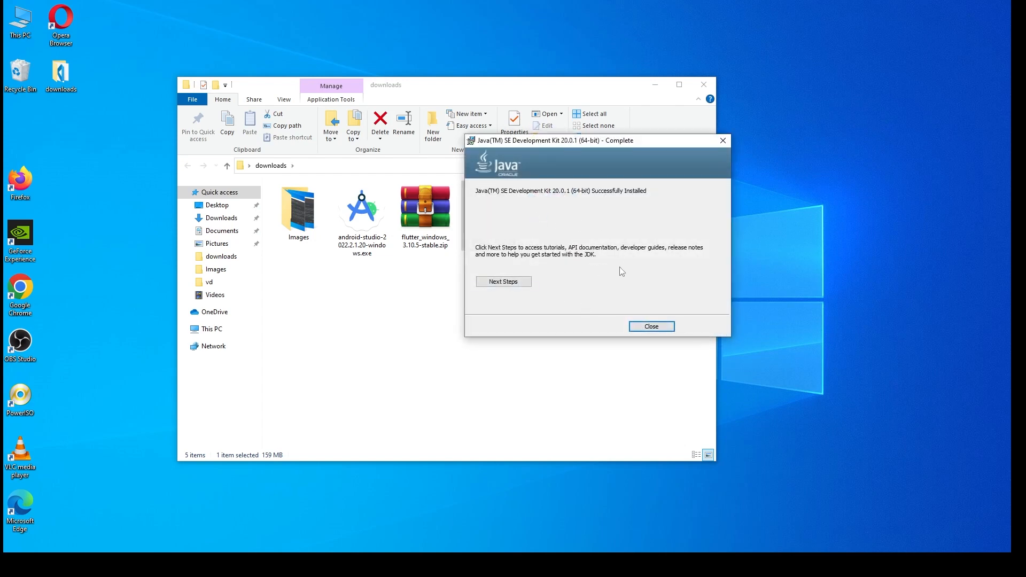
pyautogui.click(671, 328)
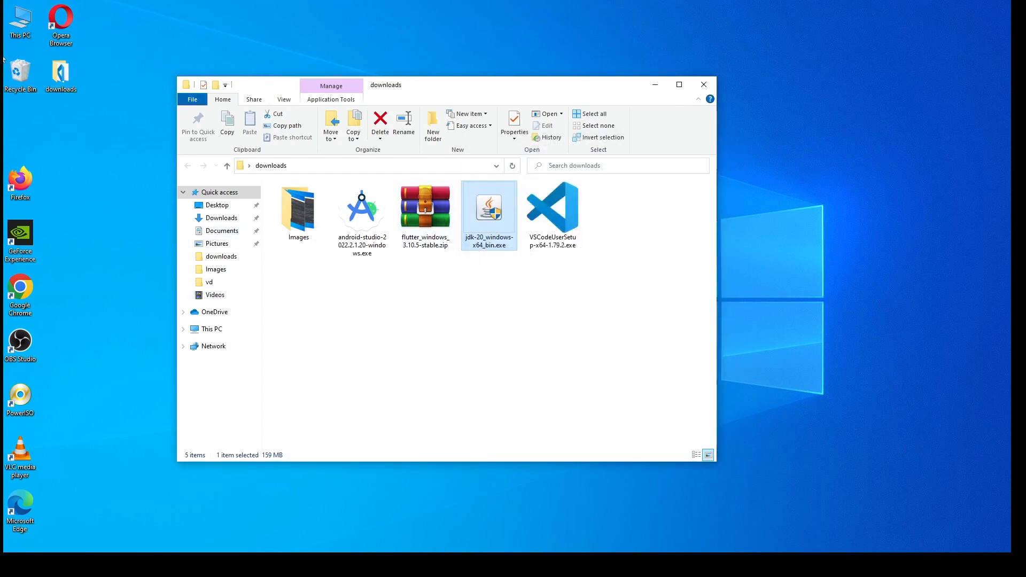
# Open the properties of This PC from the desktop and bring up the advanced system settings
pyautogui.doubleClick(19, 25)
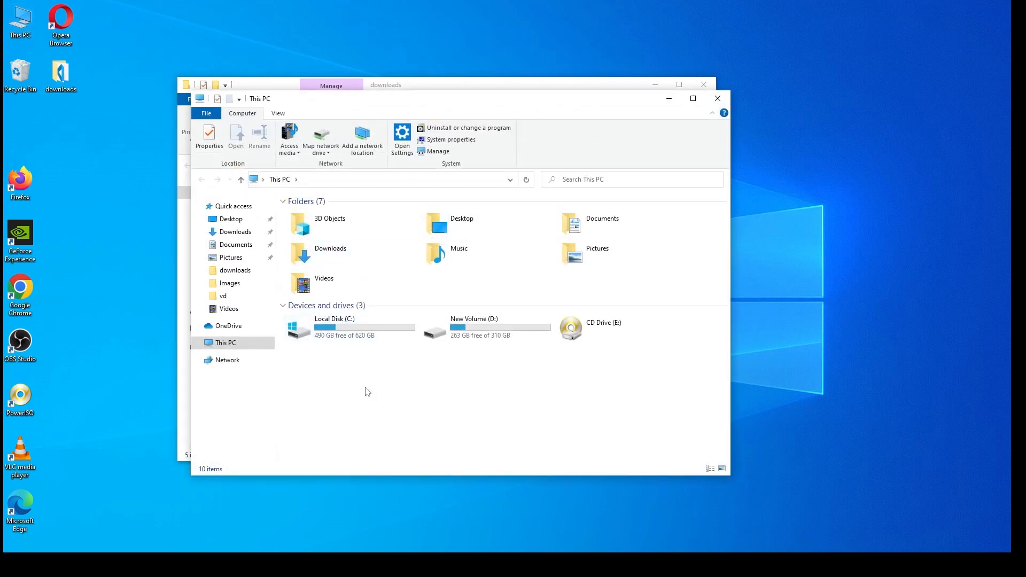
pyautogui.rightClick(415, 428)
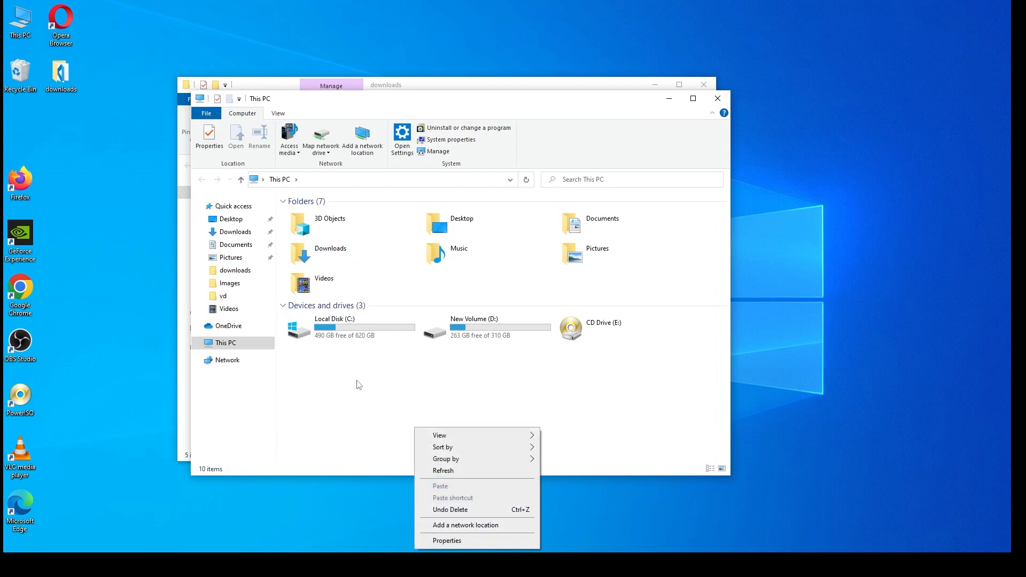
pyautogui.click(440, 540)
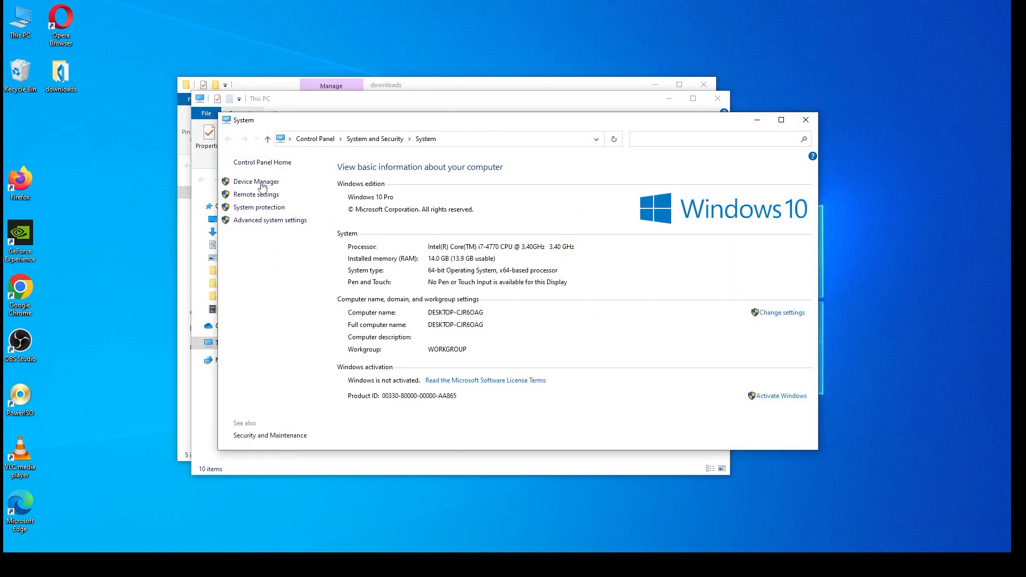
pyautogui.click(254, 221)
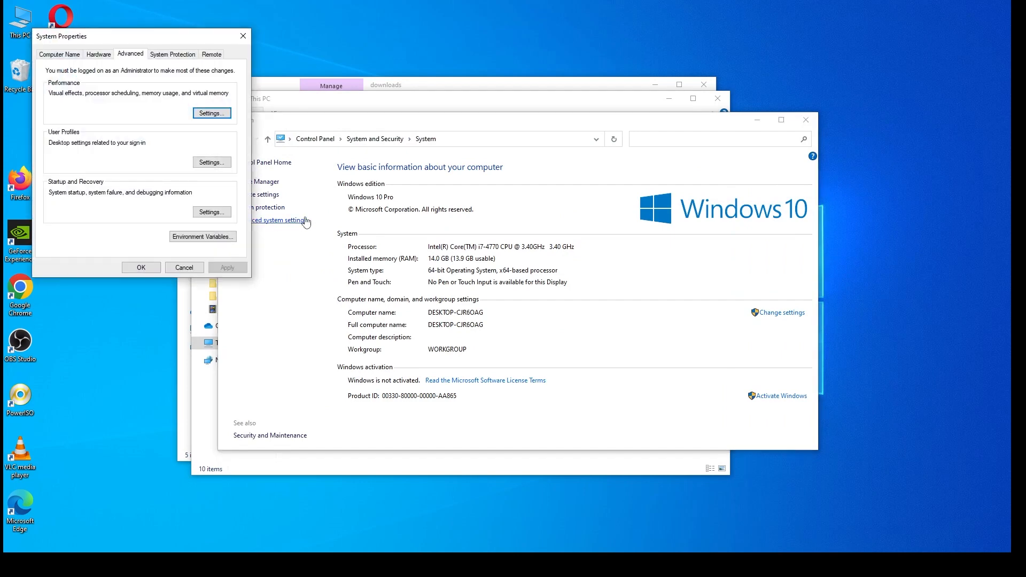
# Browse This PC to the JDK's bin folder at C:\Program Files\Java\jdk-20\bin
pyautogui.click(495, 86)
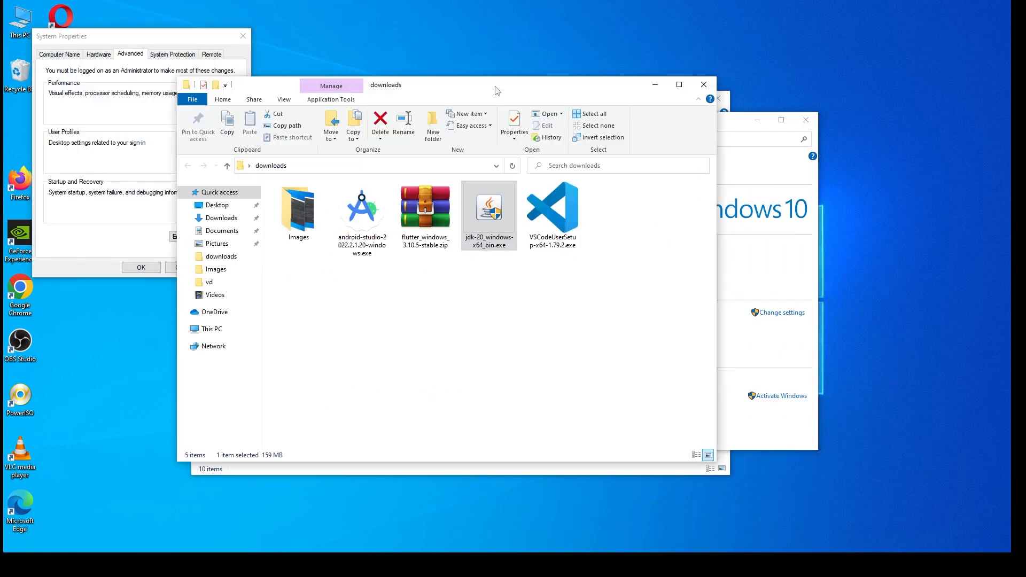
pyautogui.click(572, 469)
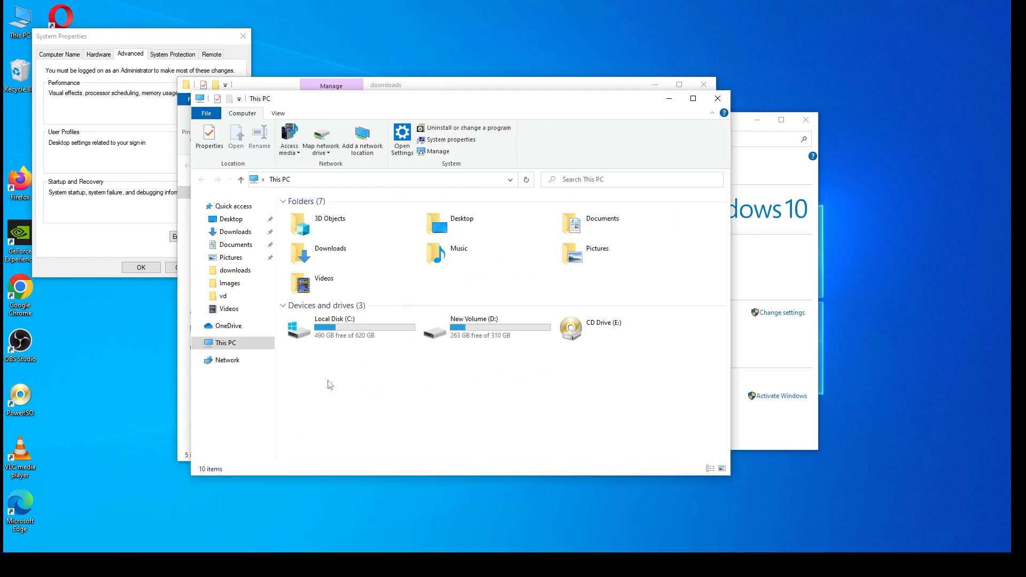
pyautogui.doubleClick(343, 336)
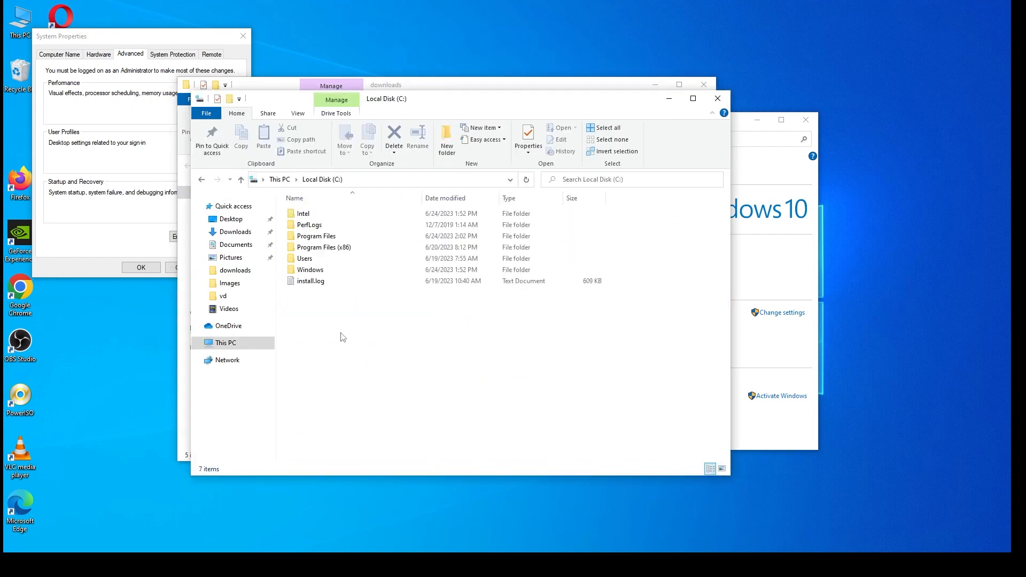
pyautogui.doubleClick(376, 237)
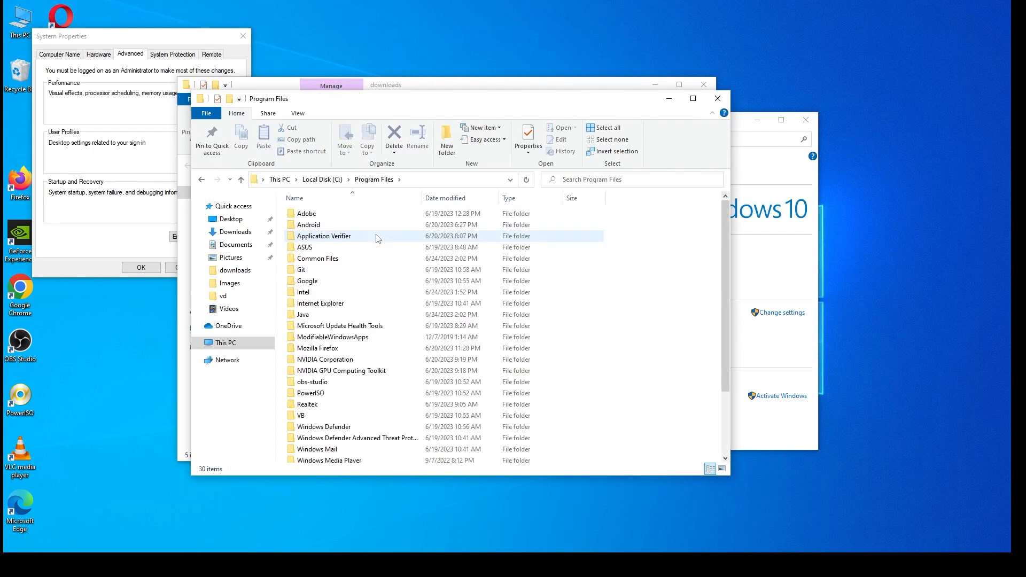
pyautogui.click(329, 326)
pyautogui.doubleClick(320, 317)
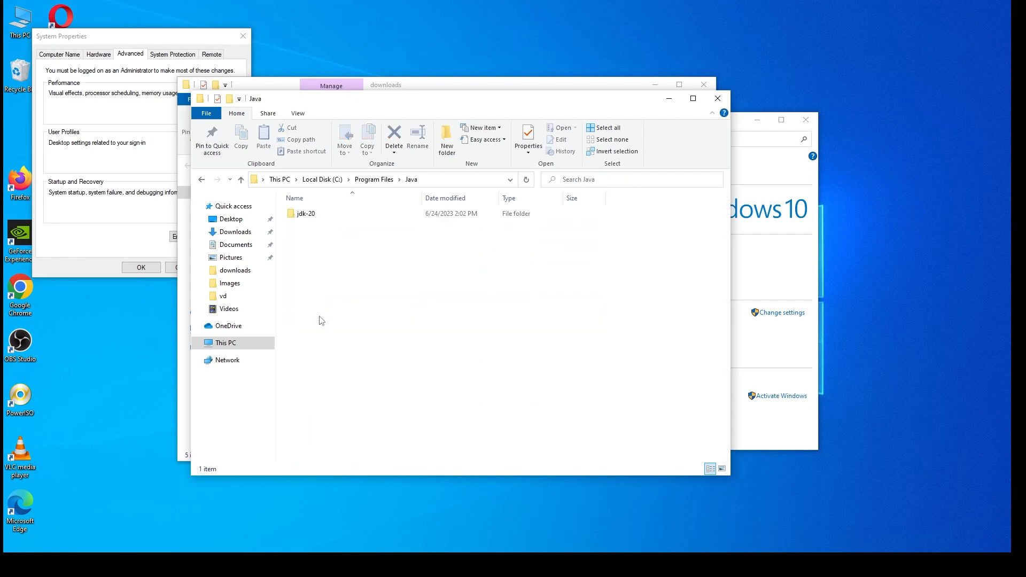
pyautogui.doubleClick(314, 214)
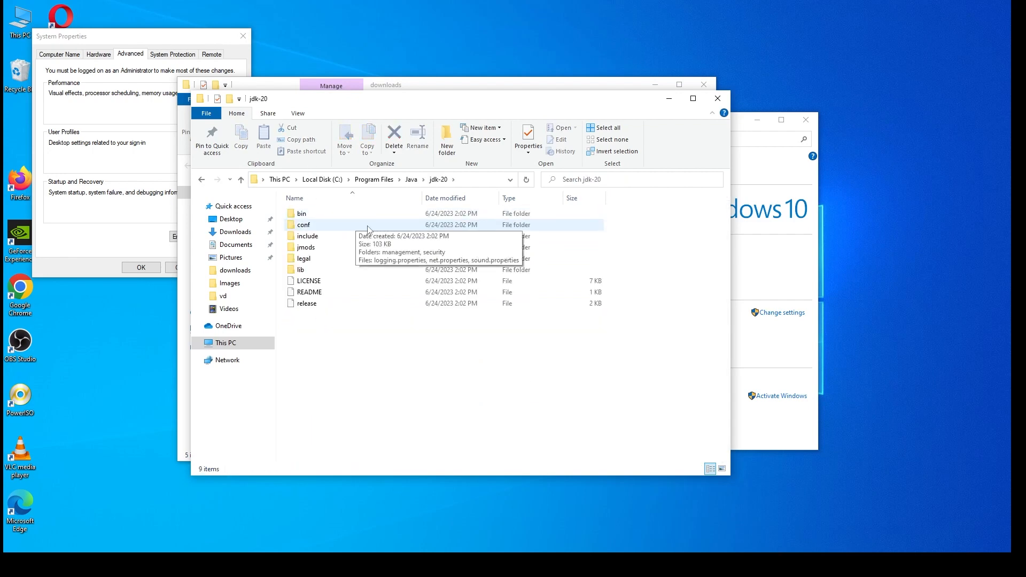
pyautogui.doubleClick(314, 215)
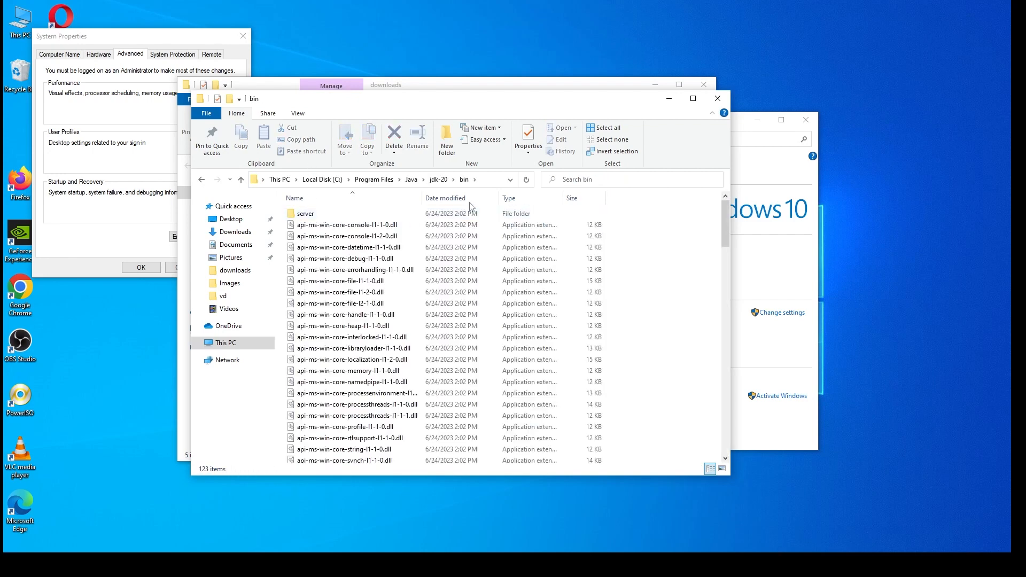
# Copy the full folder path C:\Program Files\Java\jdk-20\bin to the clipboard
pyautogui.click(488, 181)
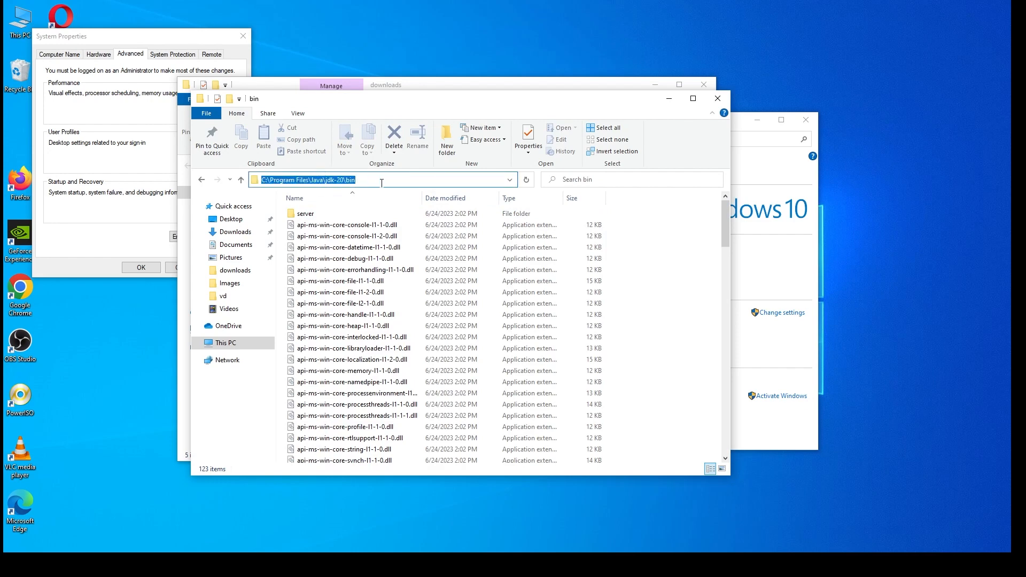
pyautogui.moveTo(411, 179); pyautogui.dragTo(251, 174)
pyautogui.rightClick(319, 183)
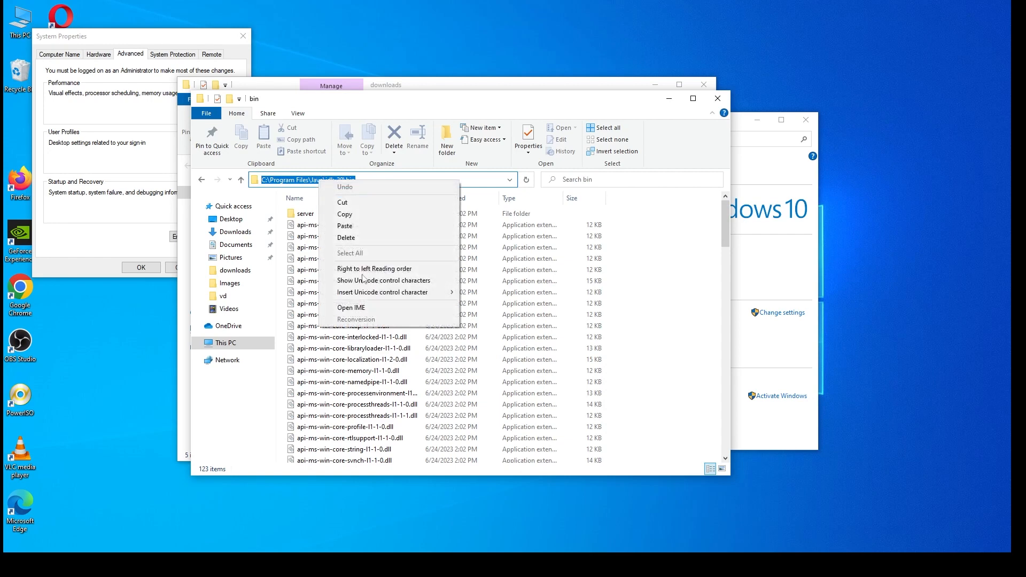
pyautogui.click(344, 214)
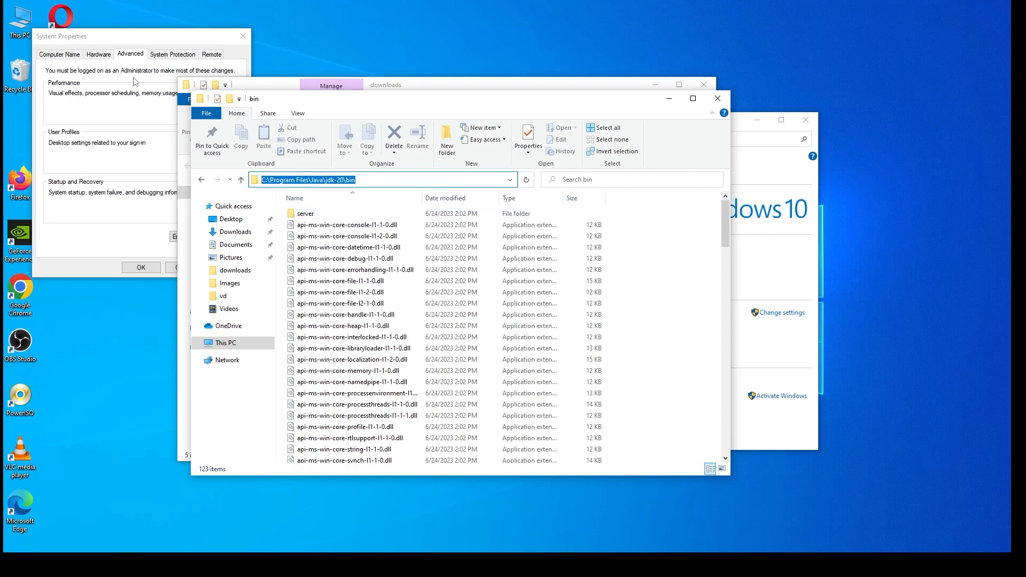
# Return to System Properties, open the environment variables and check the existing JAVA_HOME user variable without changing it
pyautogui.click(160, 43)
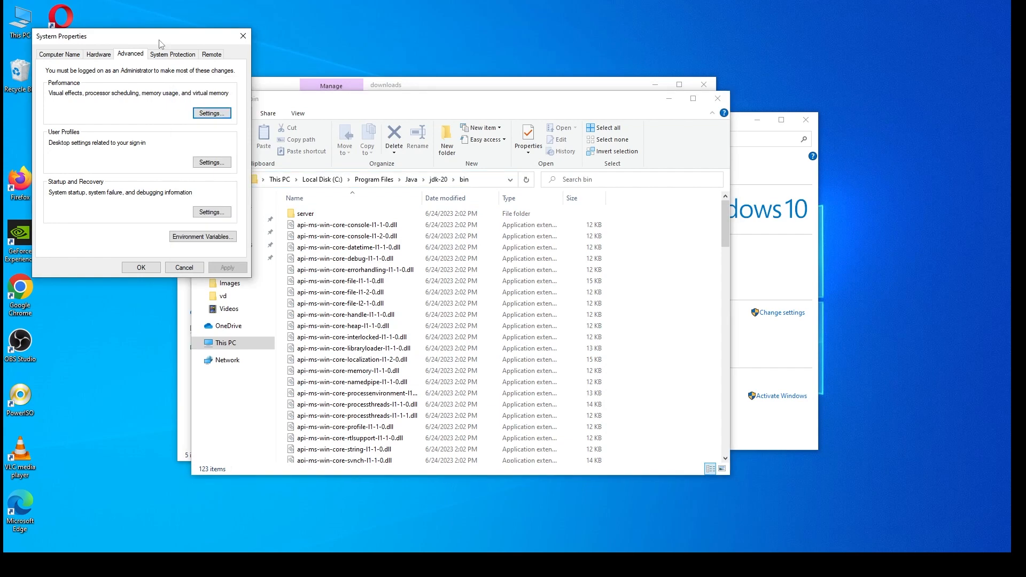
pyautogui.click(190, 237)
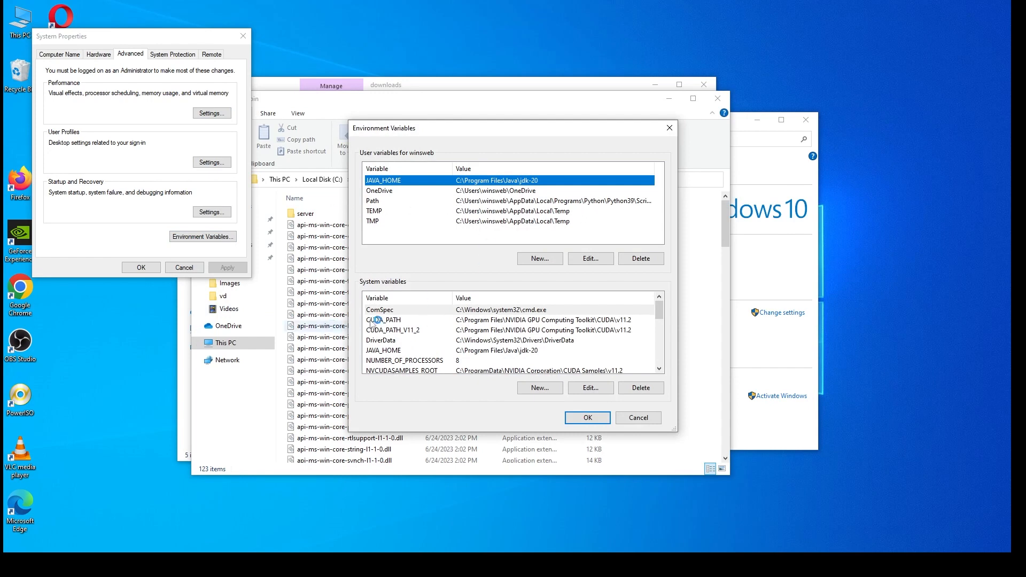
pyautogui.click(590, 258)
pyautogui.click(590, 259)
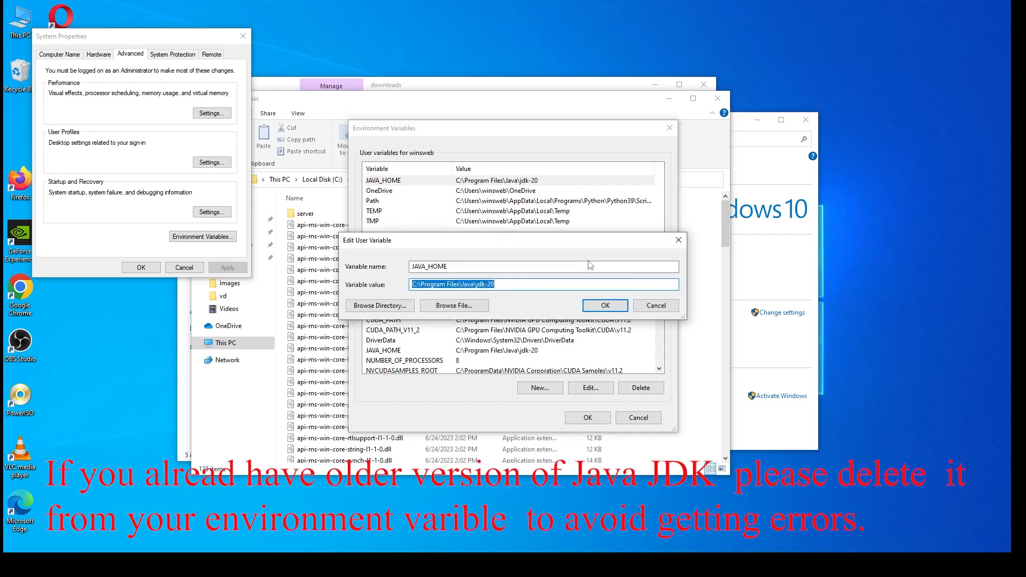
pyautogui.click(679, 240)
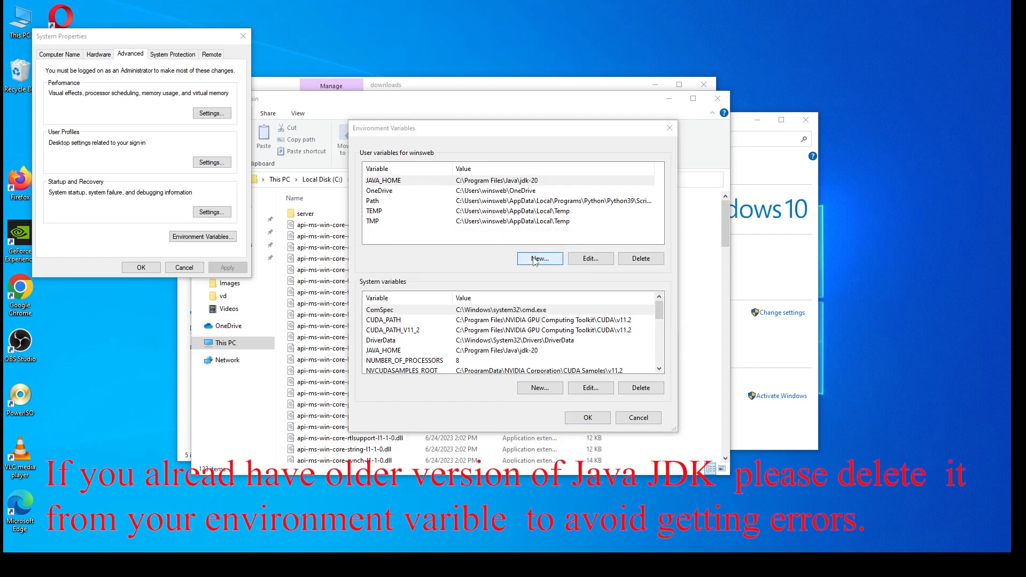
# Fill in a new user variable JAVA_HOME with the value C:\Program Files\Java\jdk-20 and discard it
pyautogui.click(535, 259)
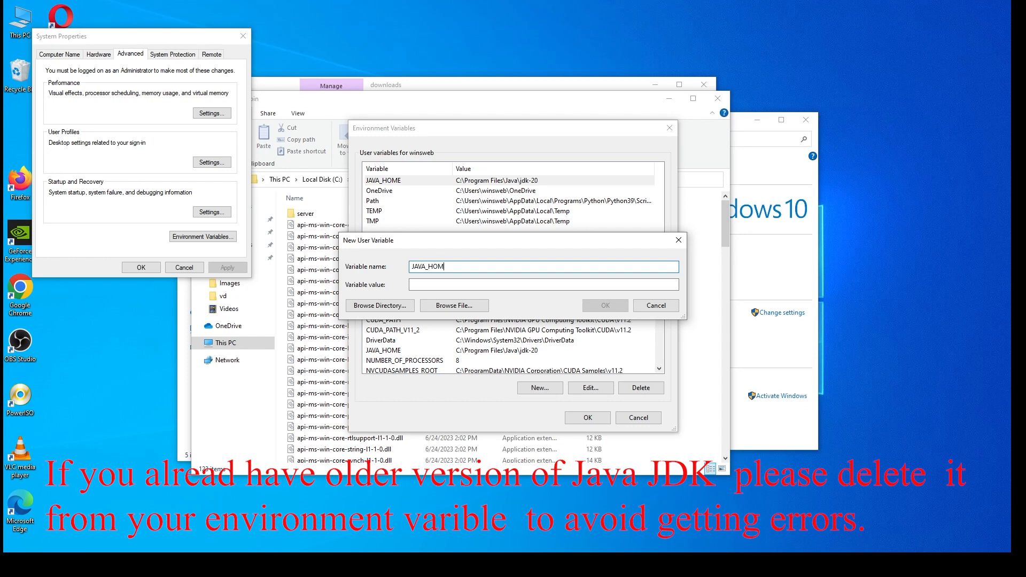
pyautogui.click(517, 283)
pyautogui.hotkey('ctrl', 'v')
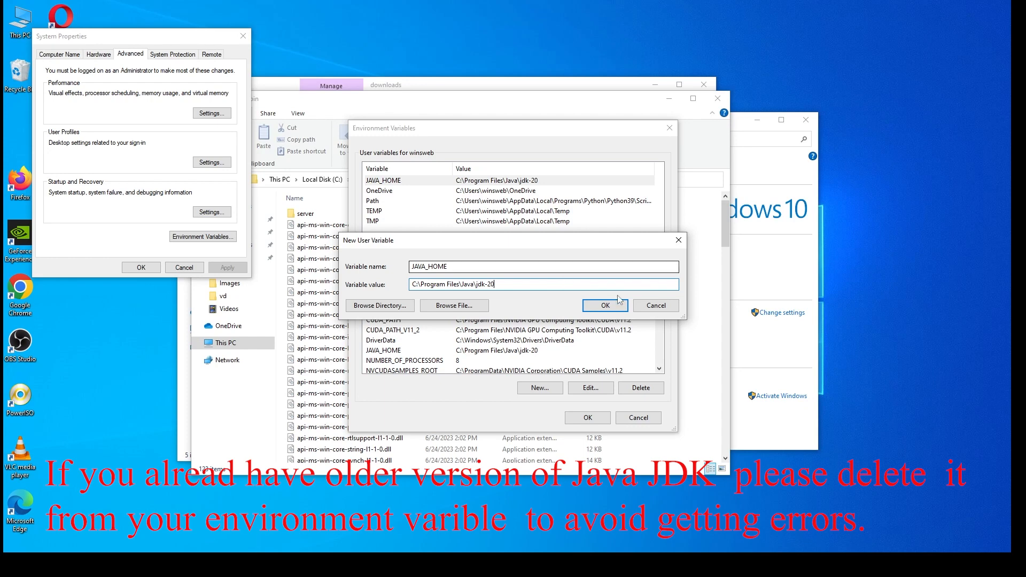
pyautogui.click(679, 242)
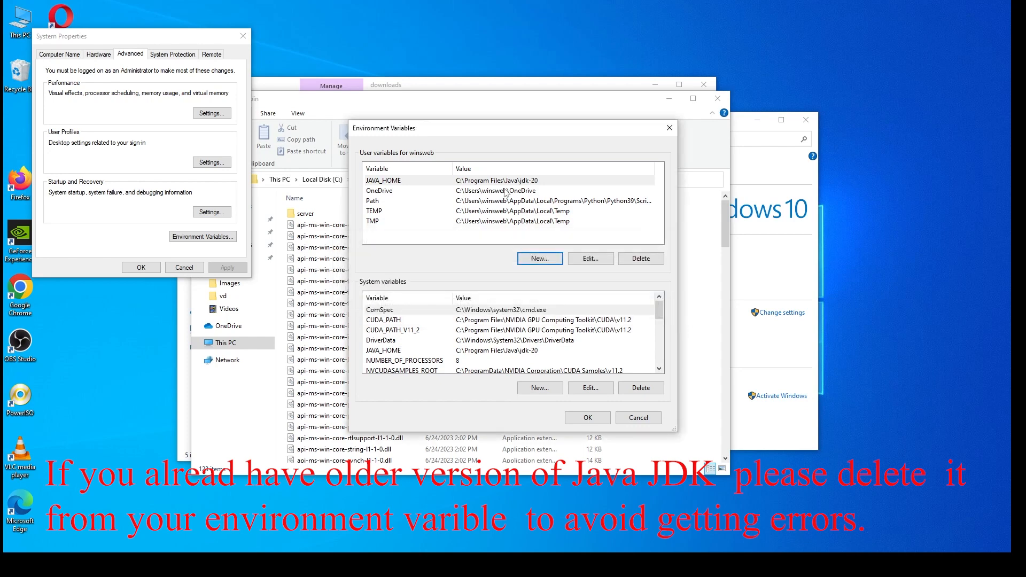
# Review the name and value of the existing JAVA_HOME user variable and leave it without saving
pyautogui.click(497, 182)
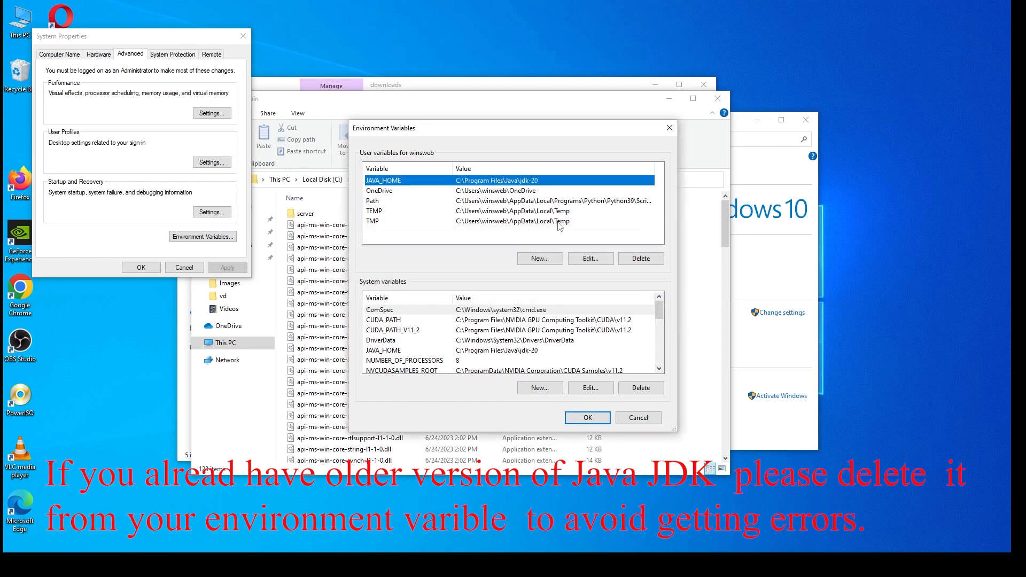
pyautogui.click(591, 258)
pyautogui.click(467, 264)
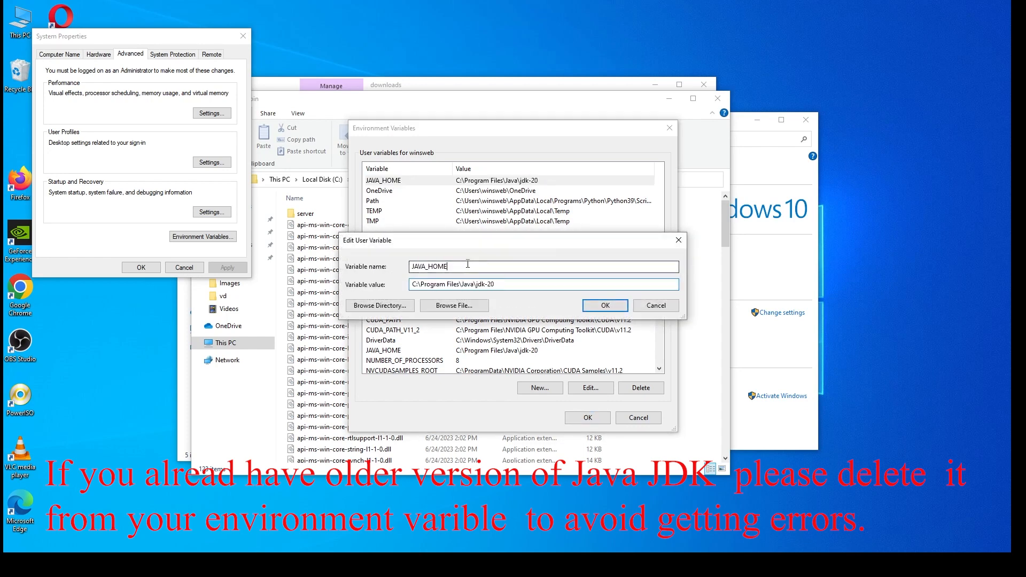
pyautogui.click(558, 285)
pyautogui.click(657, 305)
# Add C:\Program Files\Java\jdk-20\bin as a new entry in the user Path variable
pyautogui.click(377, 201)
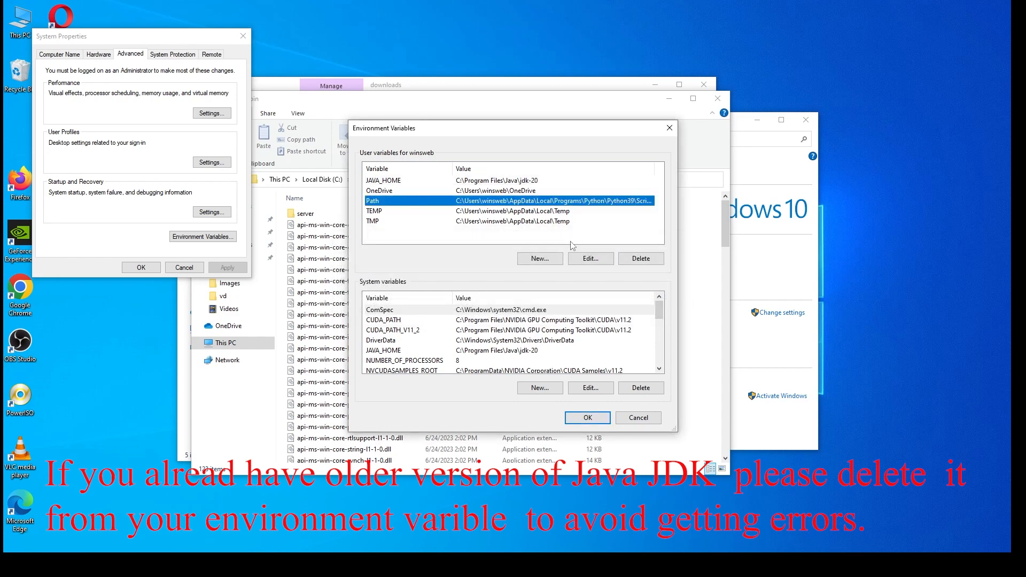
pyautogui.click(583, 261)
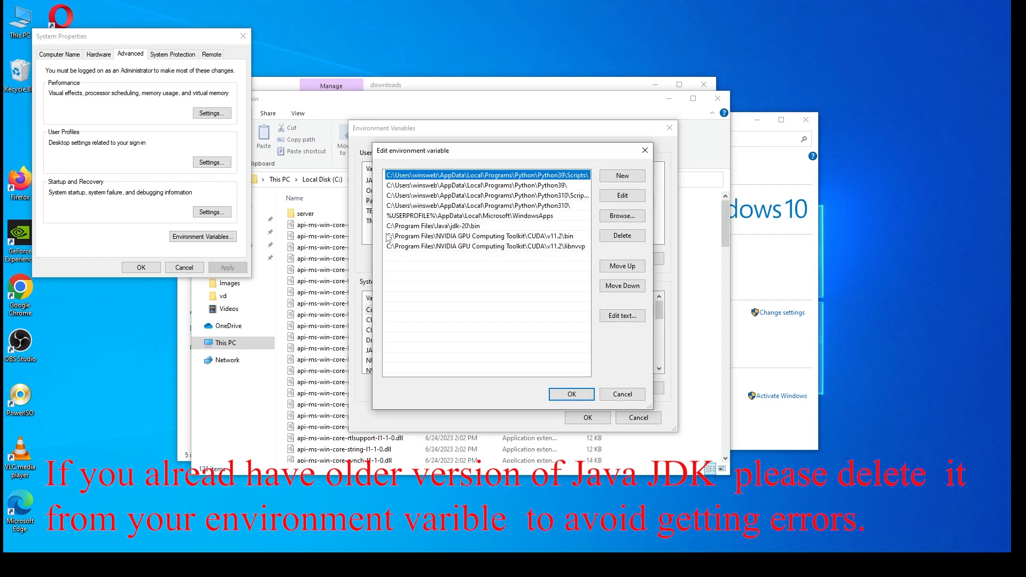
pyautogui.click(624, 177)
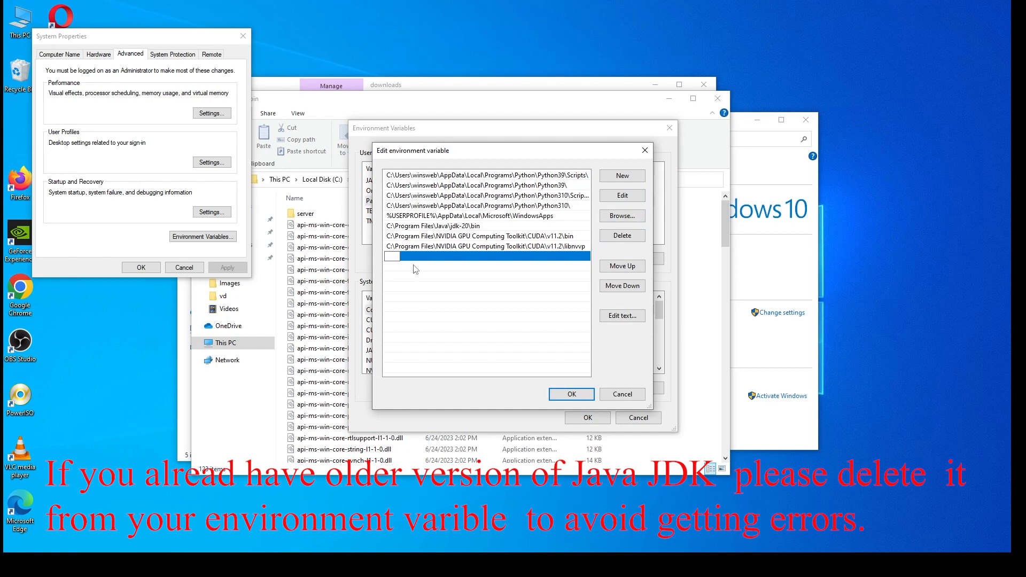
pyautogui.hotkey('ctrl', 'v')
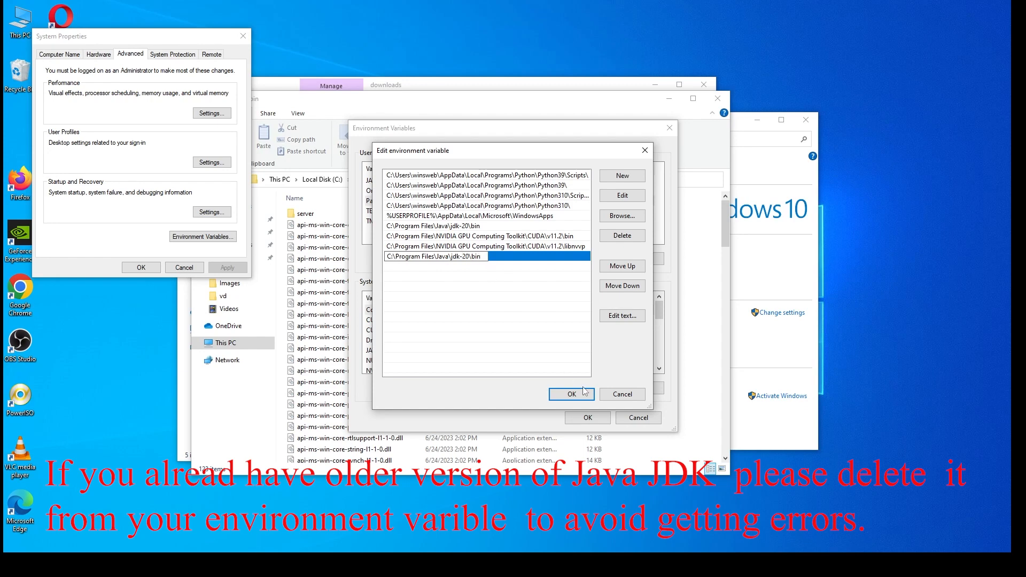
# Delete the duplicate jdk-20\bin entry at the end of the user Path list and confirm the list
pyautogui.click(469, 226)
pyautogui.click(471, 257)
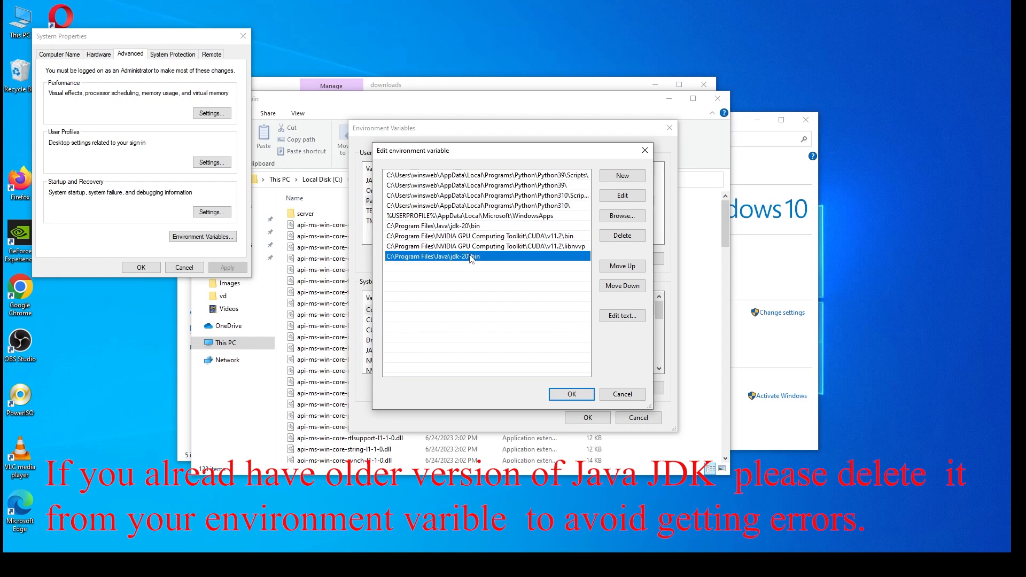
pyautogui.click(621, 236)
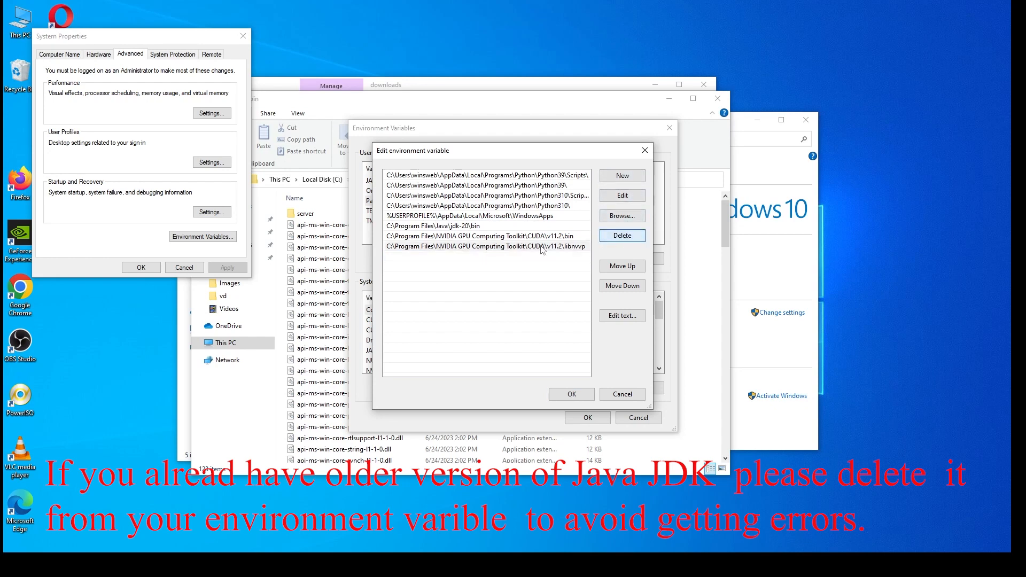
pyautogui.click(470, 226)
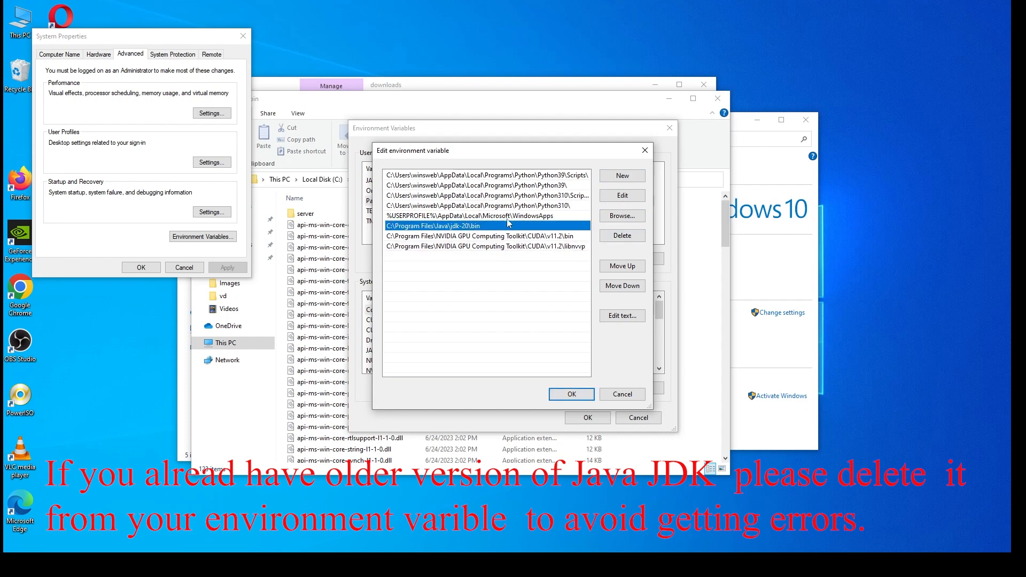
pyautogui.click(571, 395)
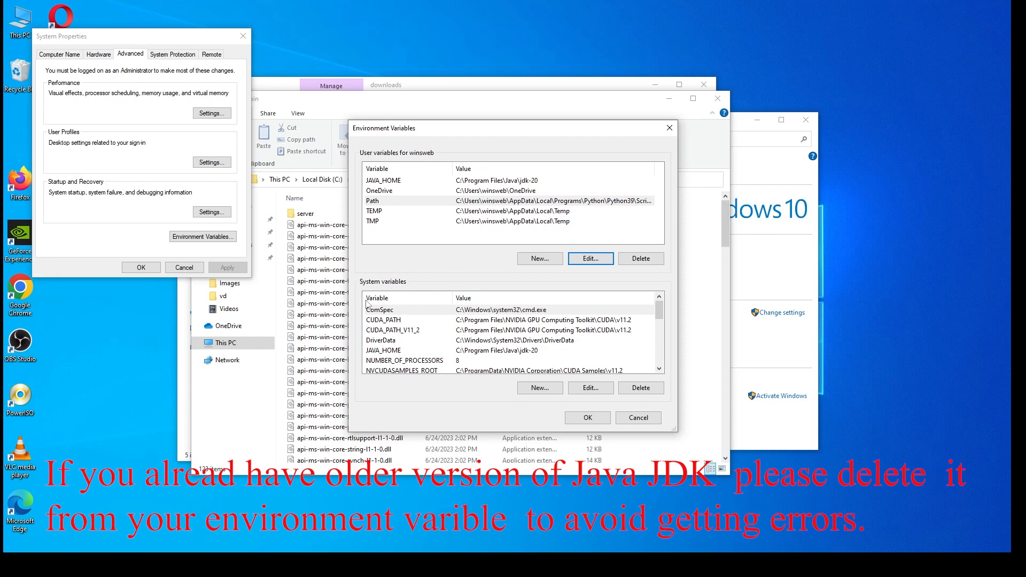
# Fill in a new system variable JAVA_HOME with the value C:\Program Files\Java\jdk-20\bin and discard it
pyautogui.scroll(-1, 448, 327)
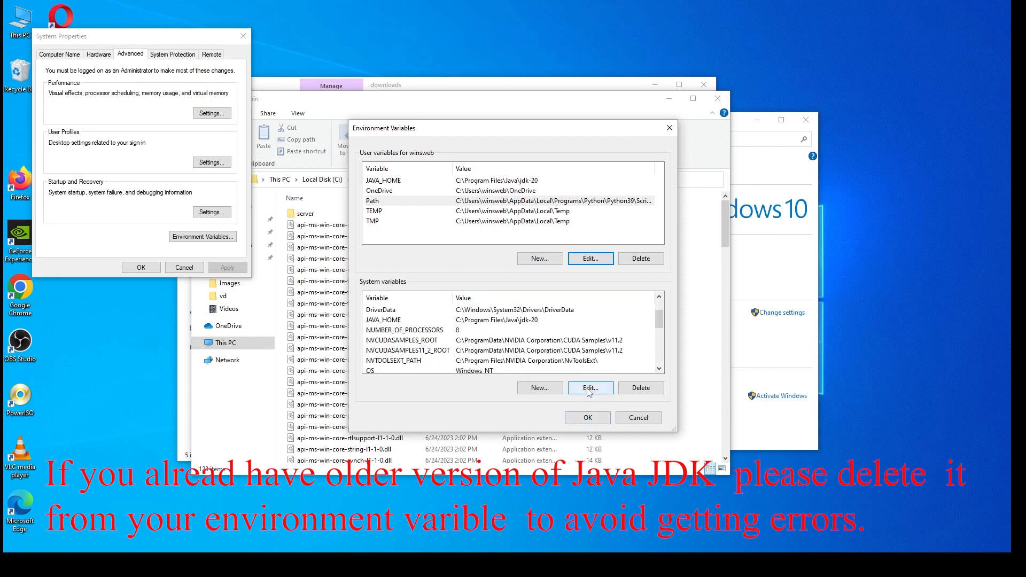
pyautogui.click(541, 388)
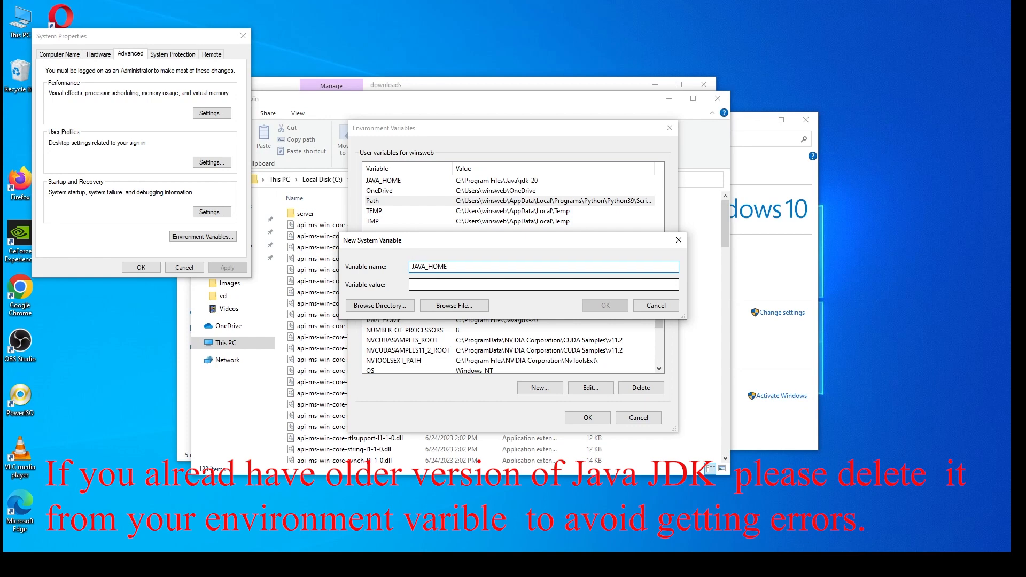
pyautogui.click(464, 285)
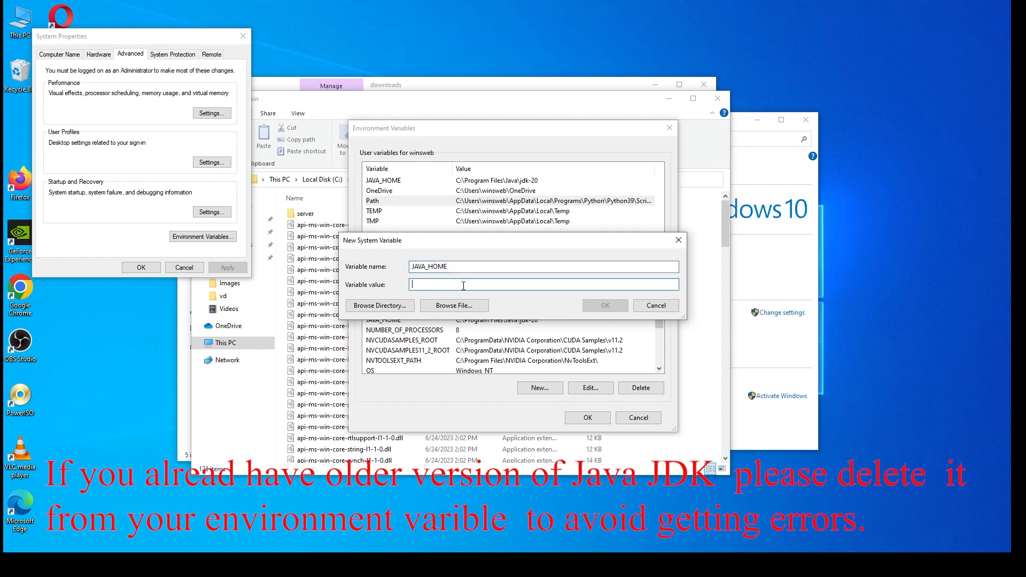
pyautogui.write('C:\\Program Files\\Java\\jdk-20\\bin')
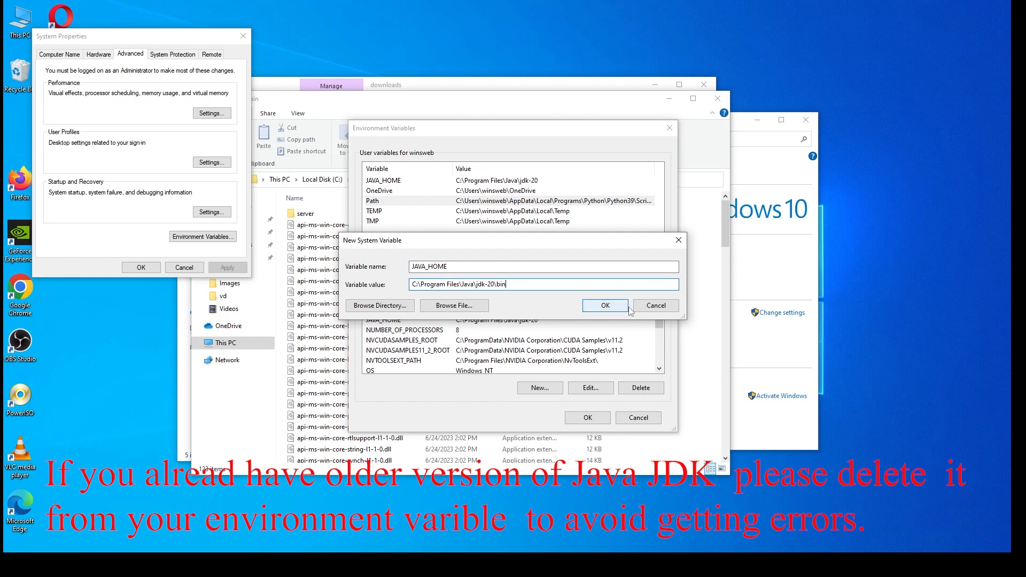
pyautogui.click(678, 240)
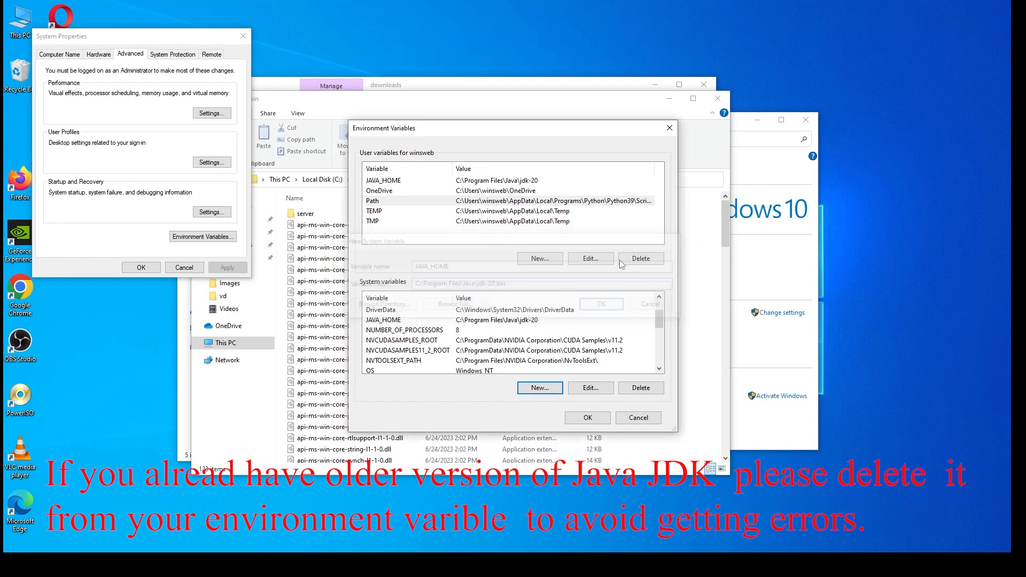
# Review the name and value of the existing JAVA_HOME system variable and leave it without saving
pyautogui.click(392, 322)
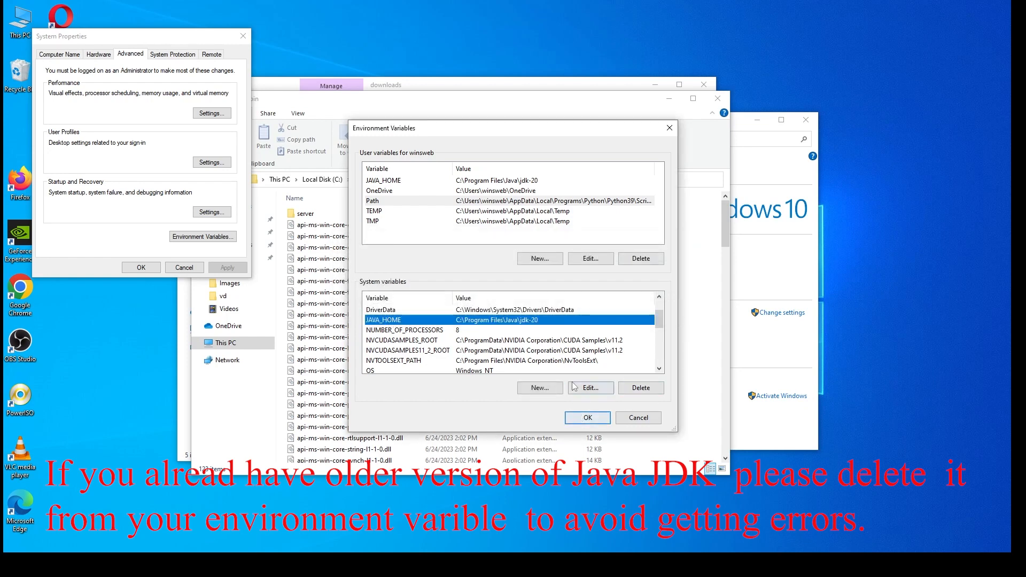
pyautogui.click(588, 388)
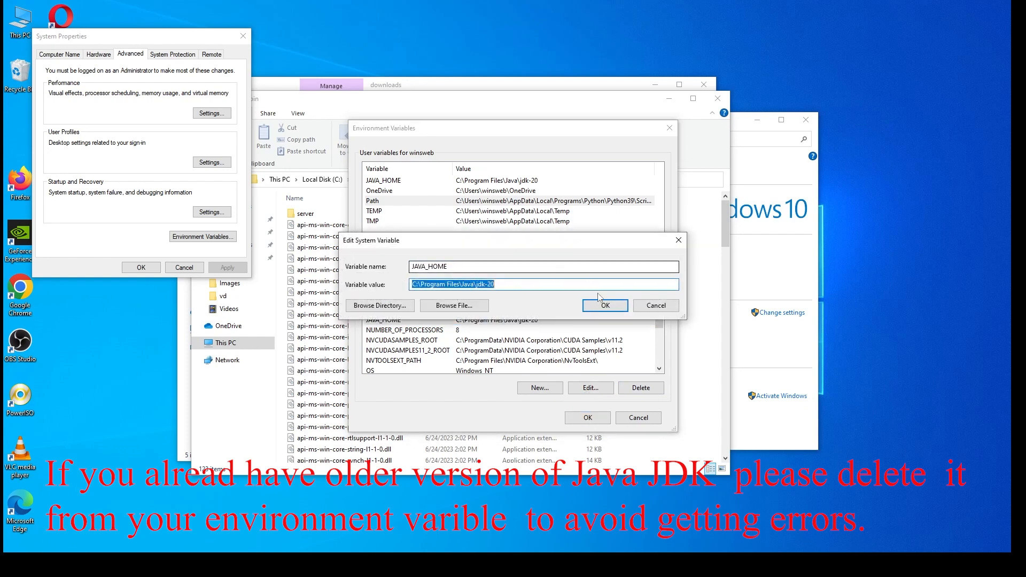
pyautogui.click(678, 241)
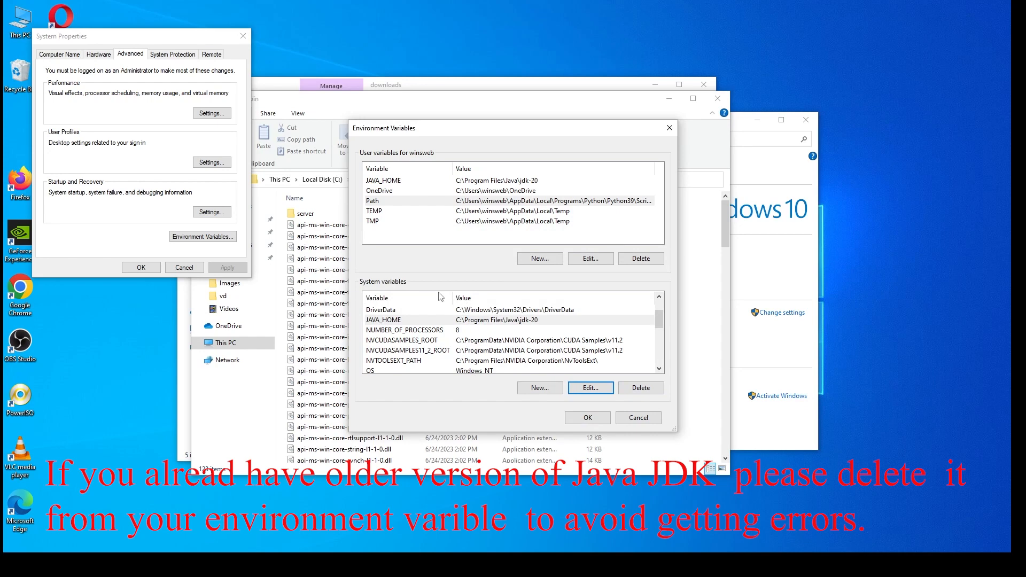
# Enter C:\Program Files\Java\jdk-20\bin as a new entry in the system Path variable and cancel the edit
pyautogui.scroll(-1, 483, 372)
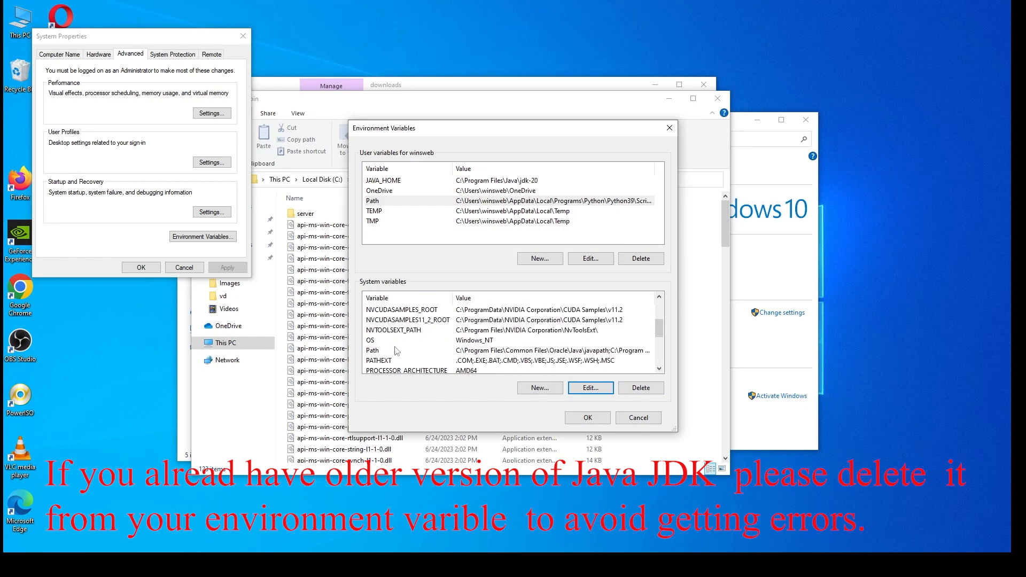
pyautogui.click(416, 351)
pyautogui.click(588, 386)
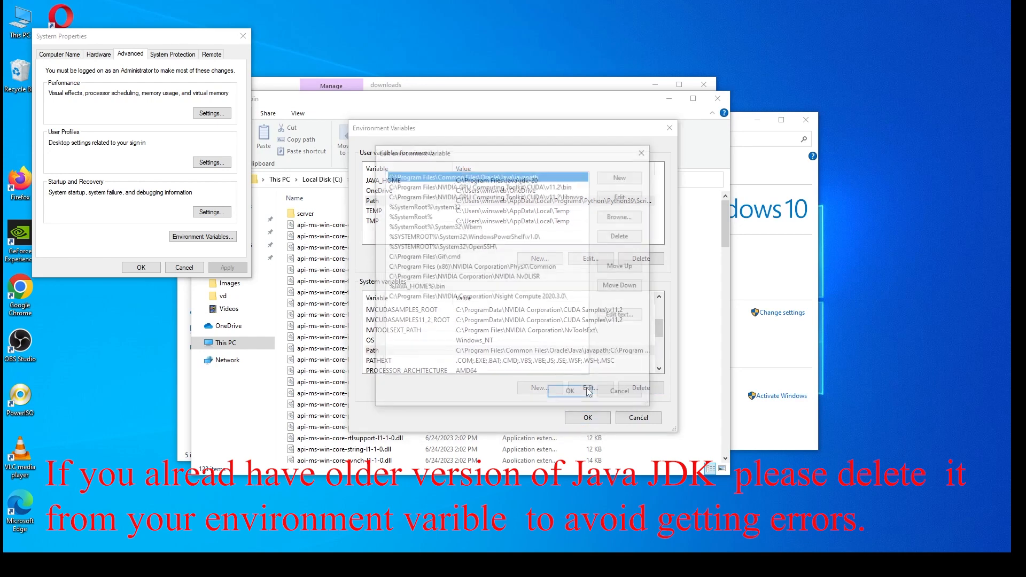
pyautogui.click(621, 177)
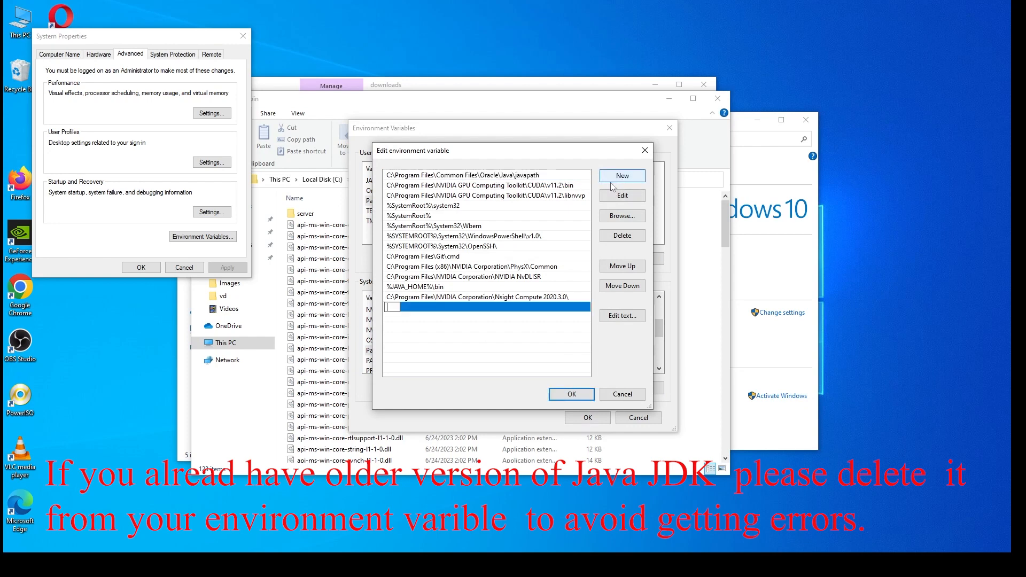
pyautogui.write('C:\\Program Files\\Java\\jdk-20\\bin')
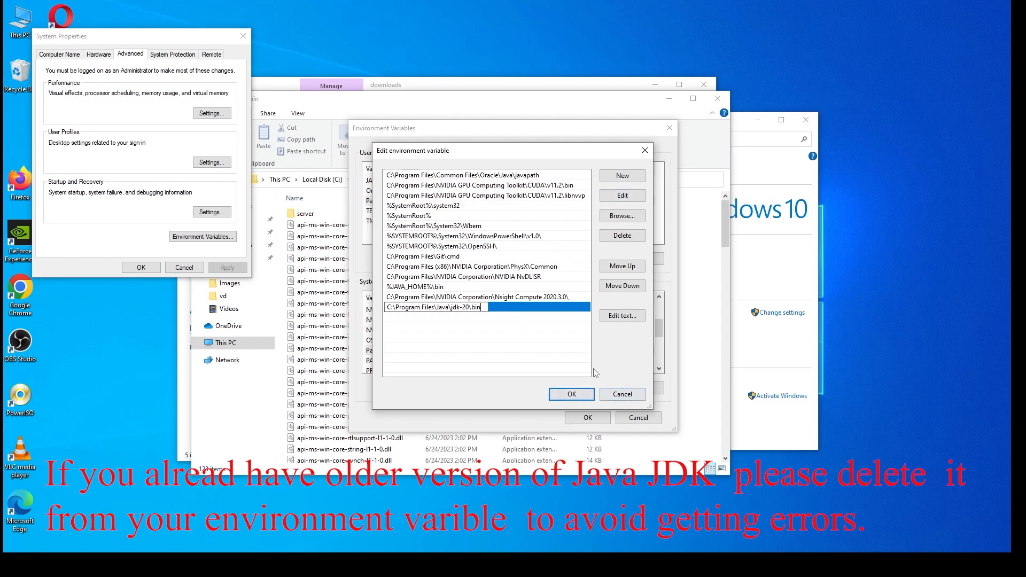
pyautogui.click(619, 395)
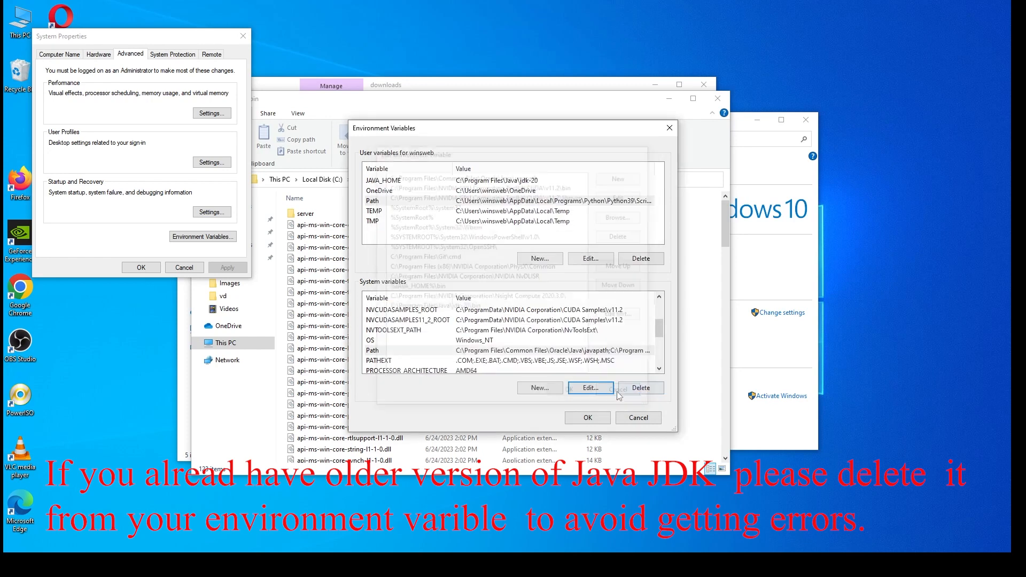
# Confirm the environment variables and system properties, and close the jdk-20 bin folder and the System window
pyautogui.click(597, 425)
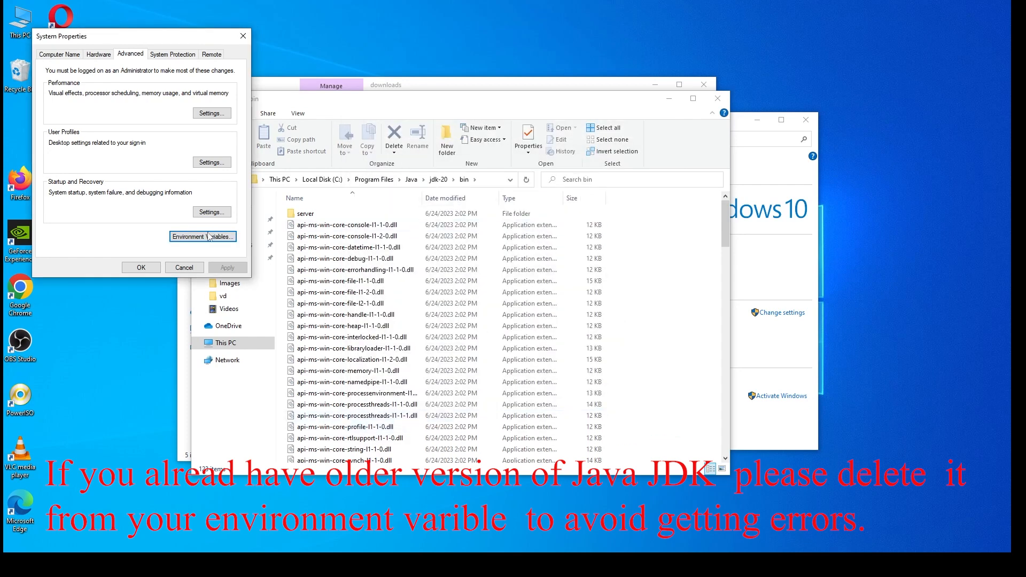
pyautogui.click(141, 267)
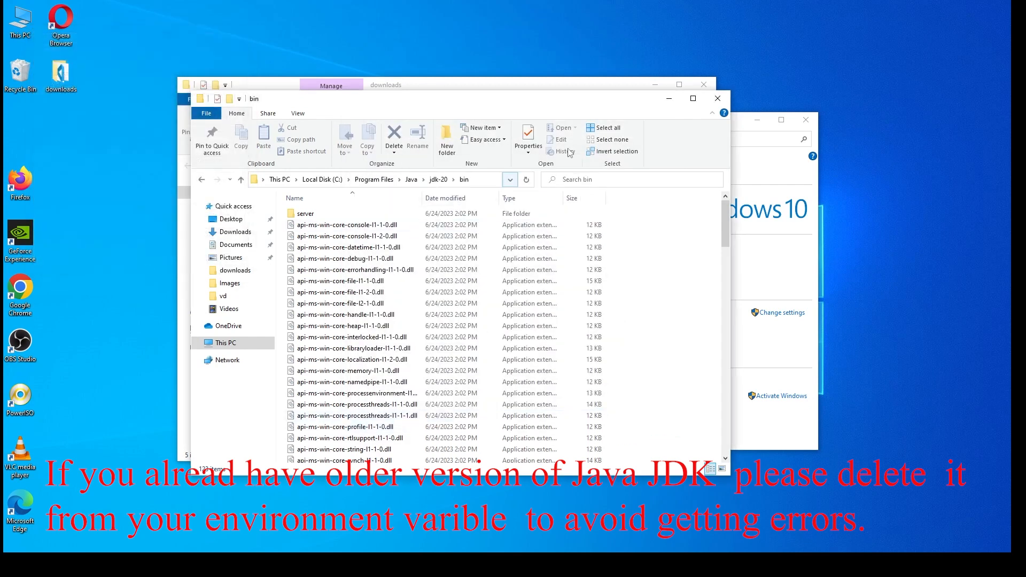
pyautogui.click(718, 98)
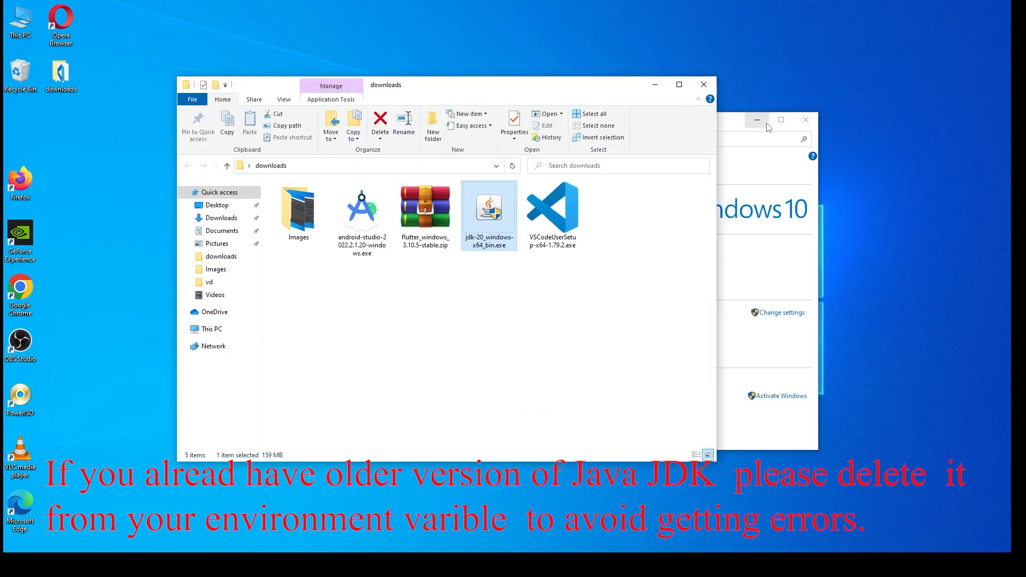
pyautogui.click(805, 121)
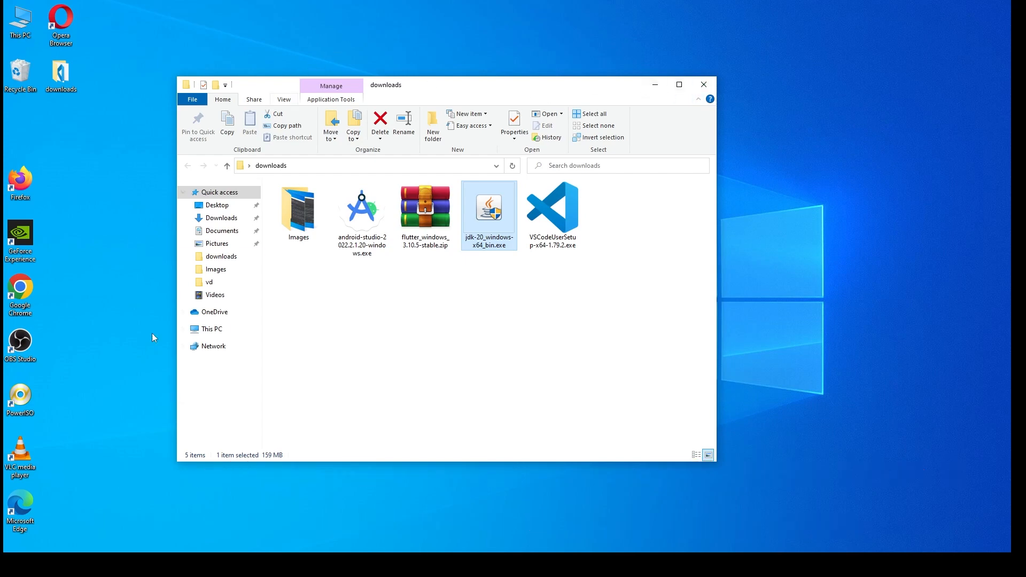
# Open Command Prompt and check the installed Java version with java -version
pyautogui.press('super')
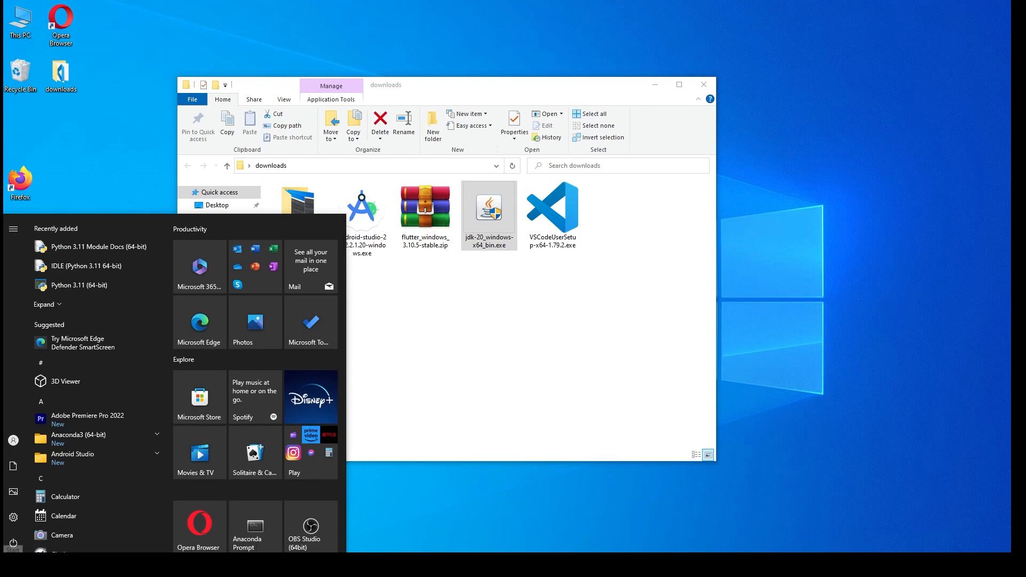
pyautogui.write('cm')
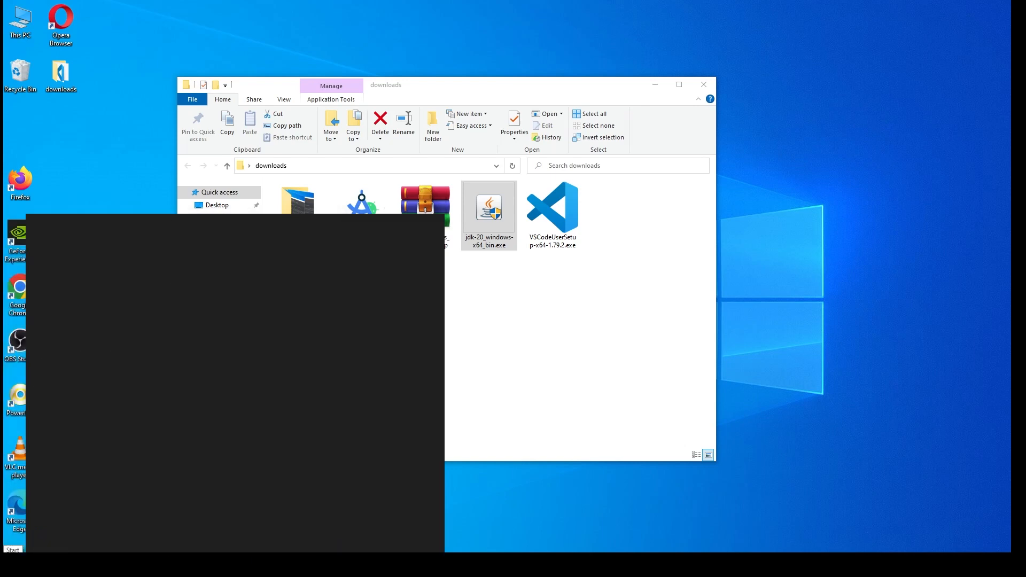
pyautogui.write('d')
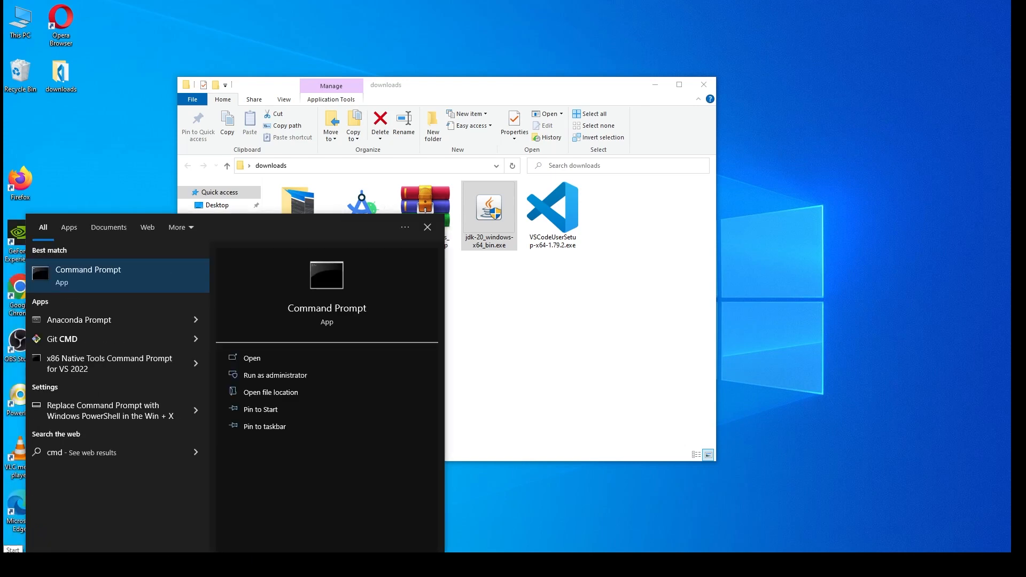
pyautogui.press('Return')
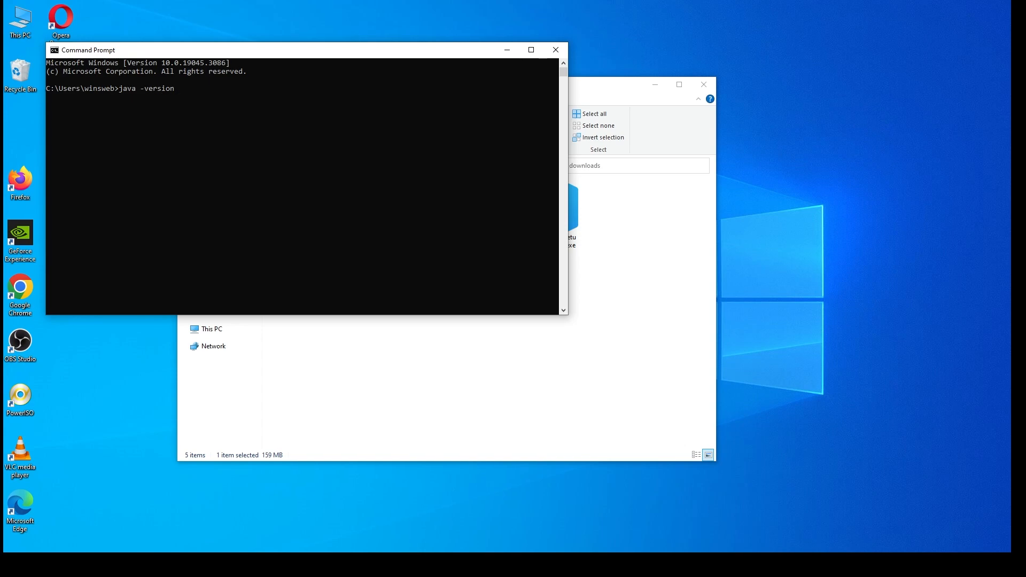
pyautogui.press('Return')
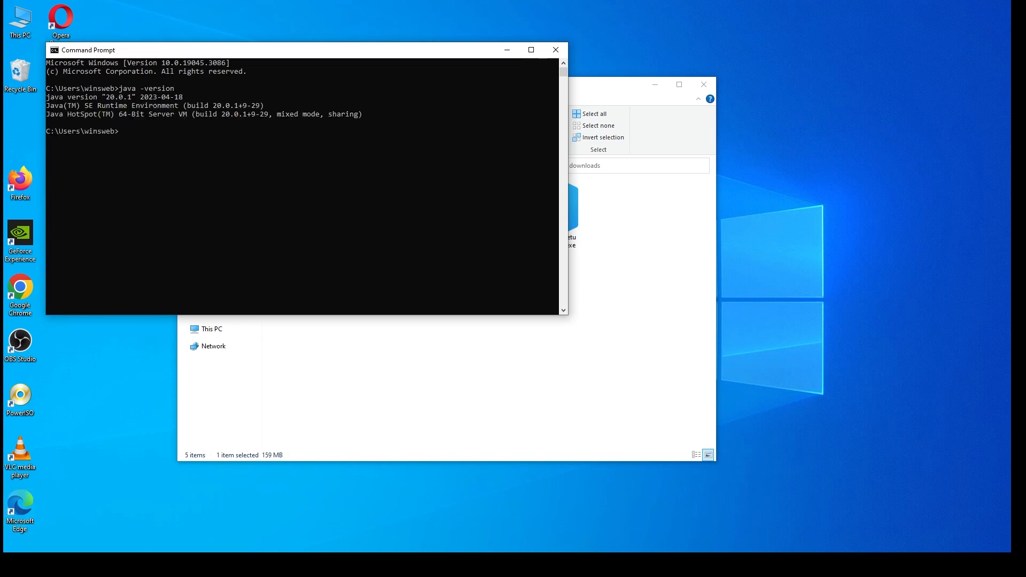
# Examine the lines of the Java version output and close Command Prompt
pyautogui.moveTo(191, 99); pyautogui.dragTo(49, 100)
pyautogui.click(146, 123)
pyautogui.moveTo(376, 119); pyautogui.dragTo(138, 90)
pyautogui.click(229, 141)
pyautogui.click(547, 52)
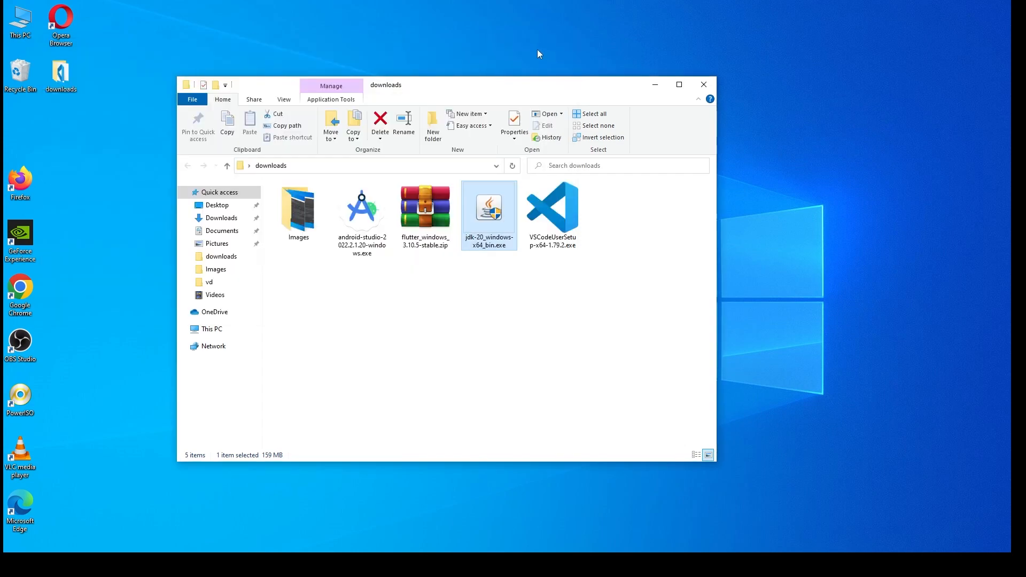
# Launch the installer android-studio-2022.2.1.20-windows.exe from the downloads folder and quit the setup at its Uninstall old version page
pyautogui.click(368, 227)
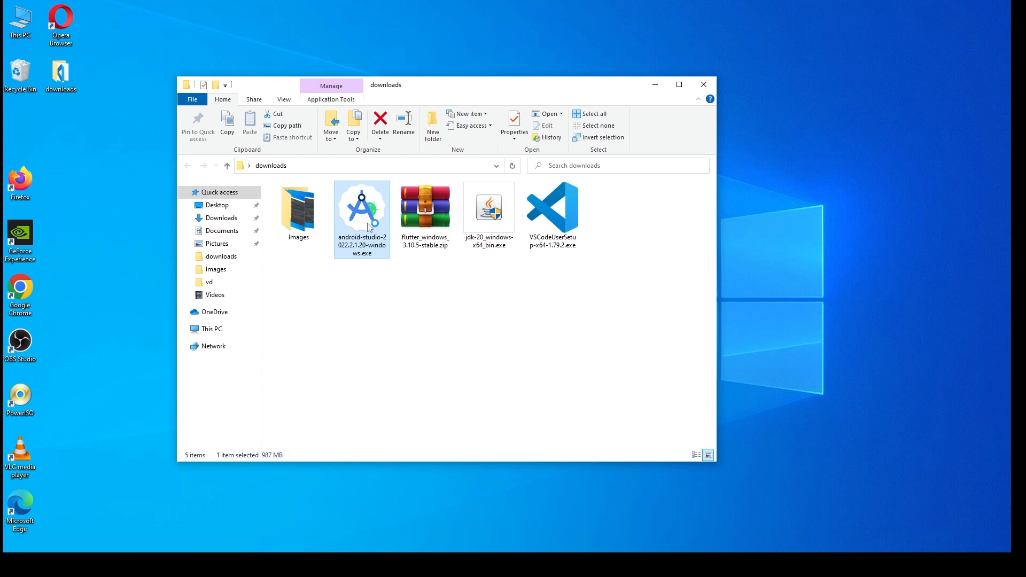
pyautogui.doubleClick(368, 227)
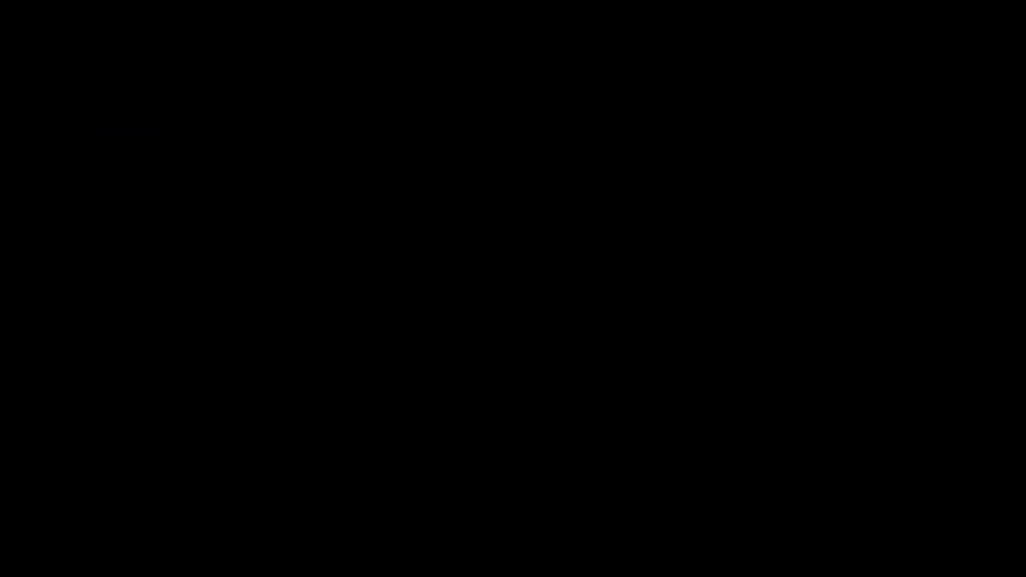
pyautogui.click(431, 348)
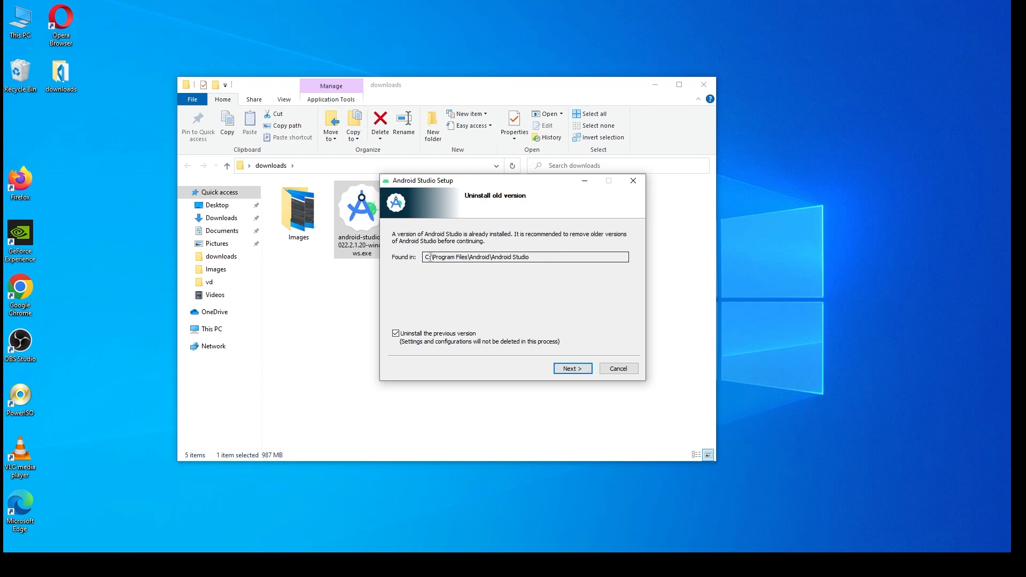
pyautogui.click(618, 369)
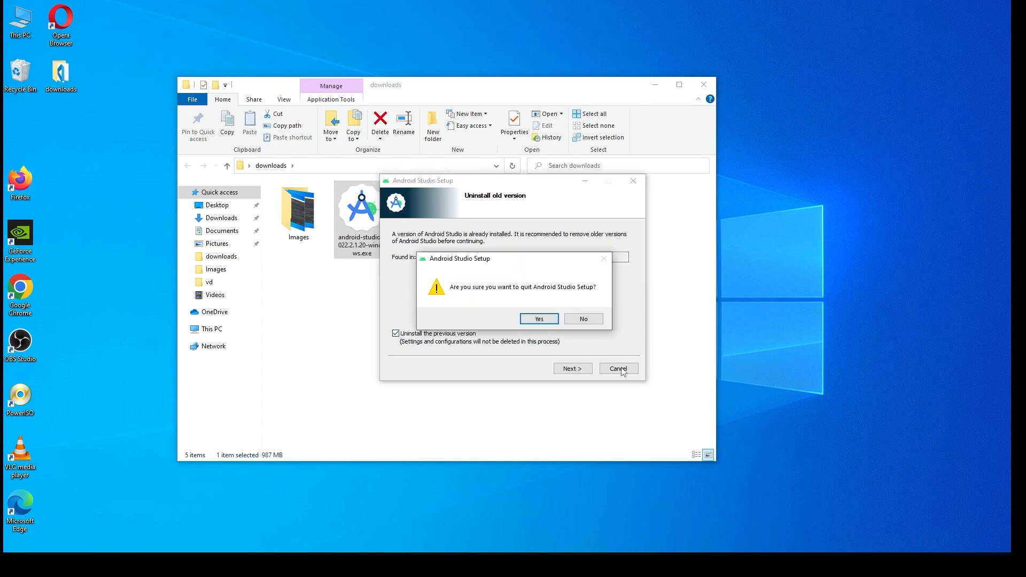
pyautogui.click(537, 319)
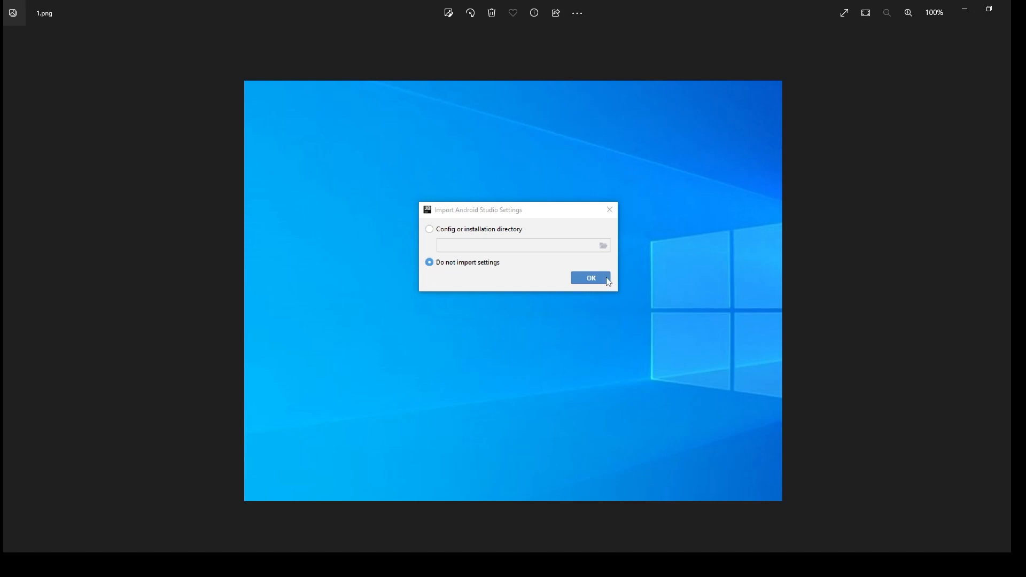
# Look through the Android Studio setup screenshots from the import settings to the license agreement, and put away the image viewer and downloads folder
pyautogui.click(1009, 295)
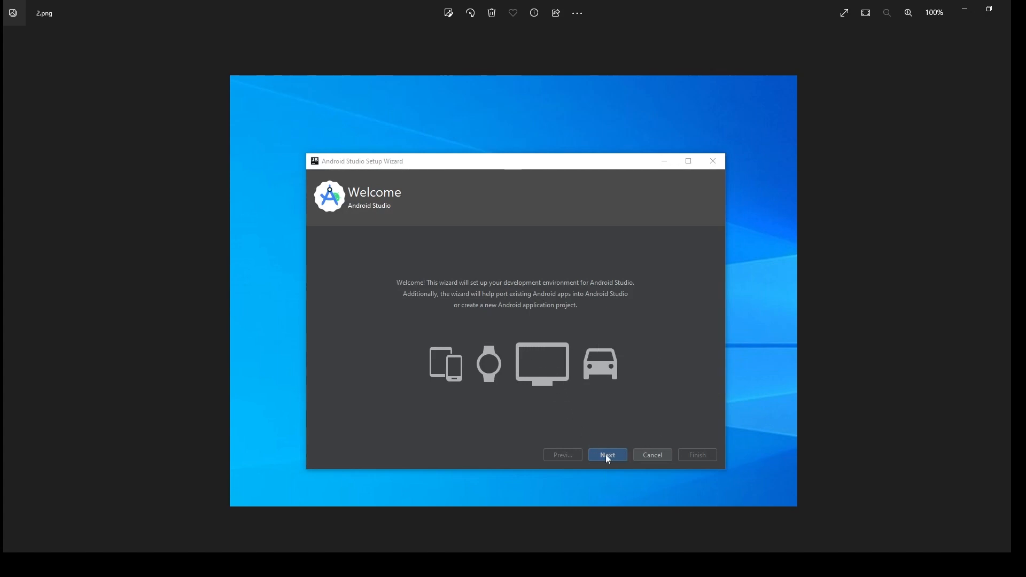
pyautogui.press('Right')
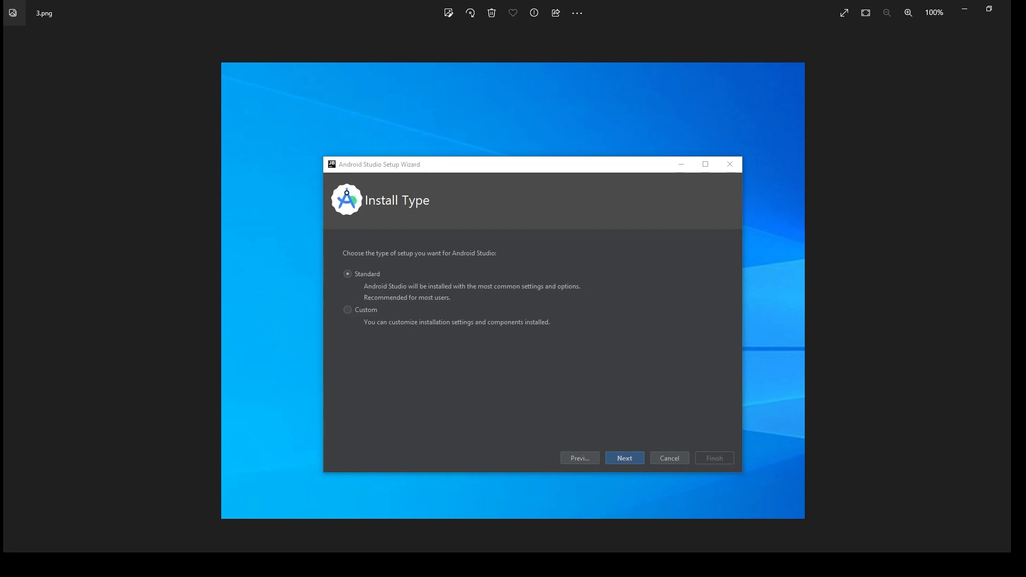
pyautogui.press('Right')
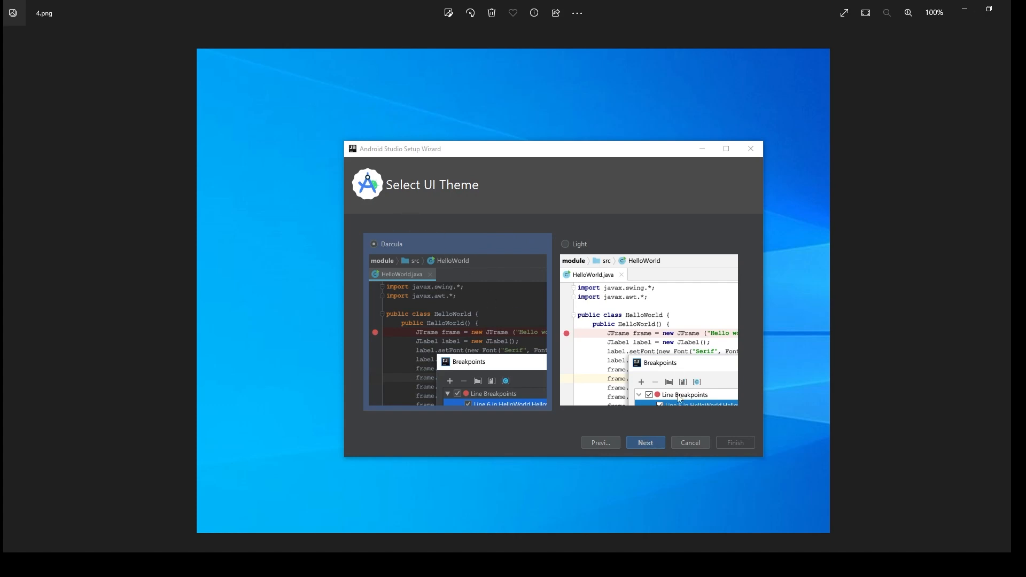
pyautogui.press('Right')
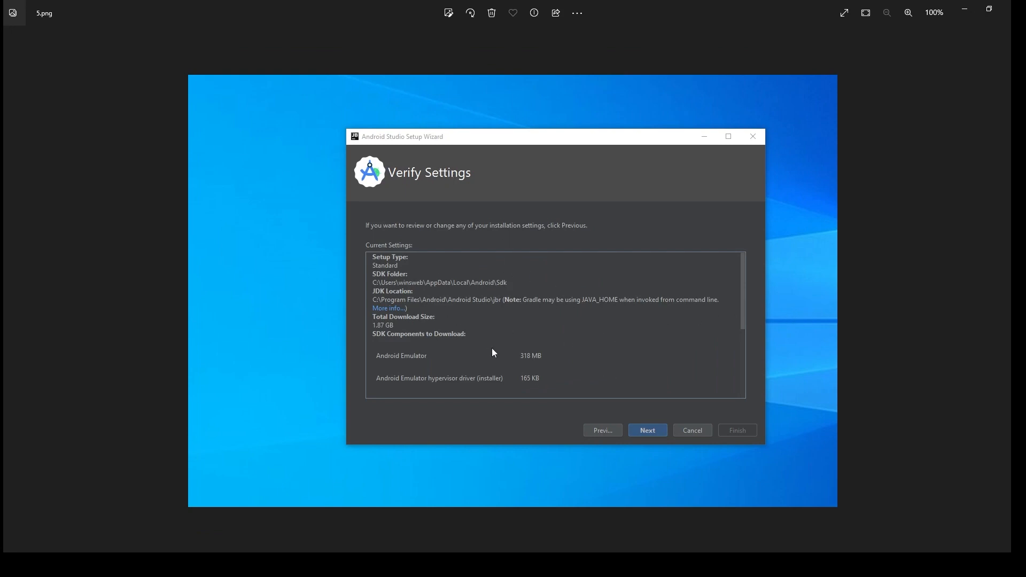
pyautogui.press('Right')
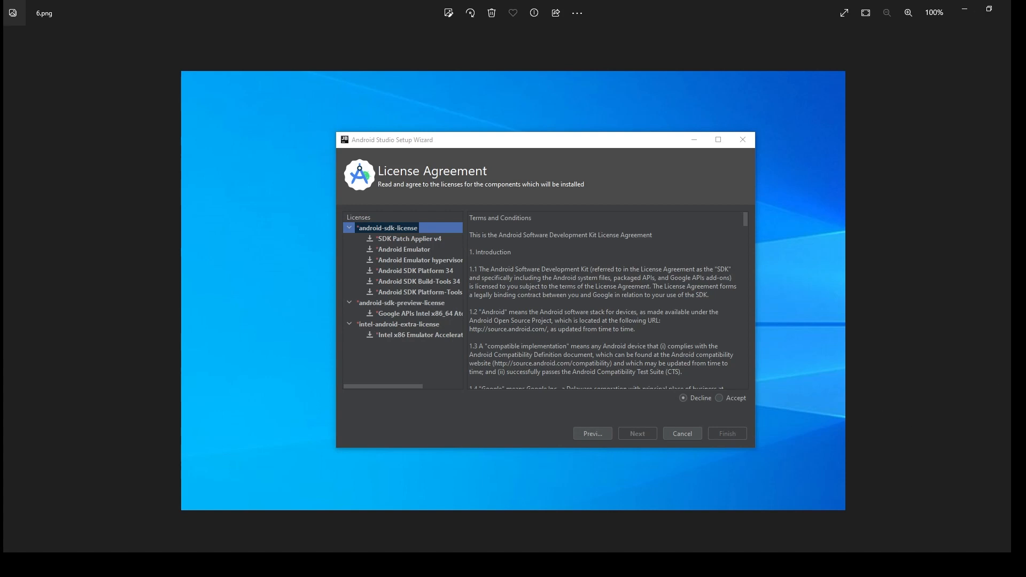
pyautogui.press('Right')
pyautogui.click(1006, 8)
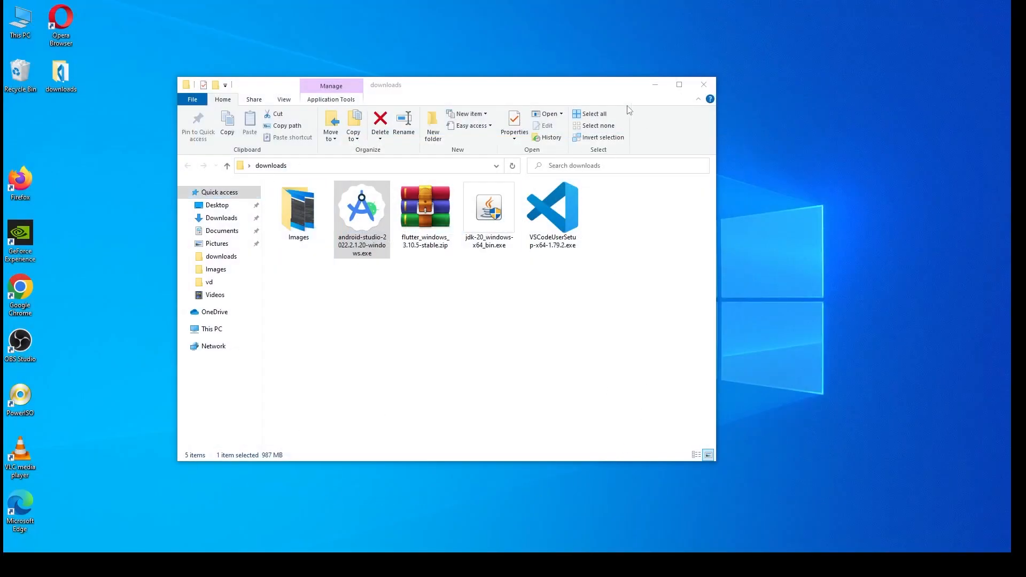
pyautogui.click(647, 86)
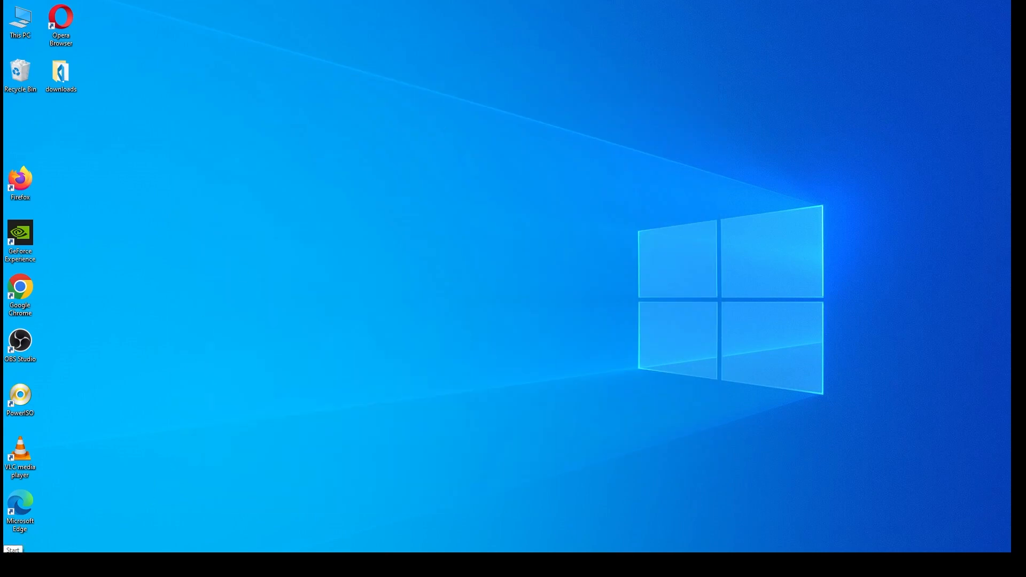
# Launch Android Studio and remove My Application from the recent projects list
pyautogui.click(13, 565)
pyautogui.scroll(-1, 257, 518)
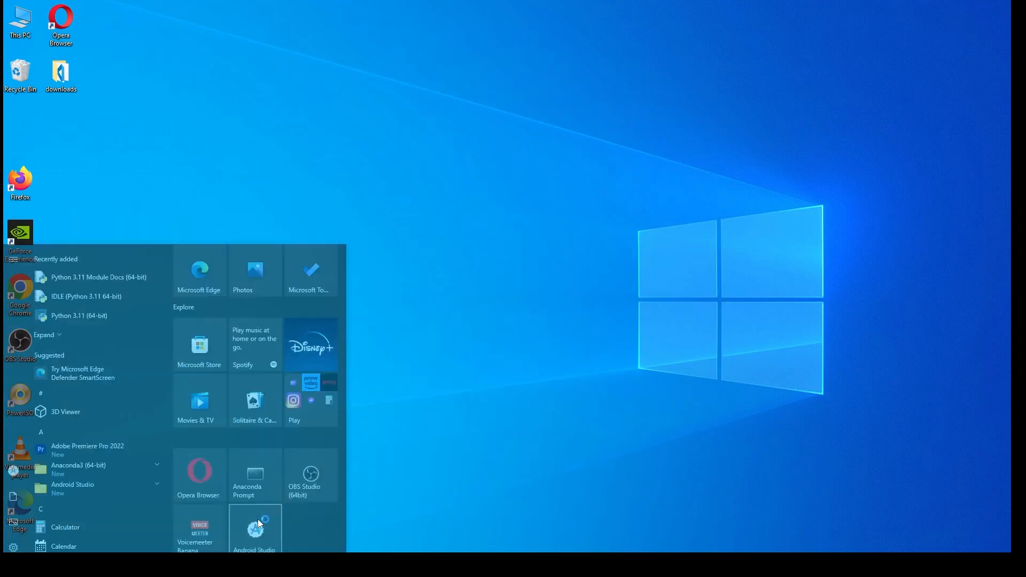
pyautogui.click(258, 518)
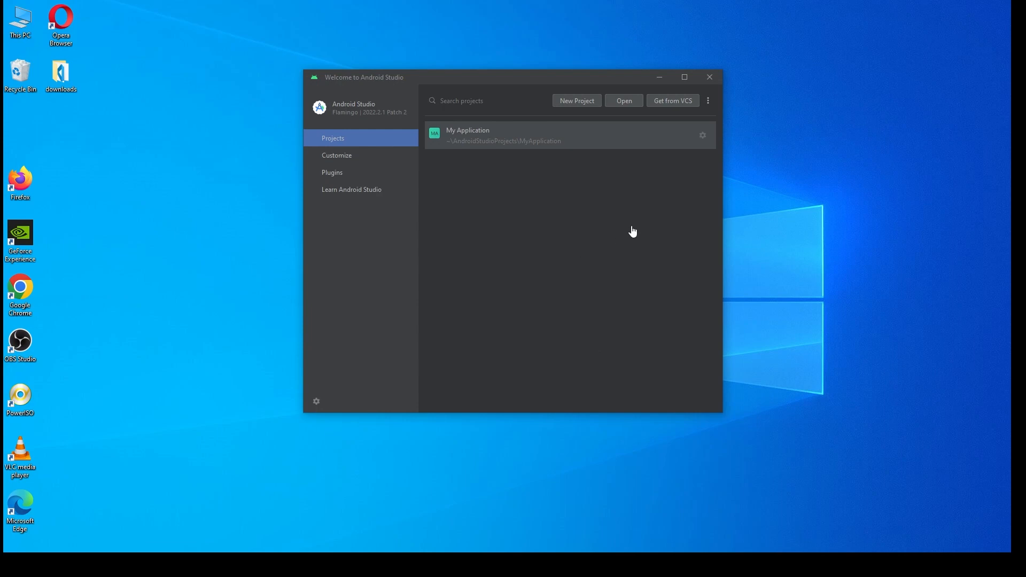
pyautogui.click(703, 136)
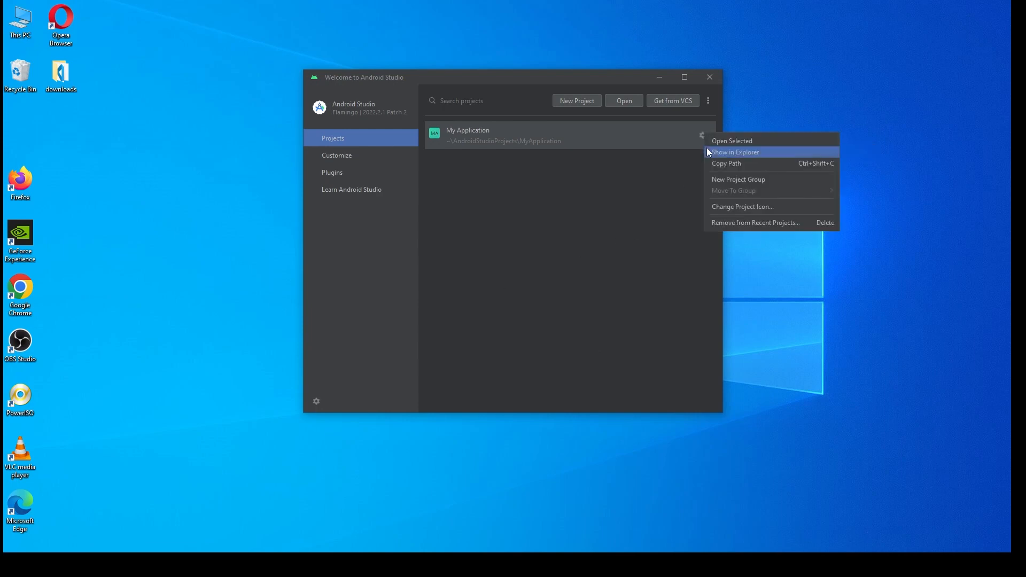
pyautogui.click(751, 223)
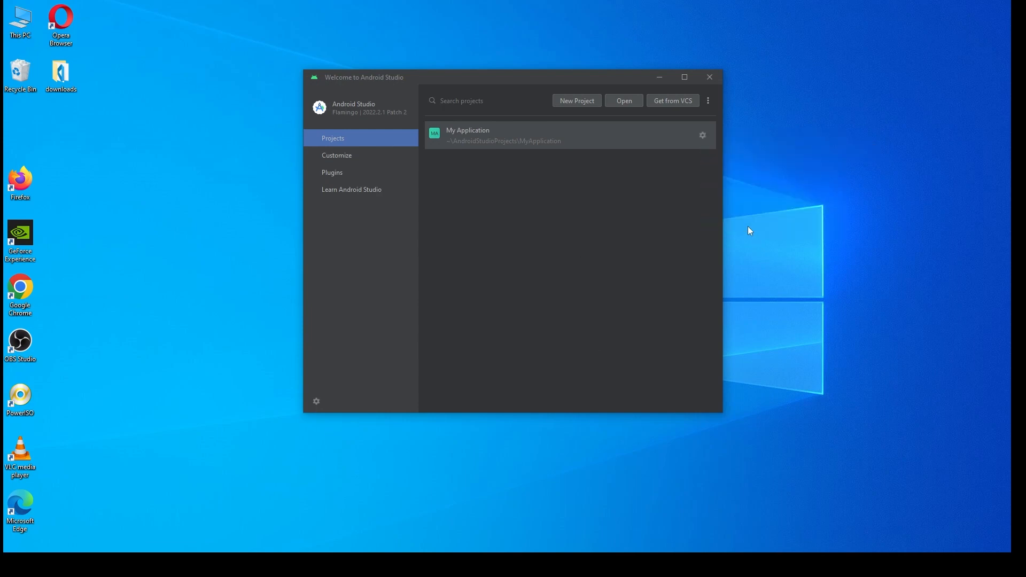
pyautogui.click(520, 261)
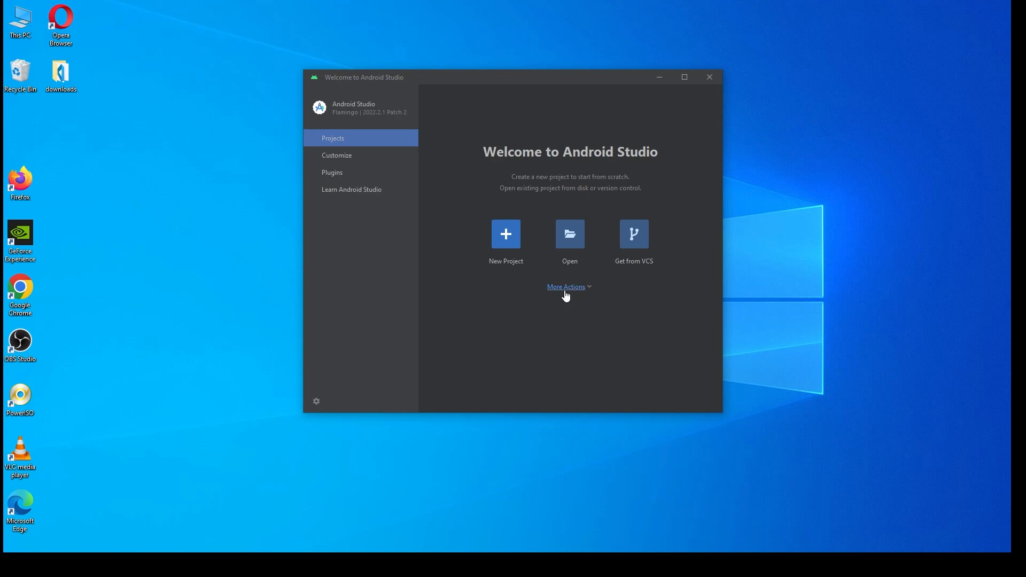
# Open the SDK Manager and examine the SDK platforms with package details, from Android API 34 down to Android 8.0 (Oreo)
pyautogui.click(566, 288)
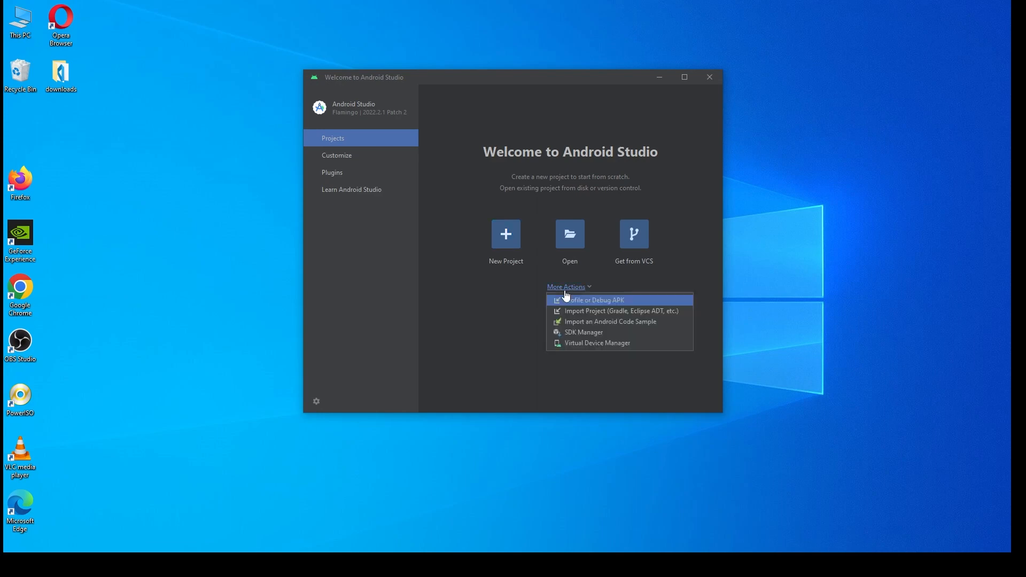
pyautogui.click(581, 334)
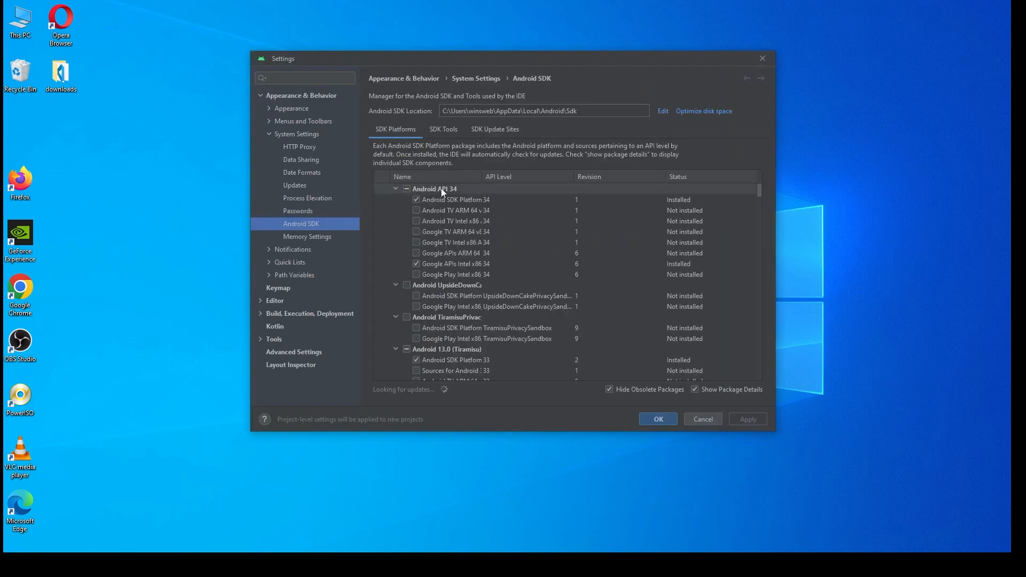
pyautogui.click(694, 389)
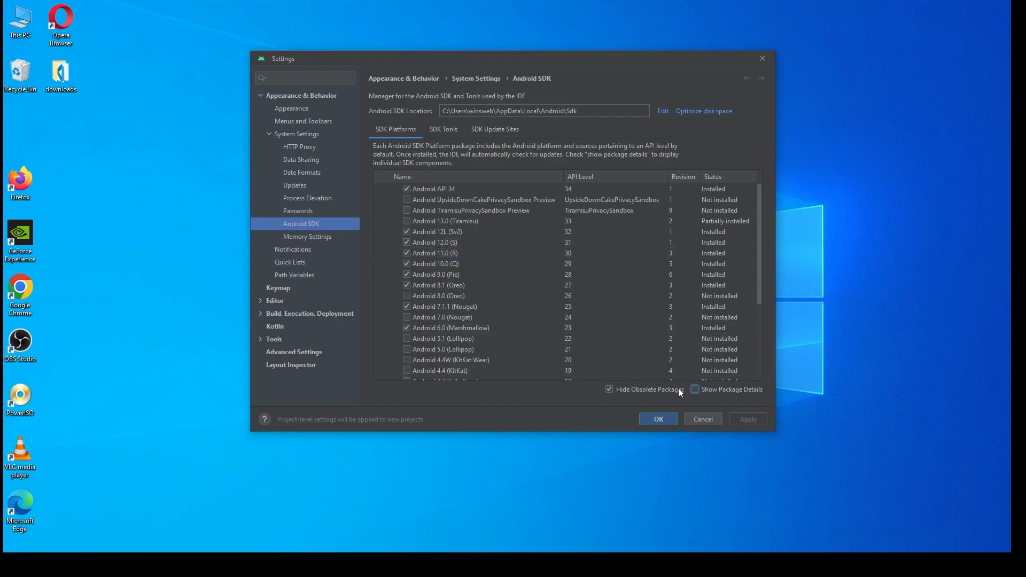
pyautogui.click(694, 389)
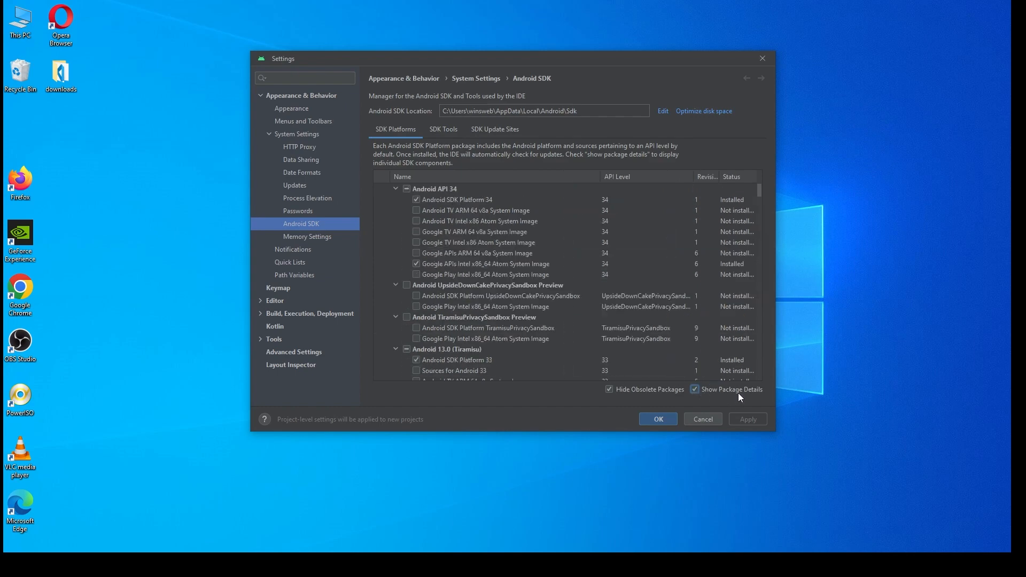
pyautogui.scroll(-5, 427, 289)
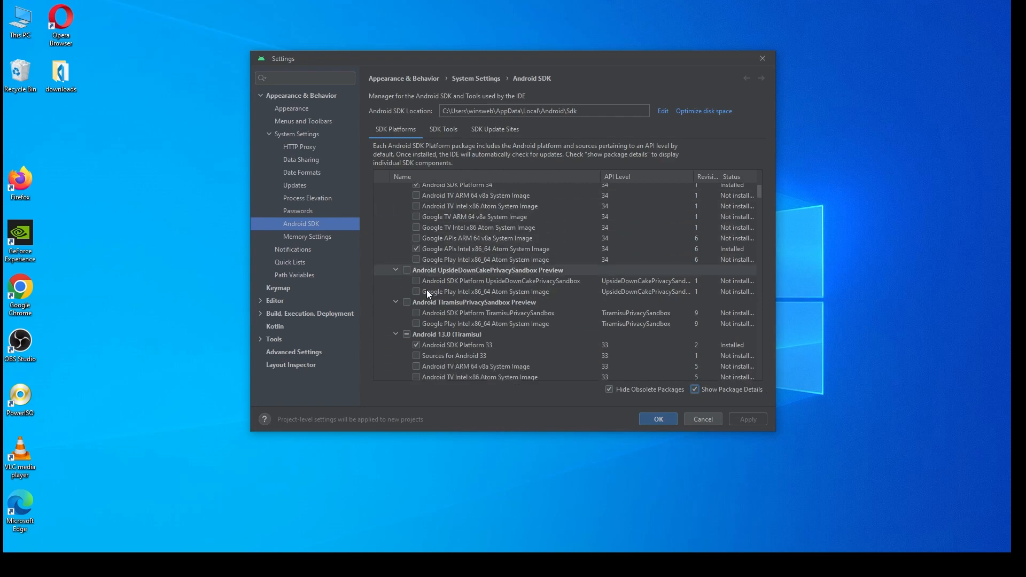
pyautogui.scroll(-1, 432, 299)
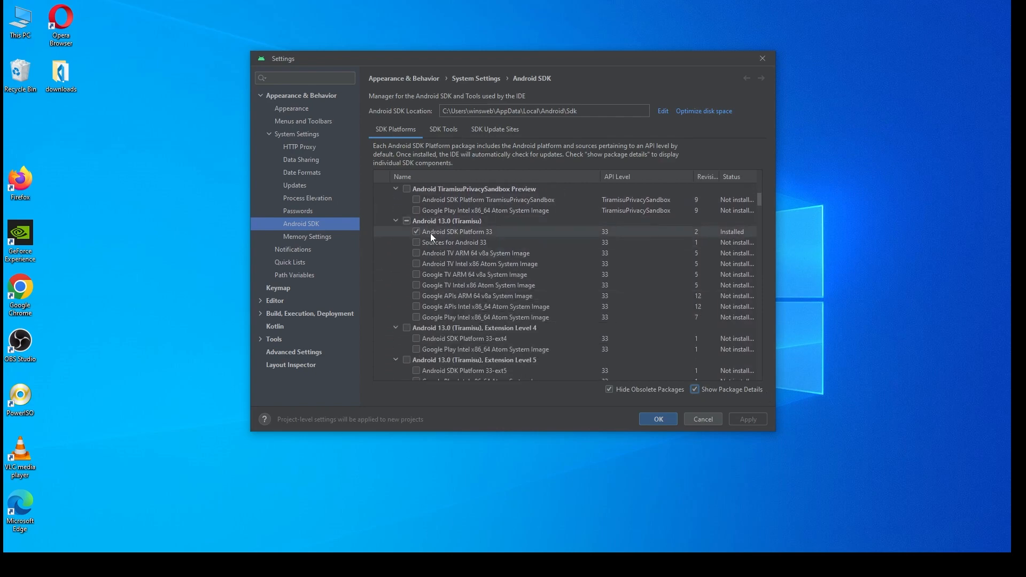
pyautogui.scroll(-4, 447, 297)
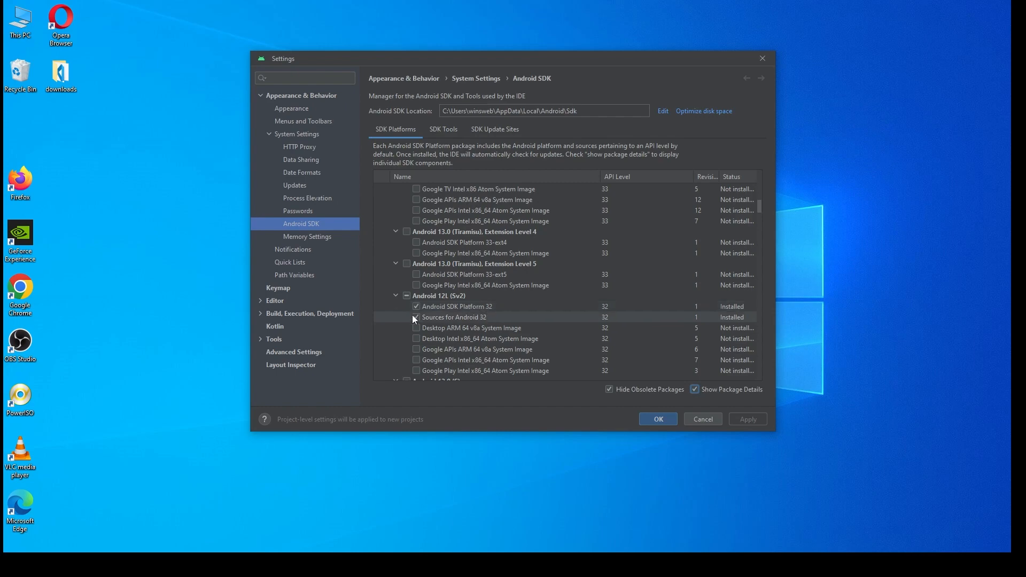
pyautogui.scroll(-3, 479, 318)
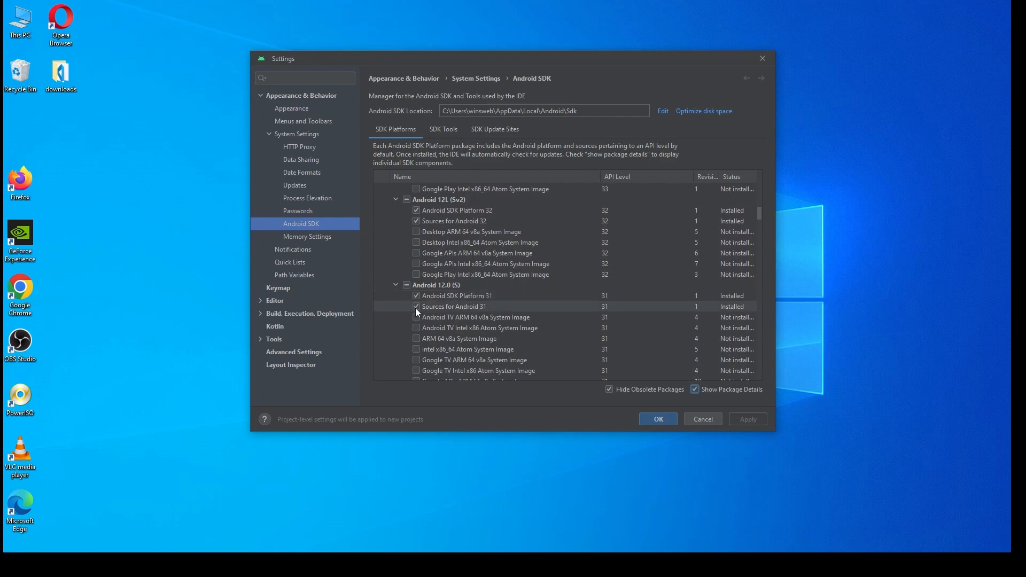
pyautogui.scroll(-6, 466, 307)
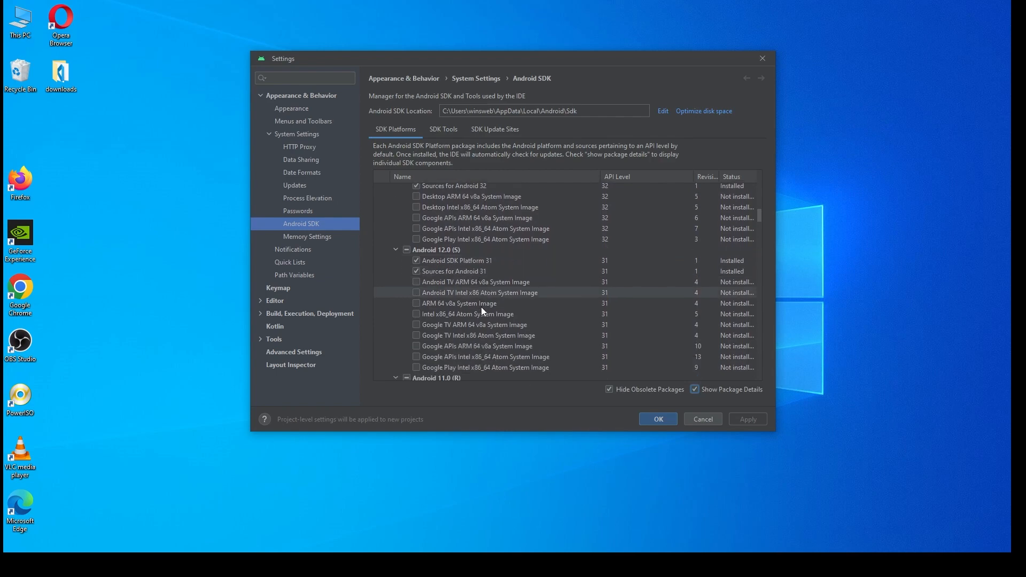
pyautogui.scroll(-7, 449, 270)
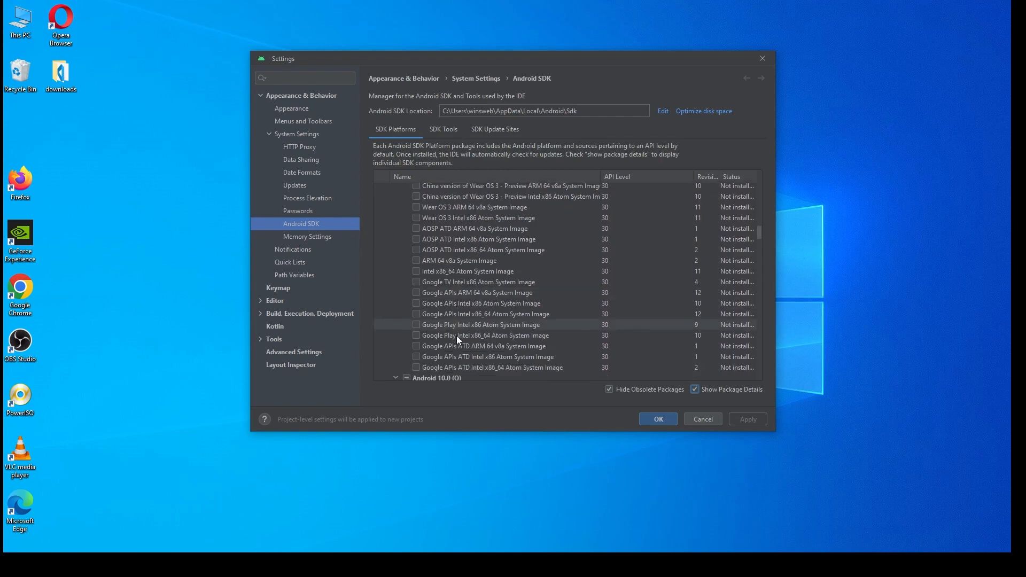
pyautogui.scroll(-3, 448, 269)
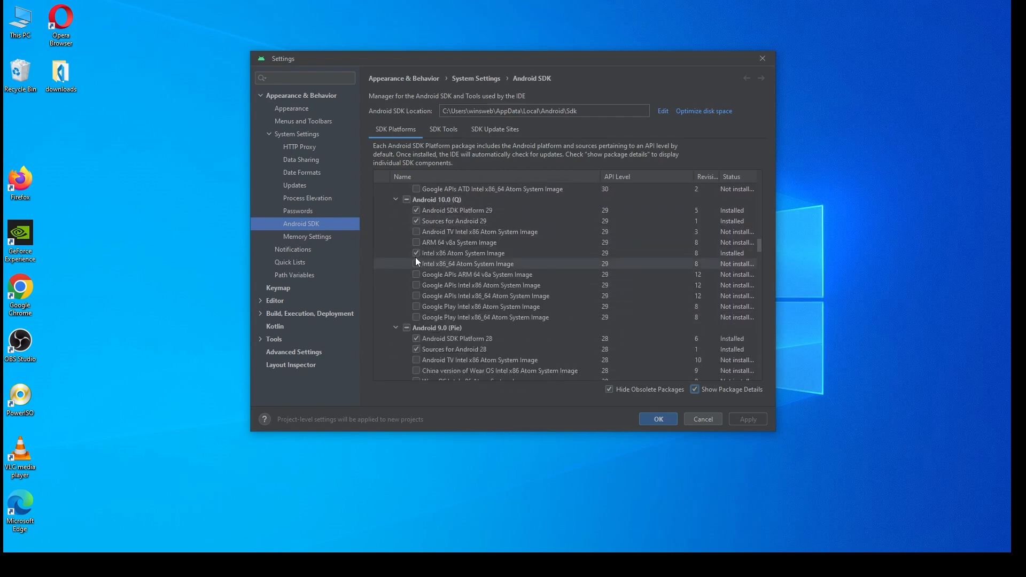
pyautogui.scroll(-6, 433, 276)
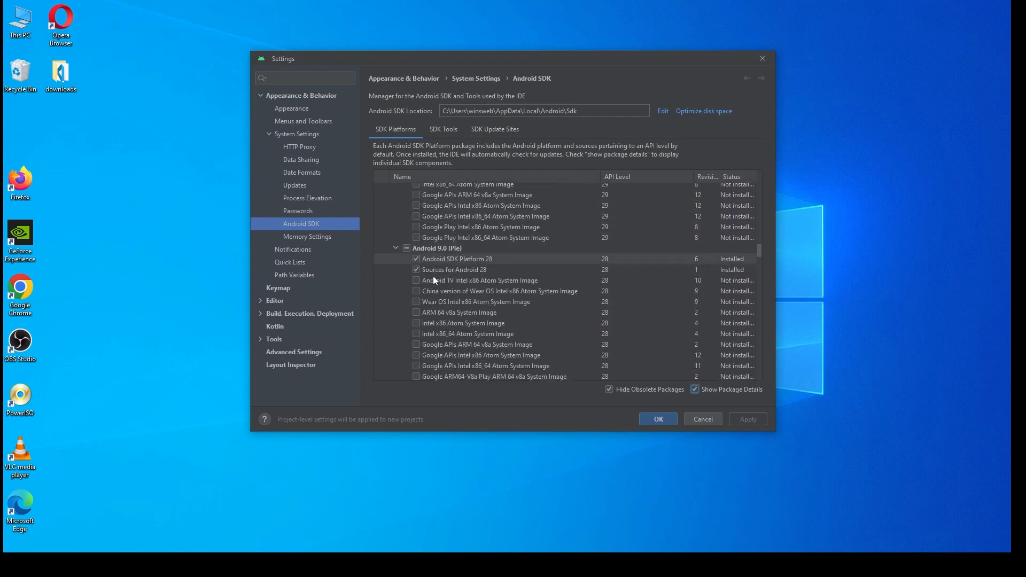
pyautogui.scroll(-2, 479, 317)
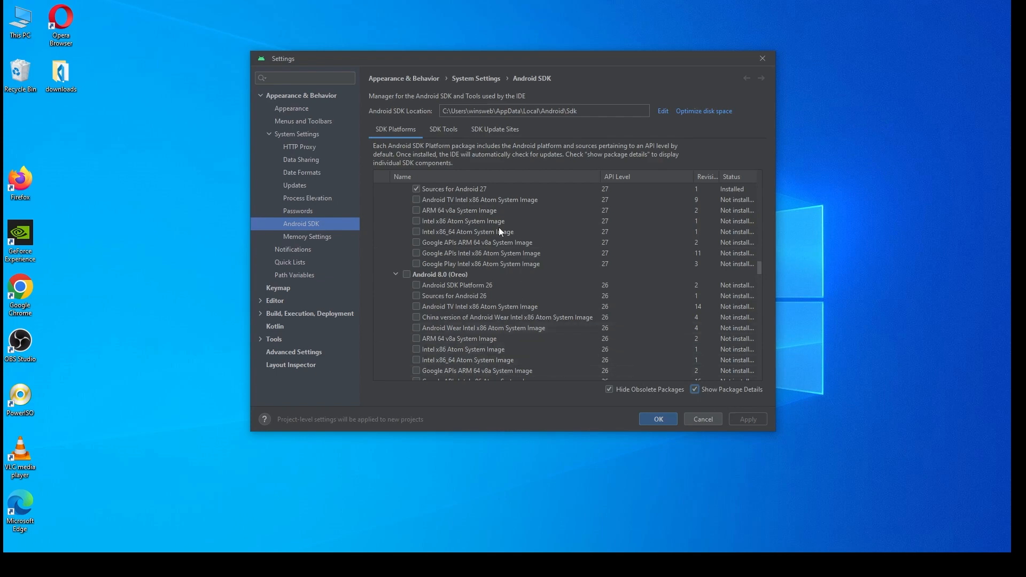
# Examine the SDK tools with and without package details, including Build-Tools, NDK, Command-line Tools and CMake, and close the settings with OK
pyautogui.click(450, 129)
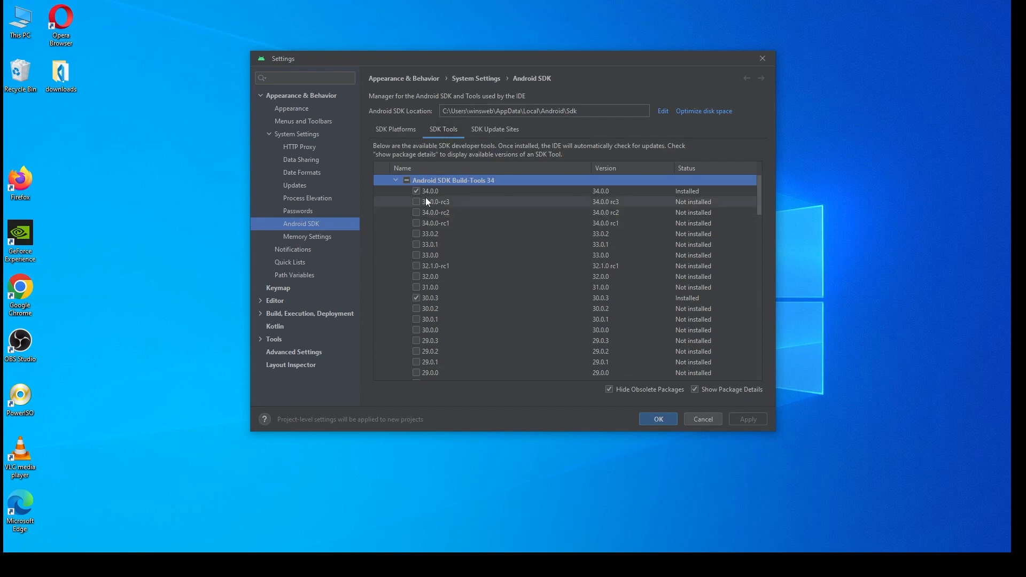
pyautogui.click(694, 390)
pyautogui.click(695, 391)
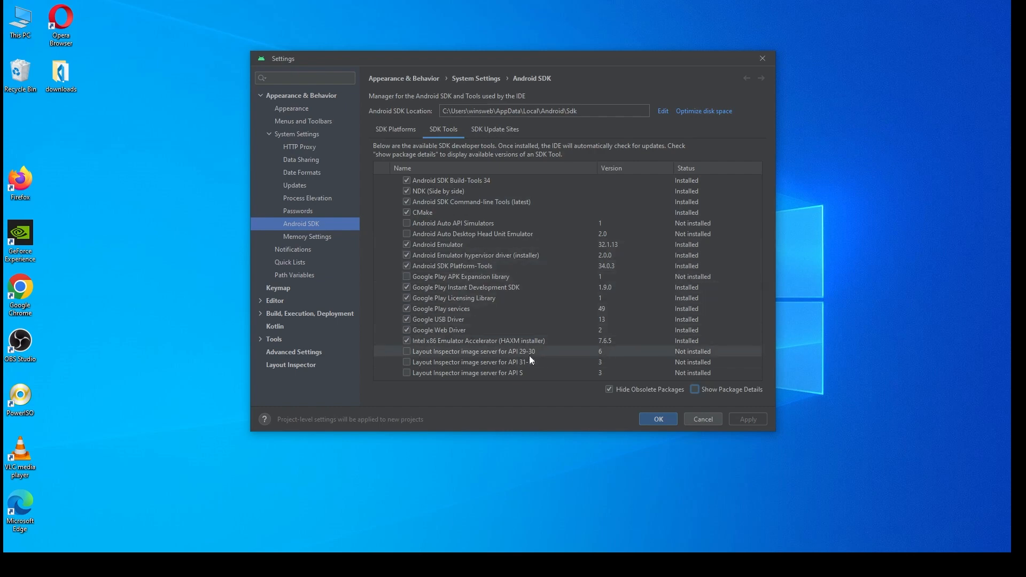
pyautogui.click(695, 389)
pyautogui.scroll(-3, 439, 207)
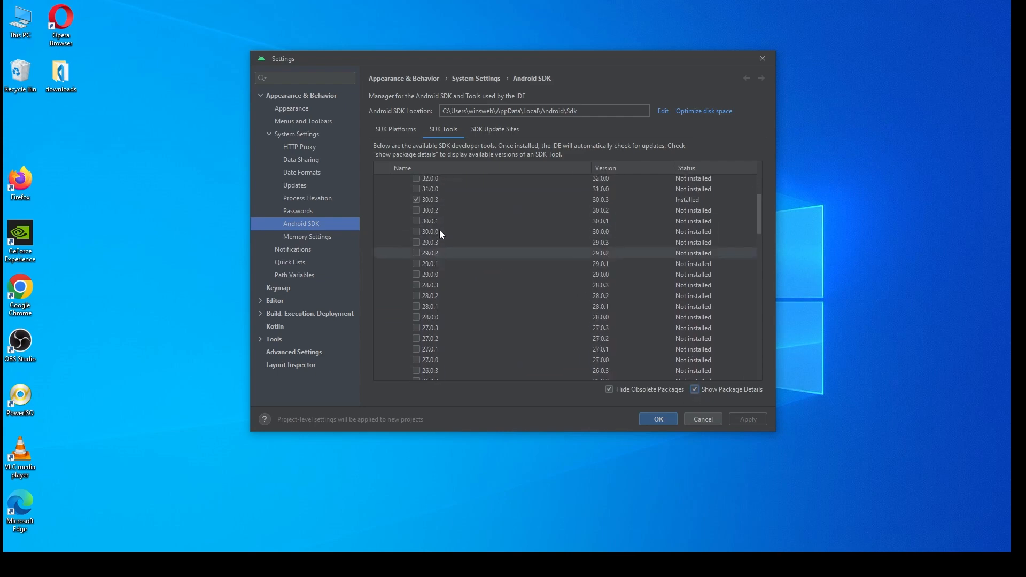
pyautogui.scroll(3, 439, 229)
pyautogui.scroll(-10, 432, 203)
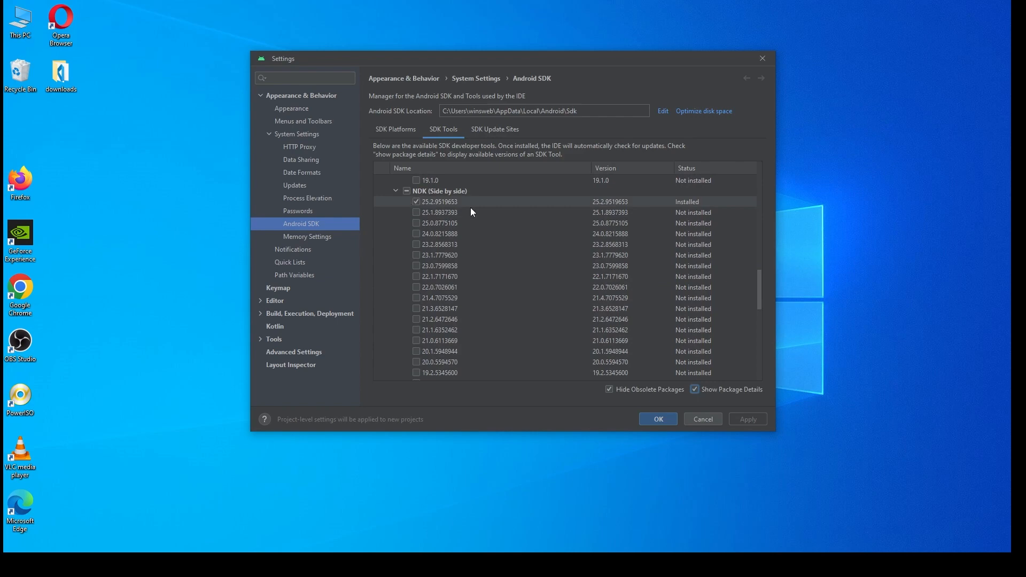
pyautogui.scroll(-5, 513, 217)
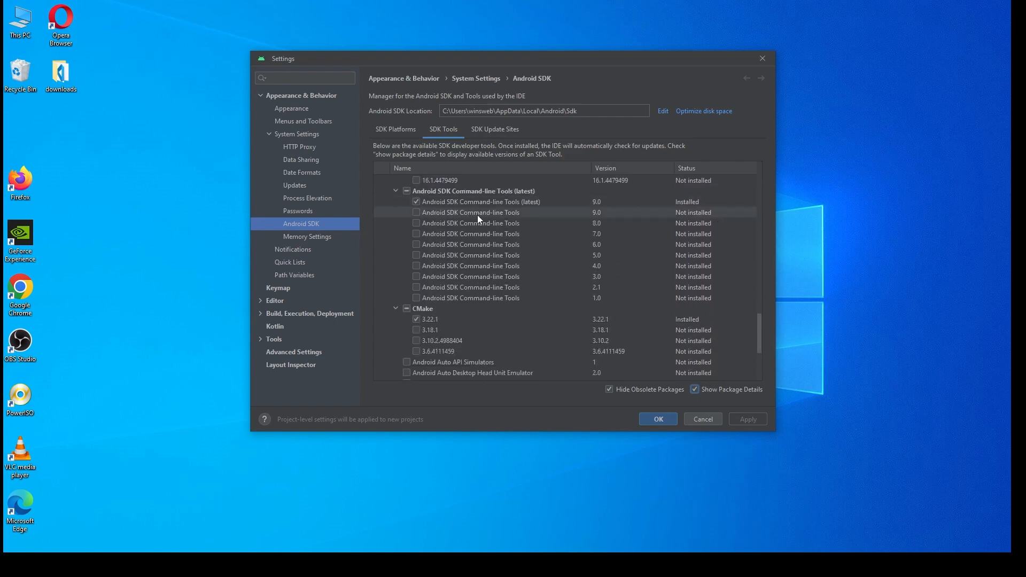
pyautogui.scroll(-4, 481, 217)
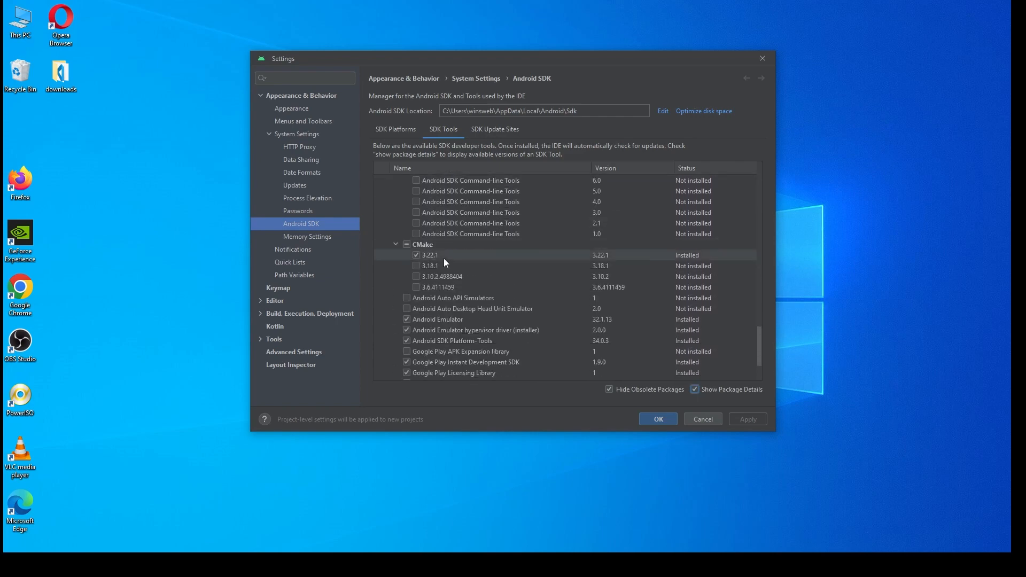
pyautogui.scroll(-3, 446, 259)
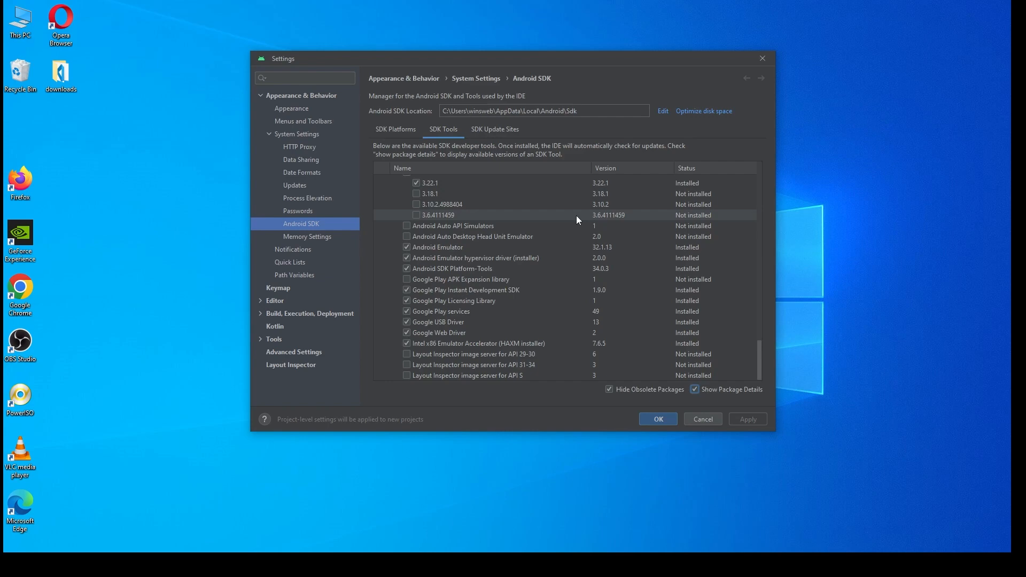
pyautogui.click(653, 424)
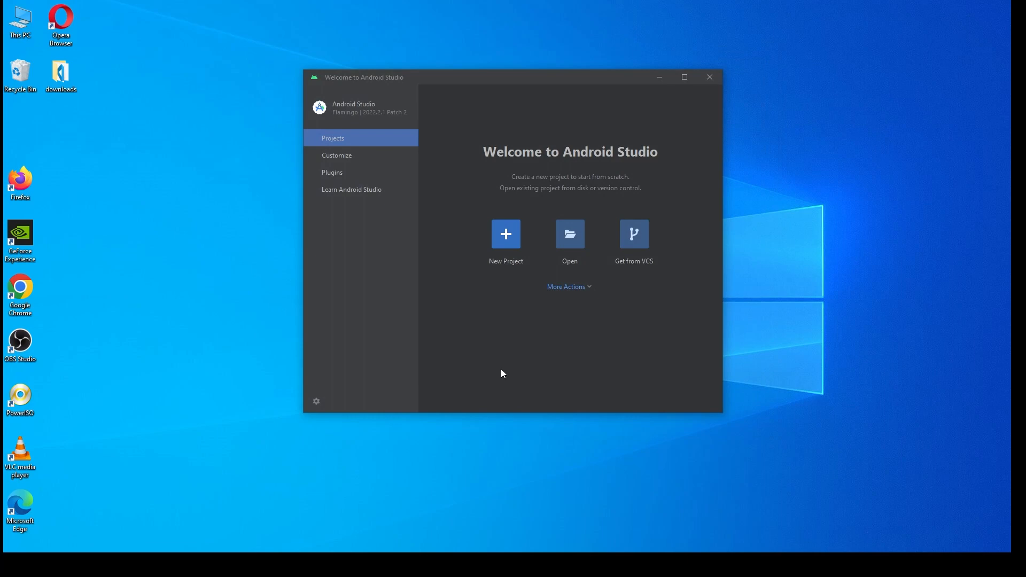
# Create a new Empty Activity project named My Application2 with minimum SDK API 24: Android 7.0 (Nougat)
pyautogui.click(508, 237)
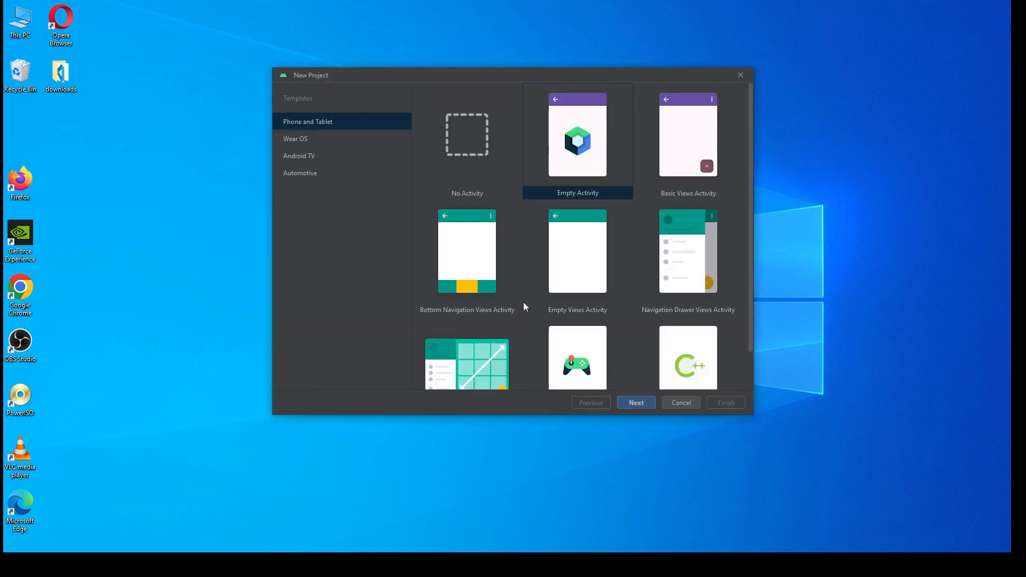
pyautogui.click(590, 138)
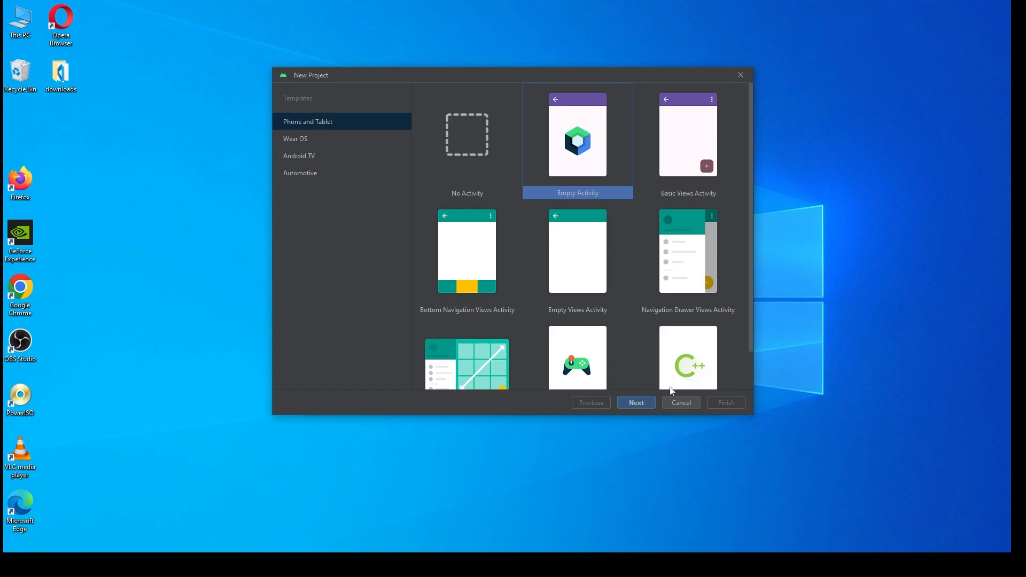
pyautogui.click(643, 401)
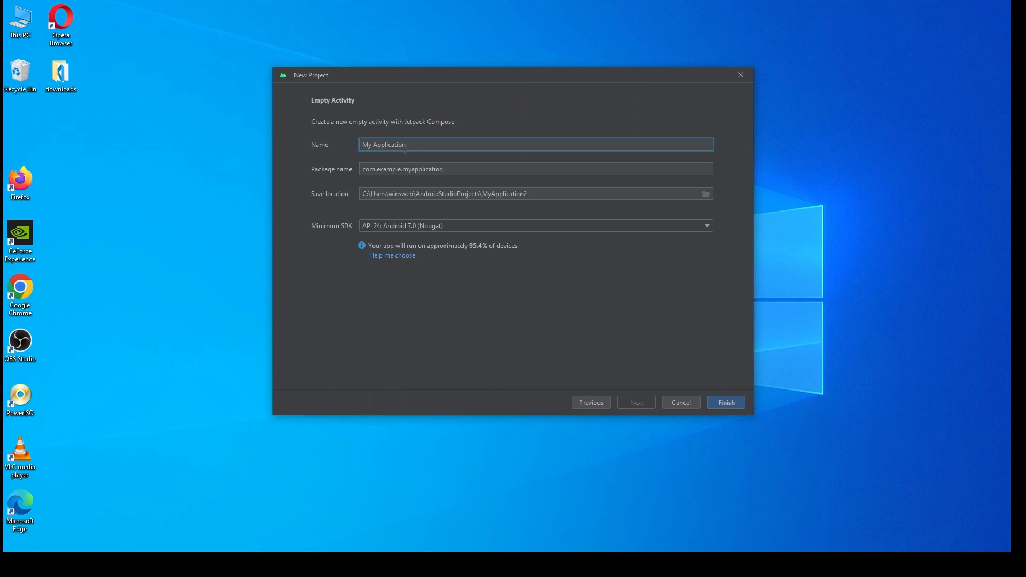
pyautogui.write('2')
pyautogui.click(732, 407)
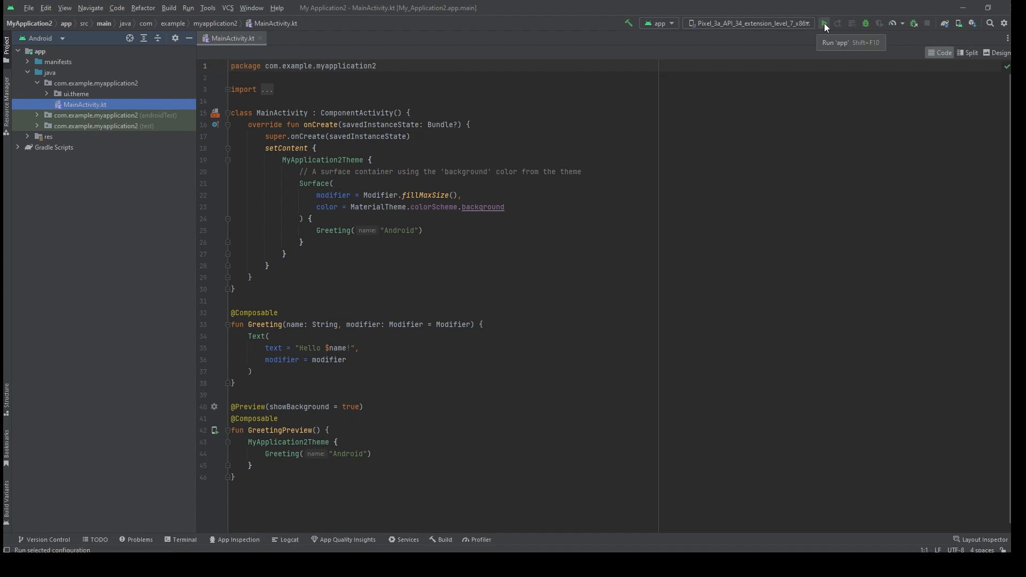
# Run the app on the Pixel_3a_API_34_extension_level_7_x86_64 emulator, hide the run output and enlarge the running device view
pyautogui.click(824, 23)
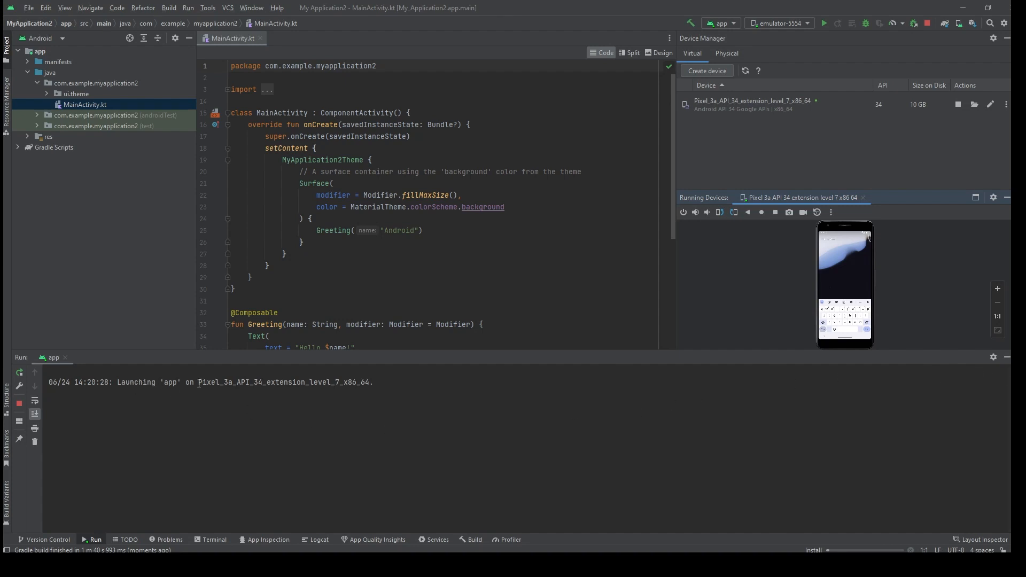
pyautogui.click(199, 382)
pyautogui.moveTo(199, 383); pyautogui.dragTo(439, 385)
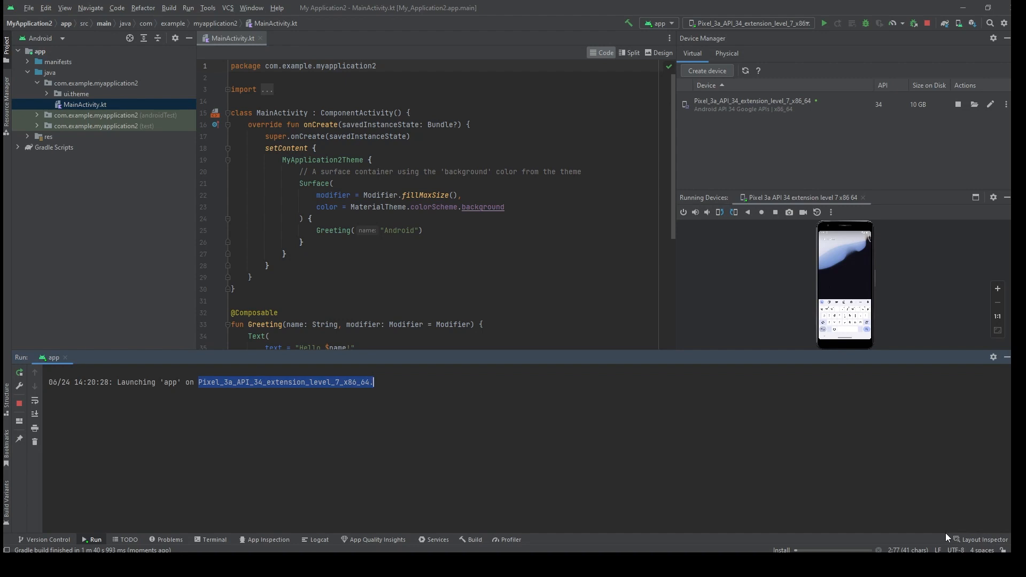
pyautogui.click(1007, 357)
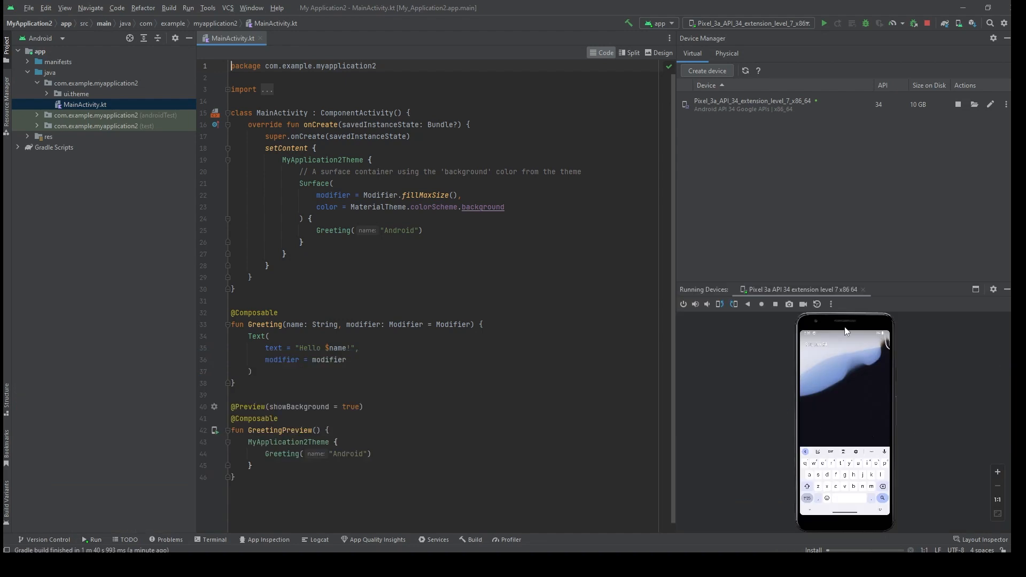
pyautogui.moveTo(877, 282); pyautogui.dragTo(865, 127)
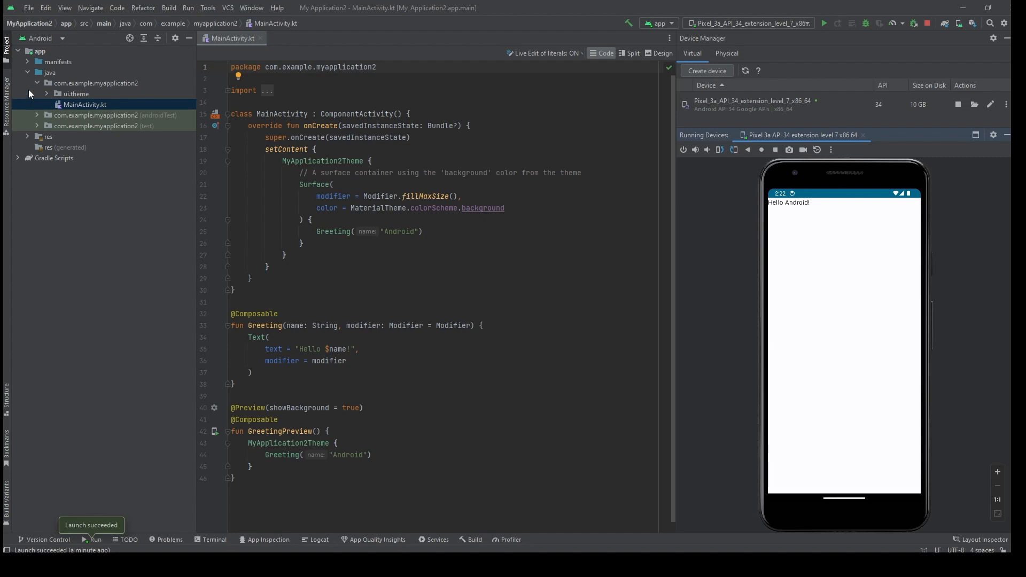
# Close the My Application2 project, terminating the running app process, and exit Android Studio
pyautogui.click(29, 8)
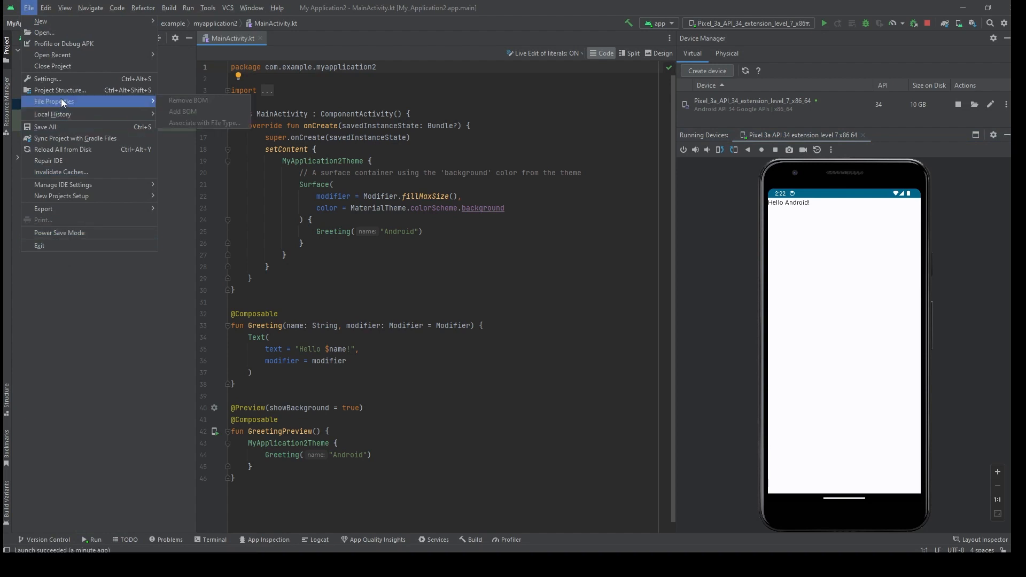
pyautogui.click(54, 66)
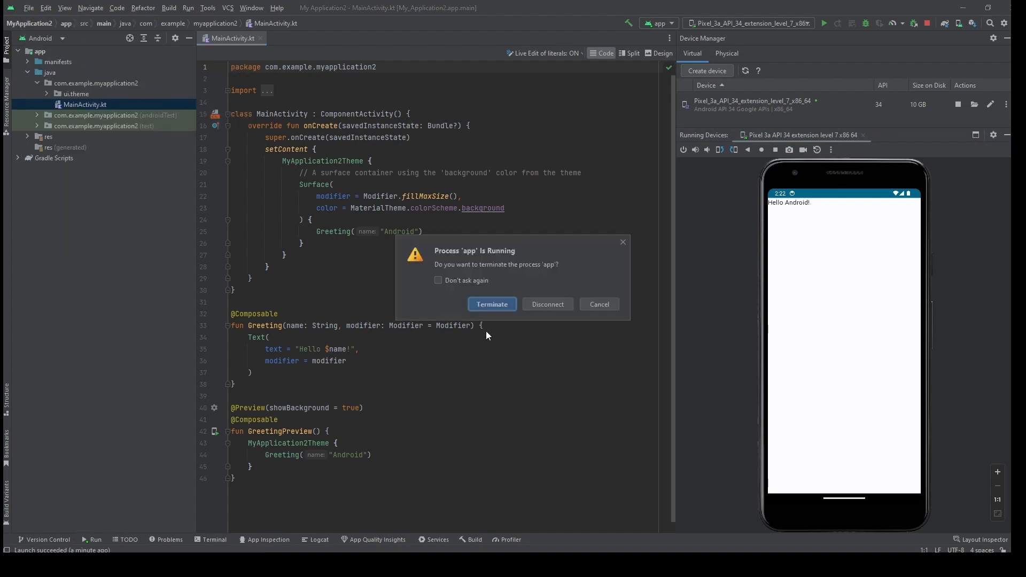
pyautogui.click(497, 307)
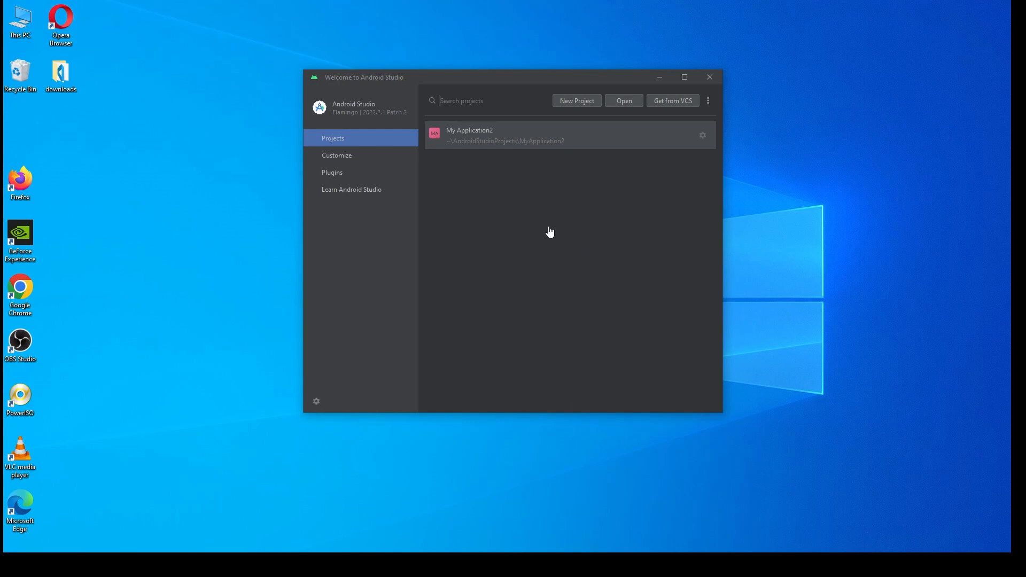
pyautogui.click(711, 78)
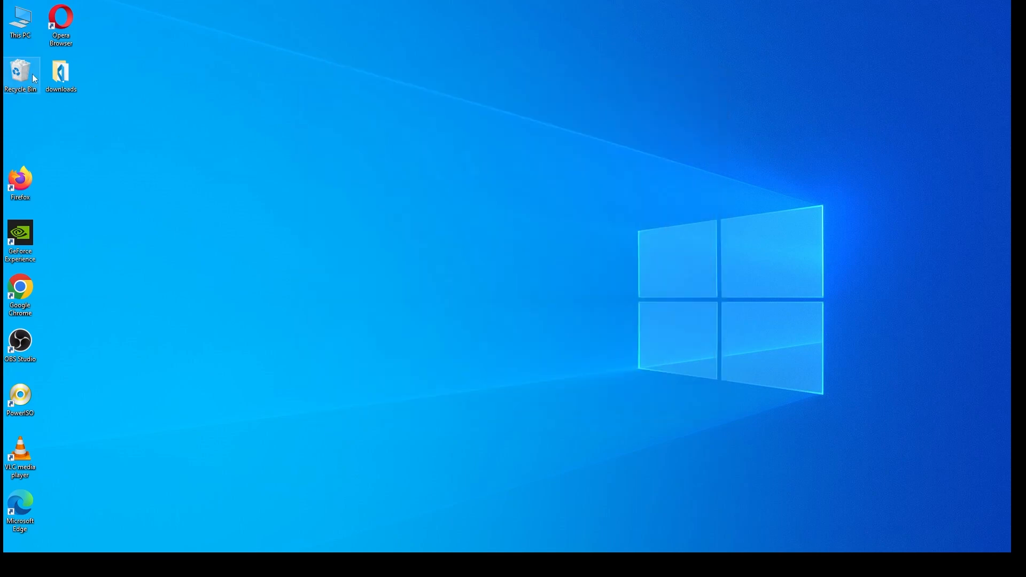
# Install Visual Studio Code with default options from VSCodeUserSetup-x64-1.79.2.exe in the desktop downloads folder, accepting the license, and launch it maximized
pyautogui.doubleClick(67, 74)
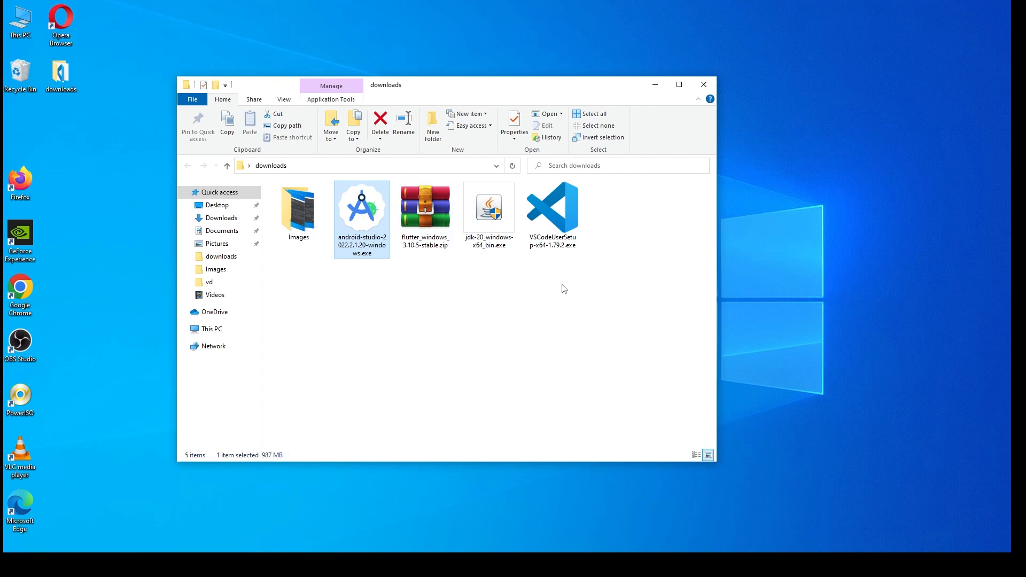
pyautogui.doubleClick(562, 231)
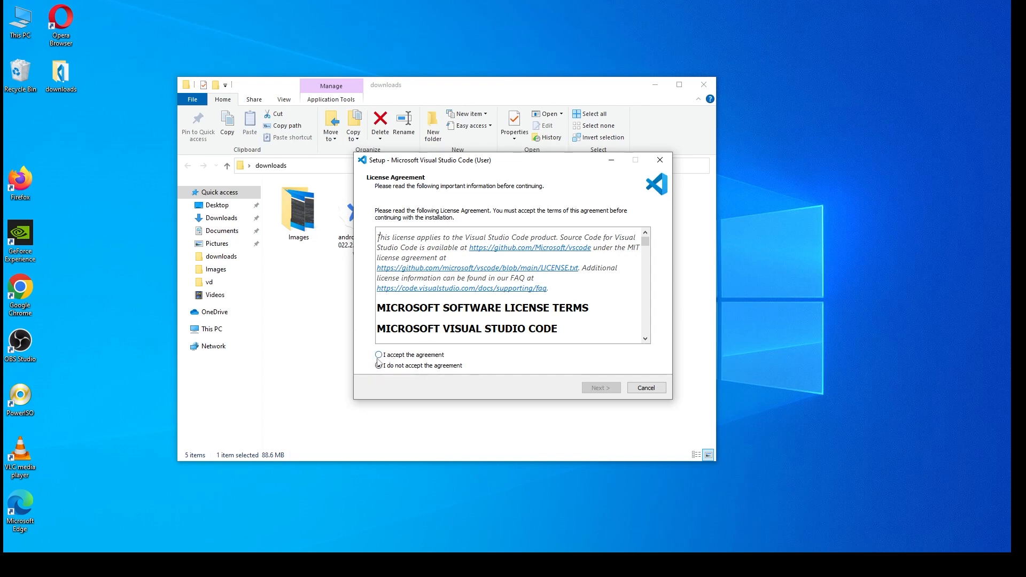
pyautogui.click(379, 355)
pyautogui.click(598, 392)
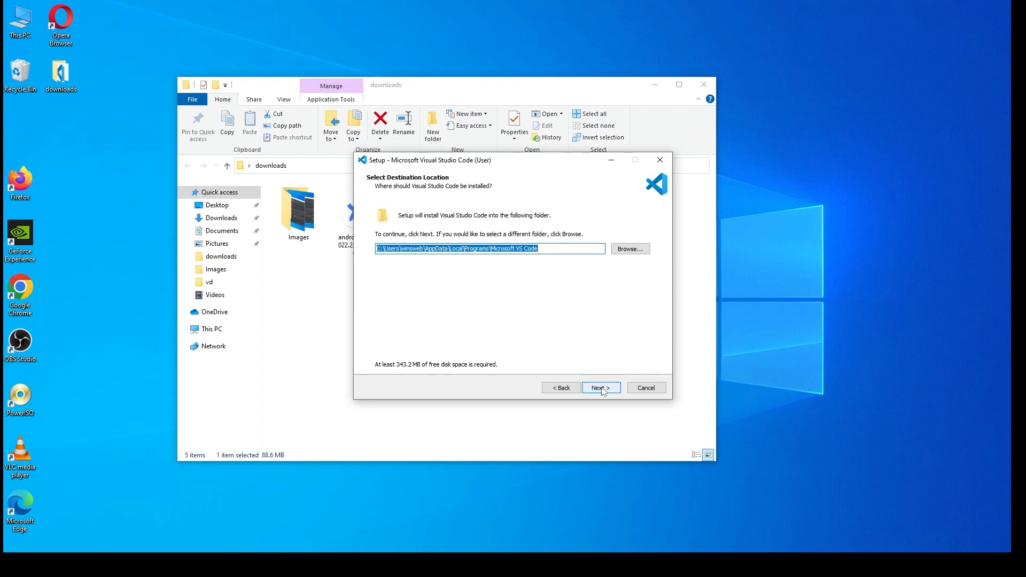
pyautogui.click(600, 388)
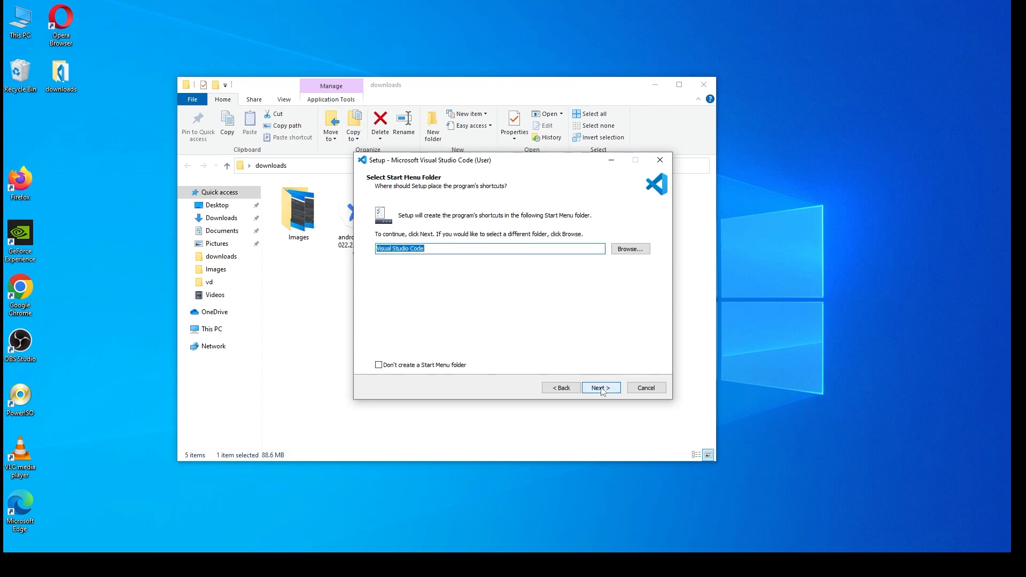
pyautogui.click(601, 388)
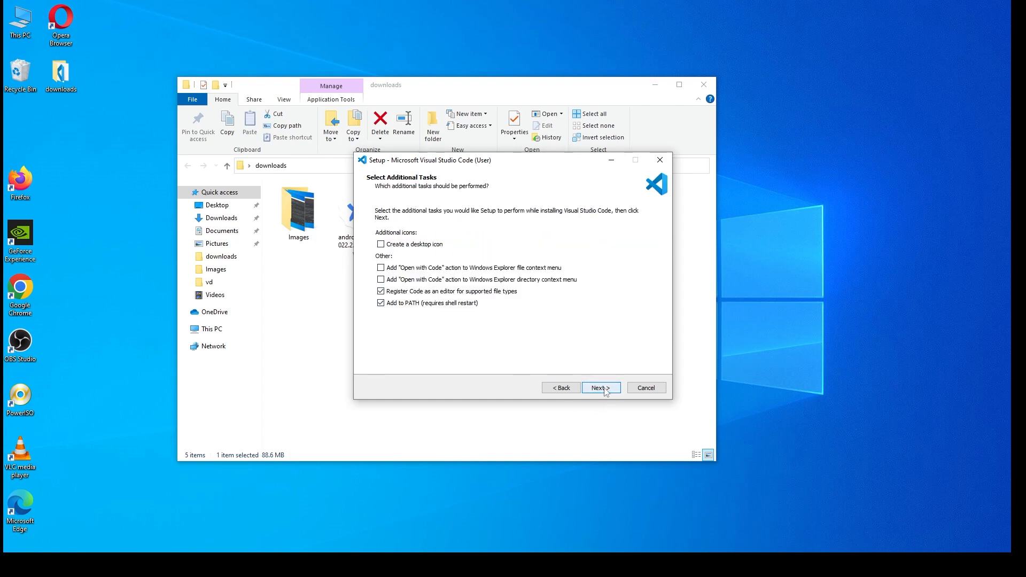
pyautogui.click(600, 388)
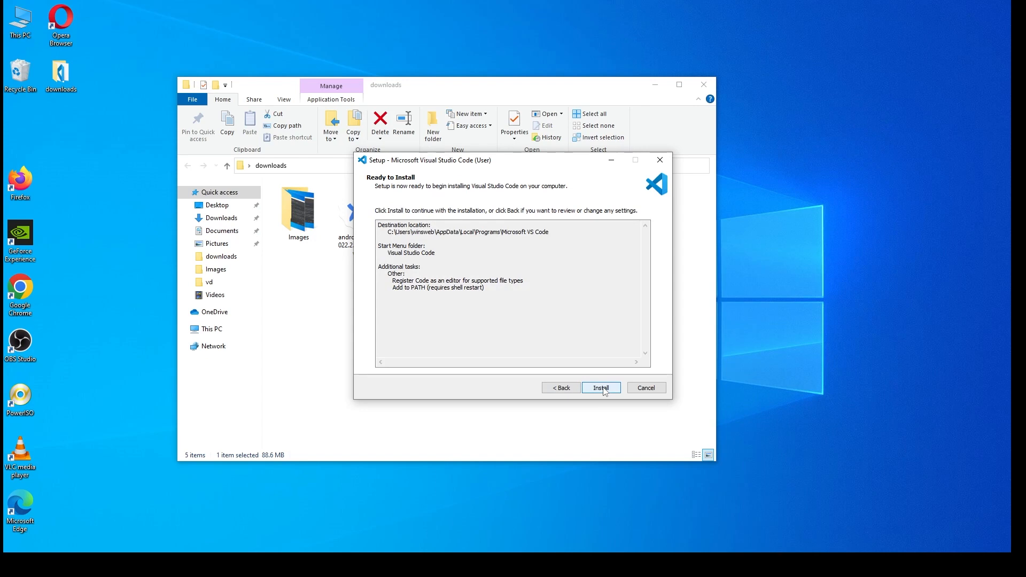
pyautogui.click(602, 389)
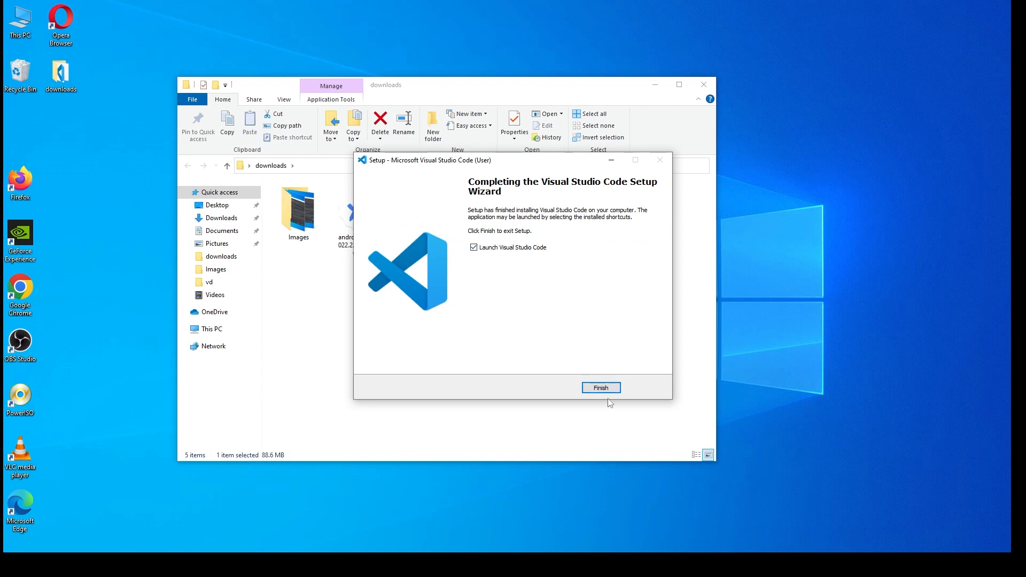
pyautogui.click(597, 389)
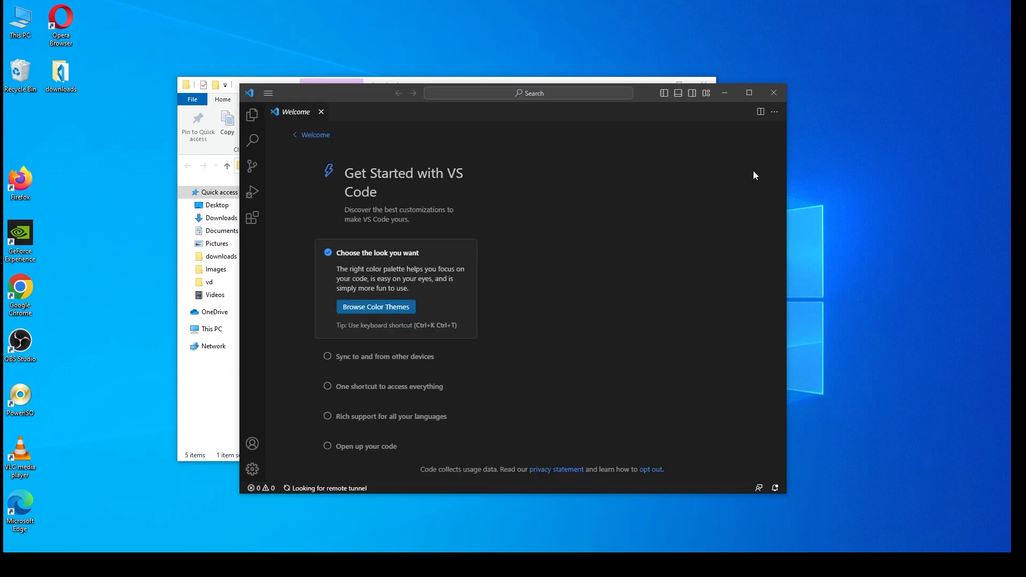
pyautogui.click(748, 95)
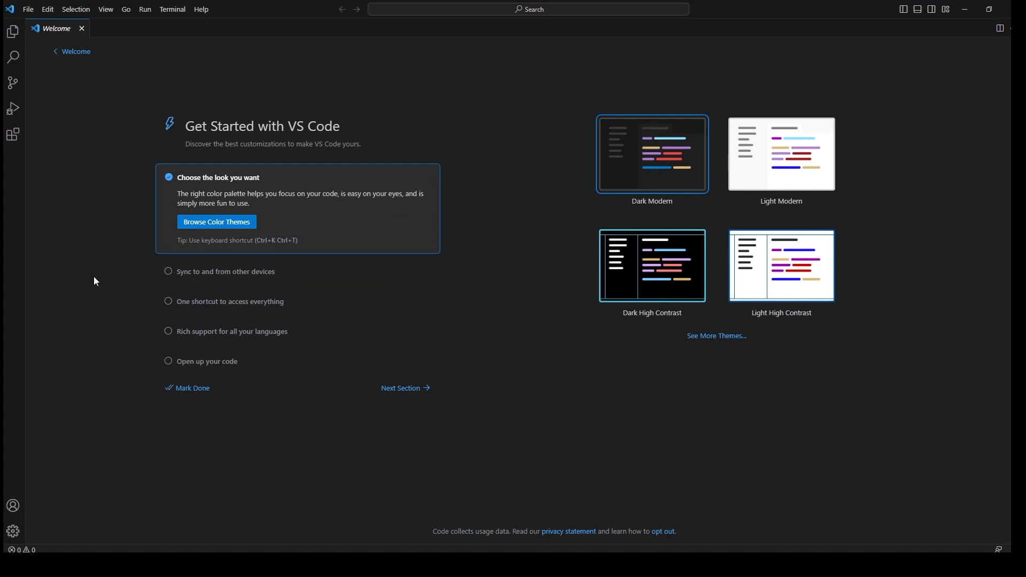
# Try the Light Modern, Light High Contrast and Dark High Contrast color themes, and return to Dark Modern
pyautogui.click(780, 183)
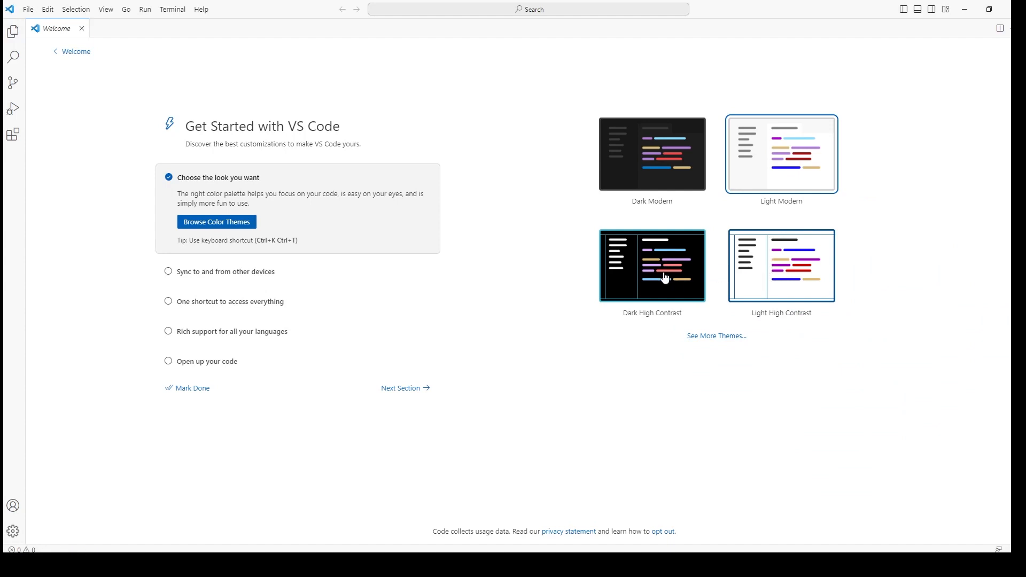
pyautogui.click(759, 278)
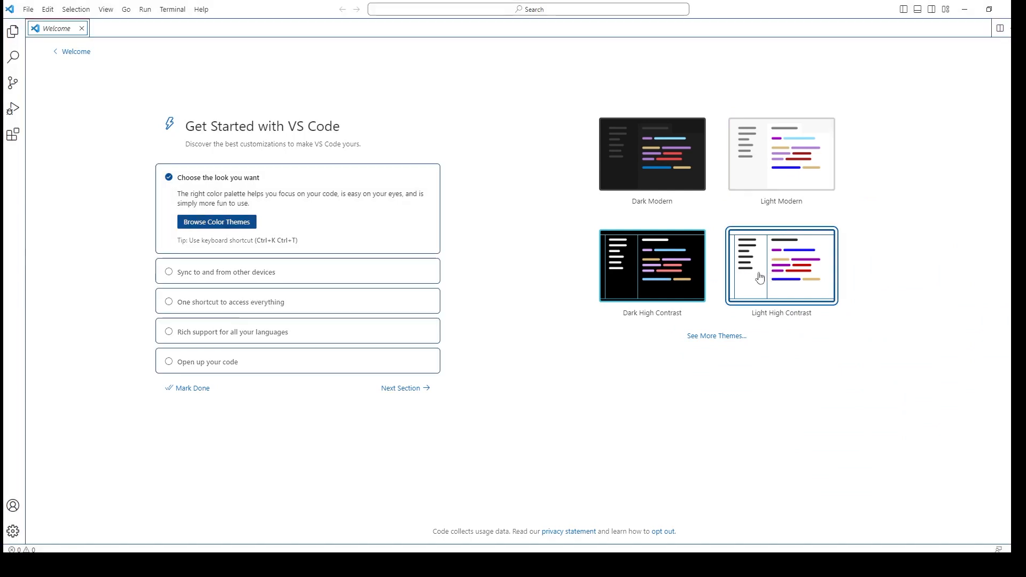
pyautogui.click(673, 293)
pyautogui.click(653, 167)
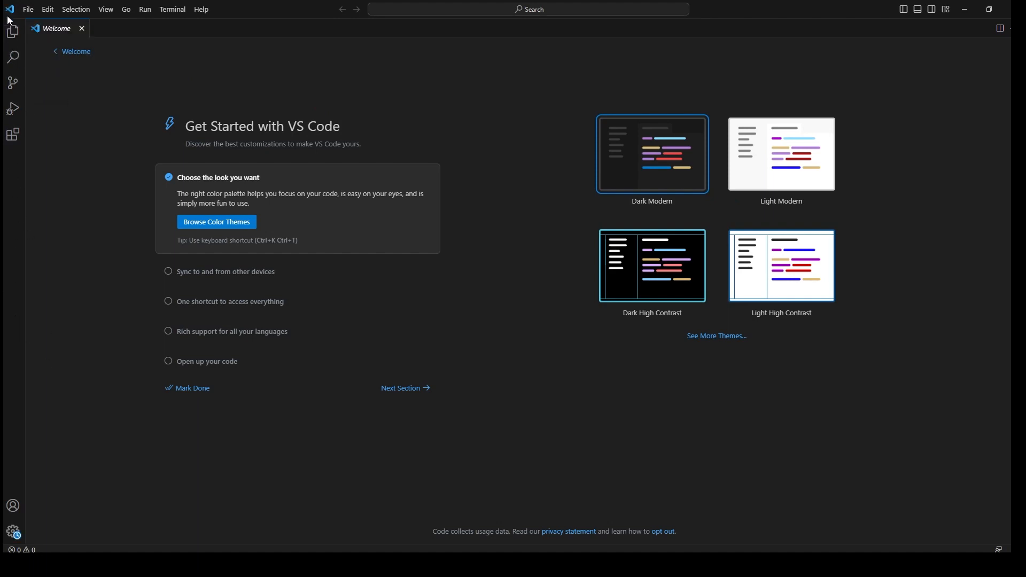
# Search the extensions marketplace for "dart" and install the Dart extension by Dart Code
pyautogui.click(13, 135)
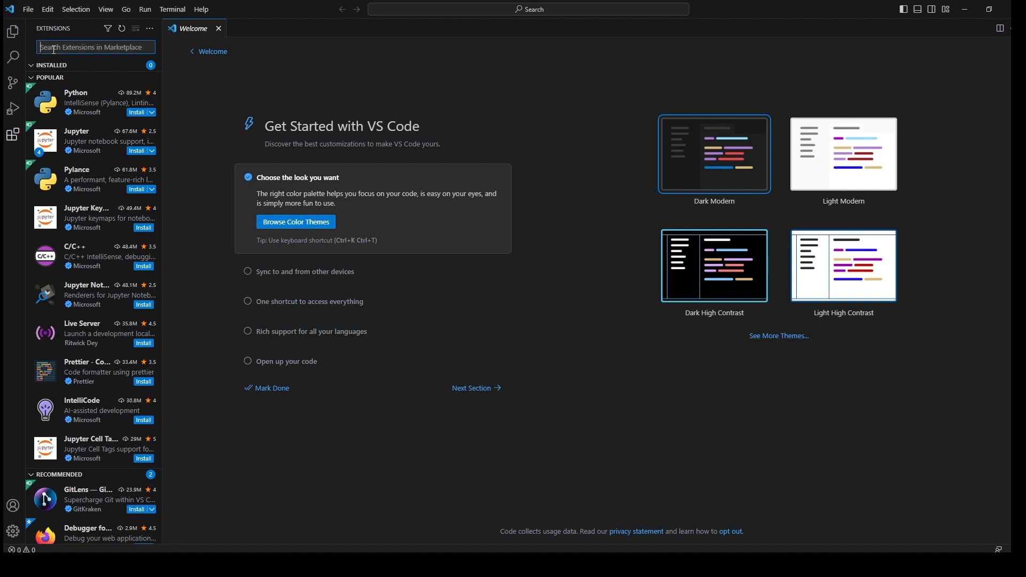
pyautogui.write('dart')
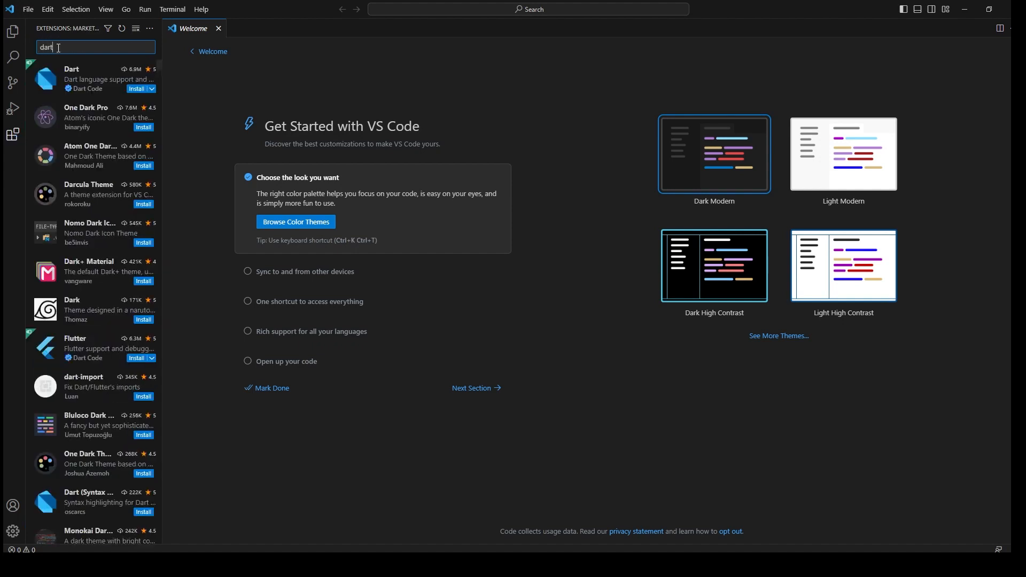
pyautogui.click(135, 89)
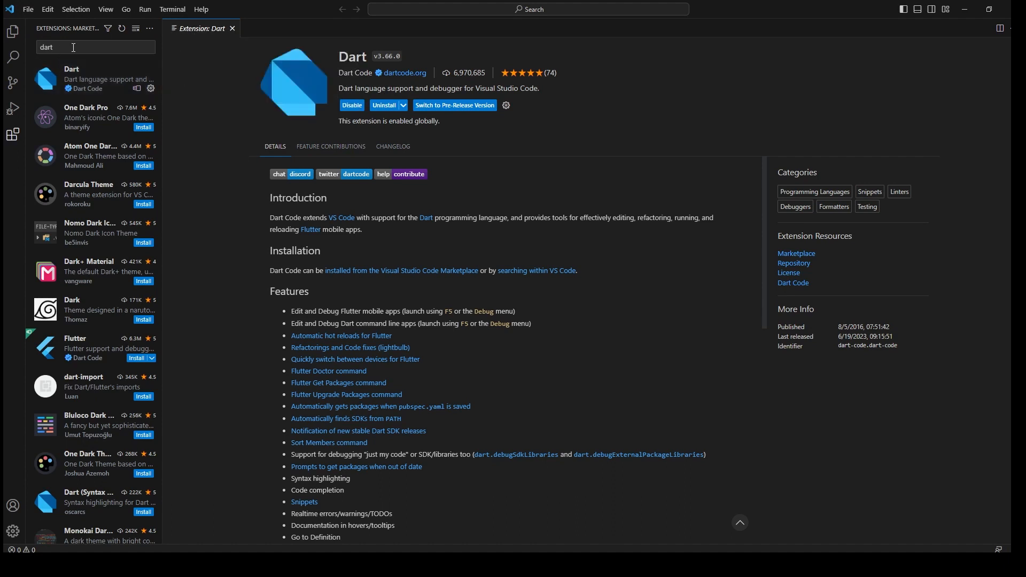
# Search the extensions marketplace for "flutter" and install the Flutter extension by Dart Code
pyautogui.moveTo(72, 48); pyautogui.dragTo(21, 44)
pyautogui.press('BackSpace')
pyautogui.write('fl')
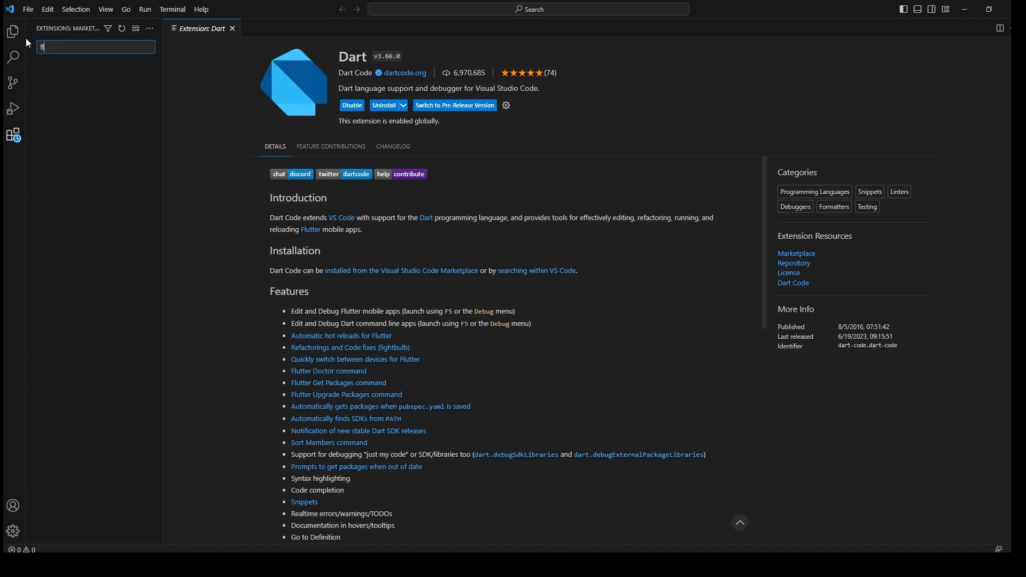
pyautogui.write('utter')
pyautogui.click(137, 89)
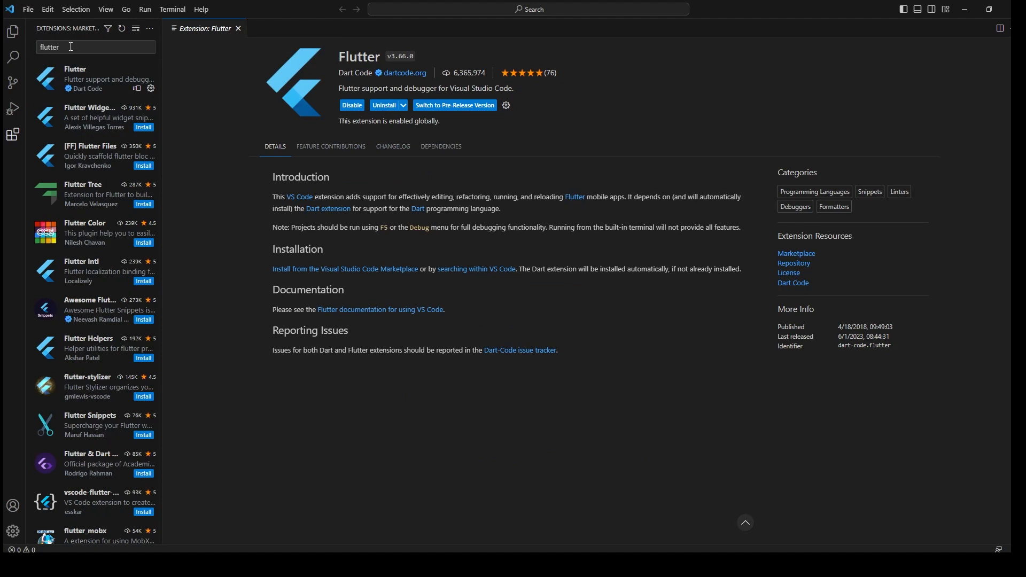
# Search the extensions marketplace for "error" and install the Error Lens extension
pyautogui.moveTo(69, 47); pyautogui.dragTo(31, 47)
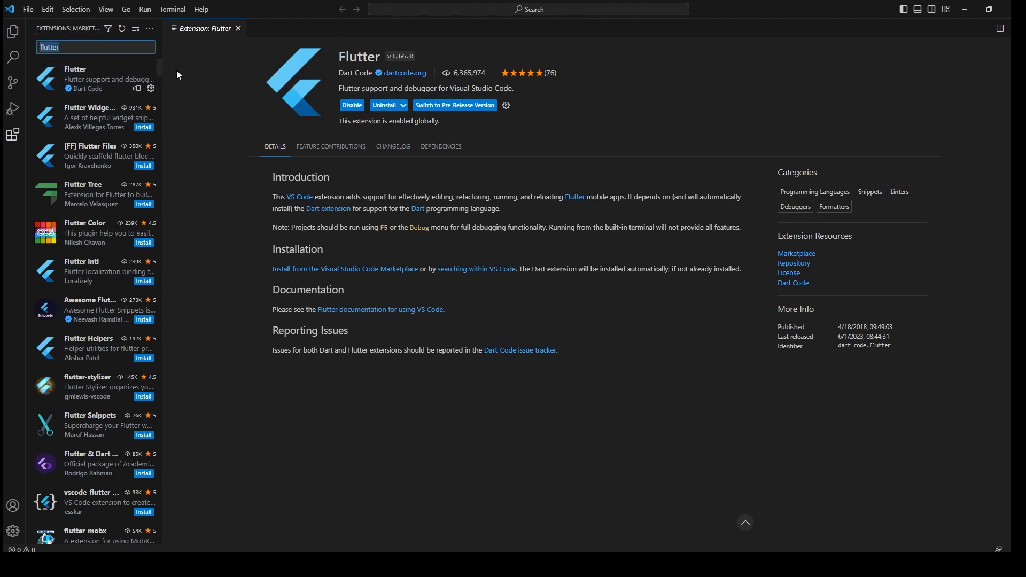
pyautogui.press('BackSpace')
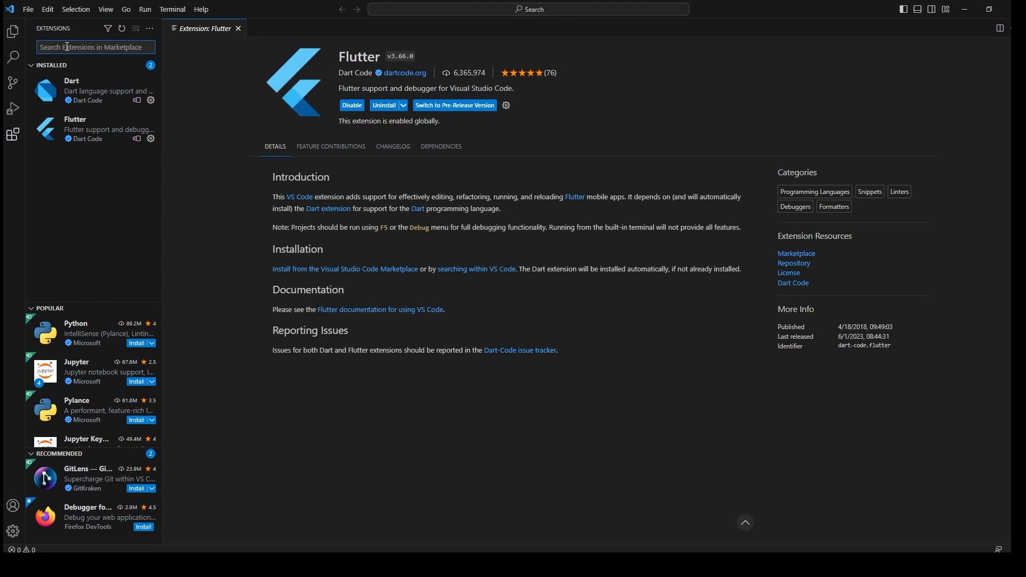
pyautogui.write('error')
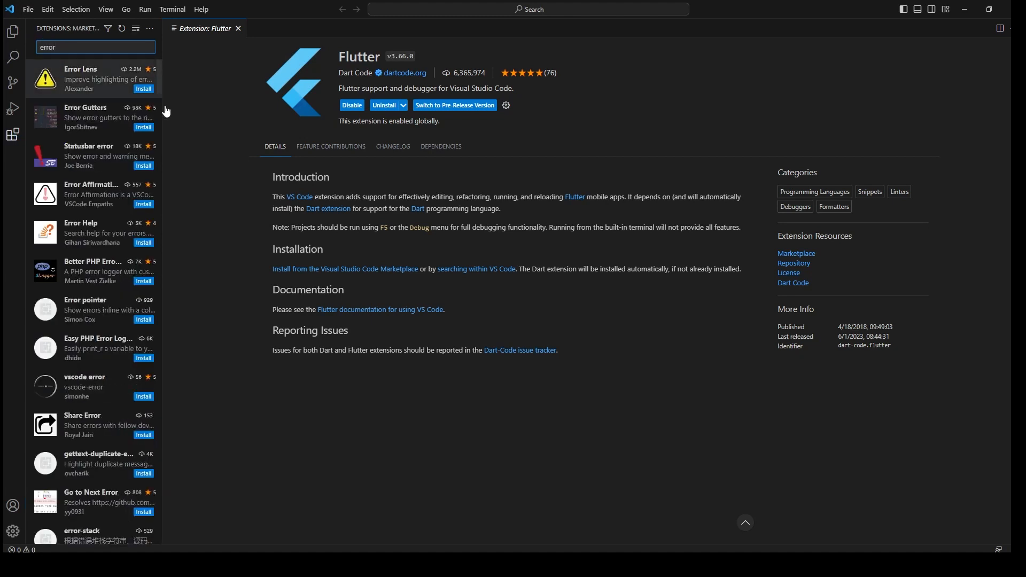
pyautogui.click(142, 88)
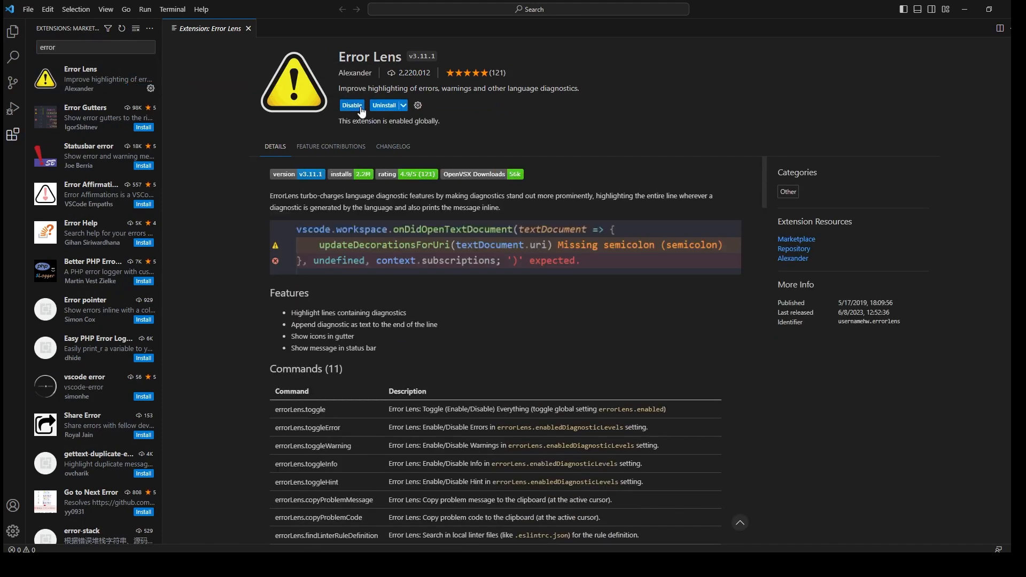
# Search the extensions for "mat", install Material Icon Theme and set it as the file icon theme
pyautogui.moveTo(71, 49); pyautogui.dragTo(21, 53)
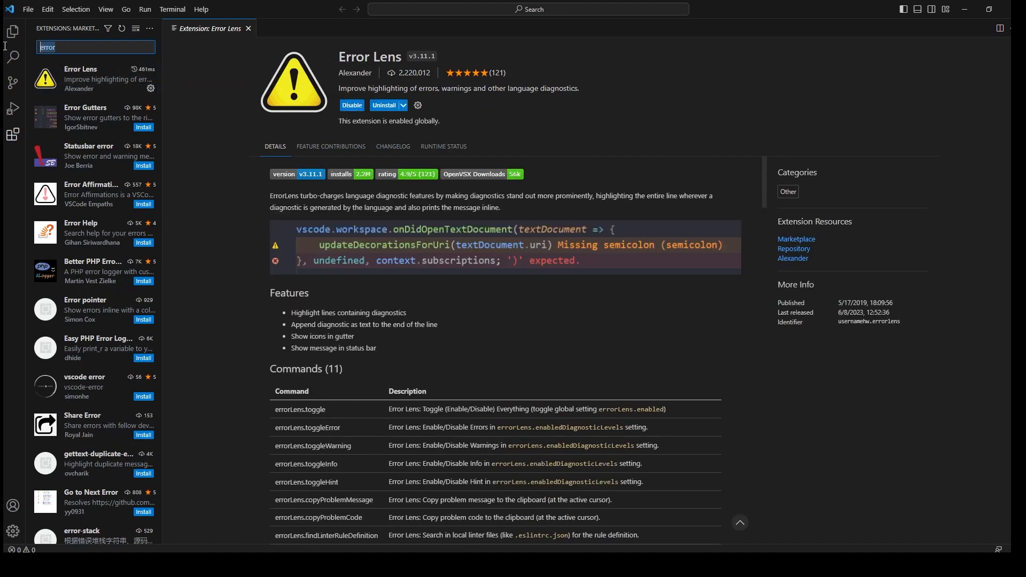
pyautogui.write('ma')
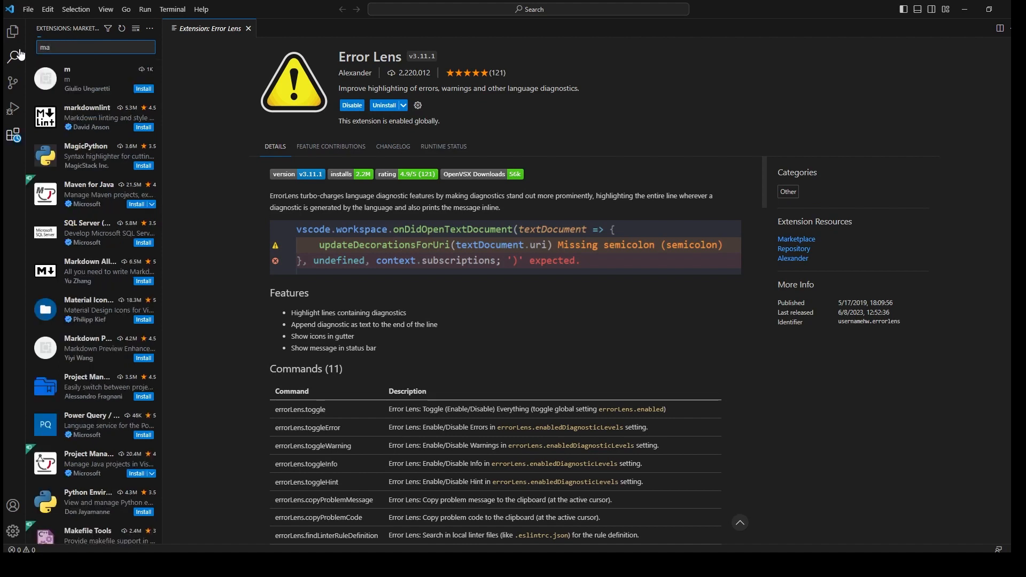
pyautogui.write('t')
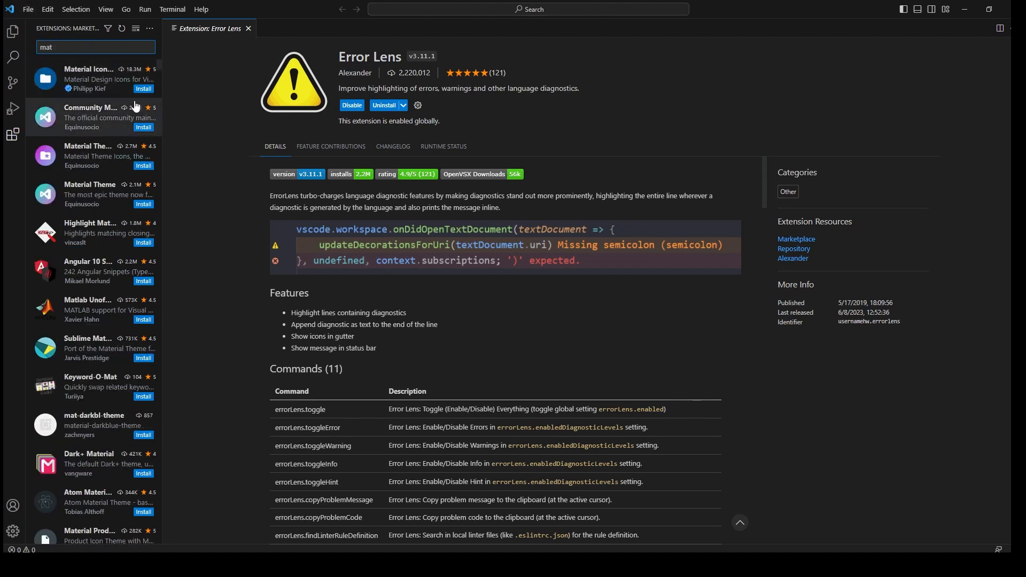
pyautogui.click(109, 84)
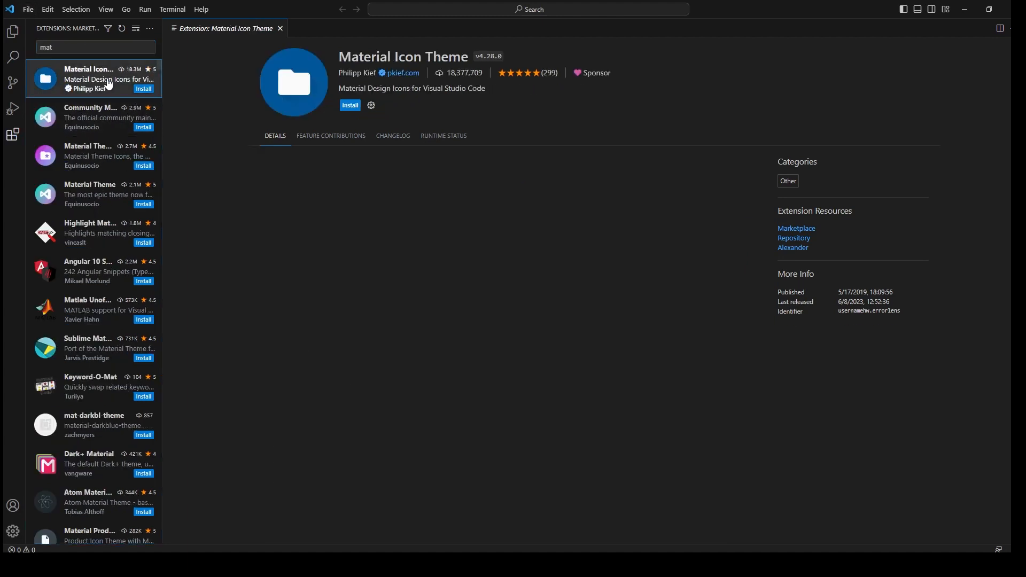
pyautogui.click(350, 107)
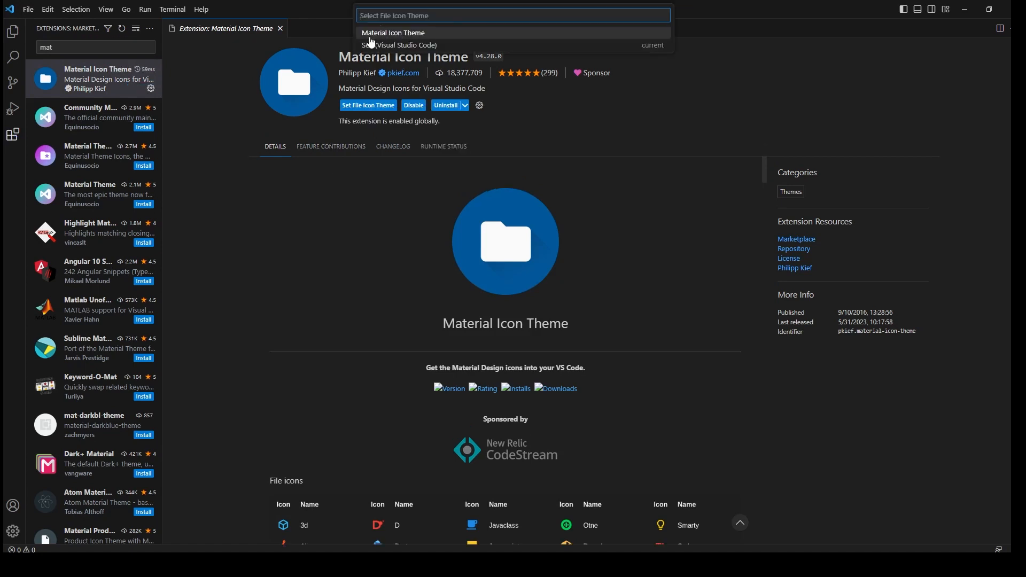
pyautogui.click(395, 33)
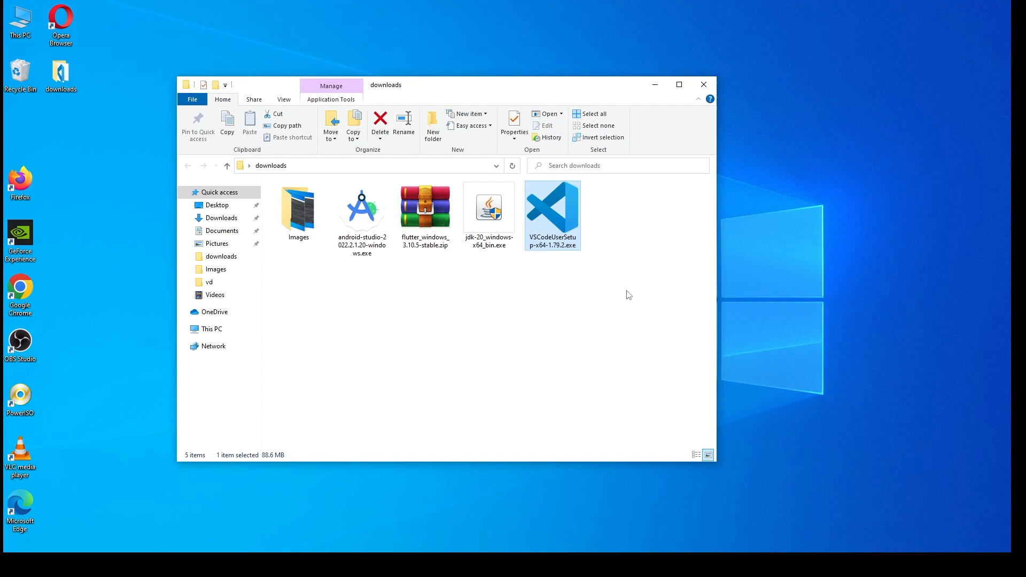
# Switch to the downloads folder in File Explorer, extract flutter_windows_3.10.5-stable.zip there and refresh the folder view
pyautogui.moveTo(428, 204)
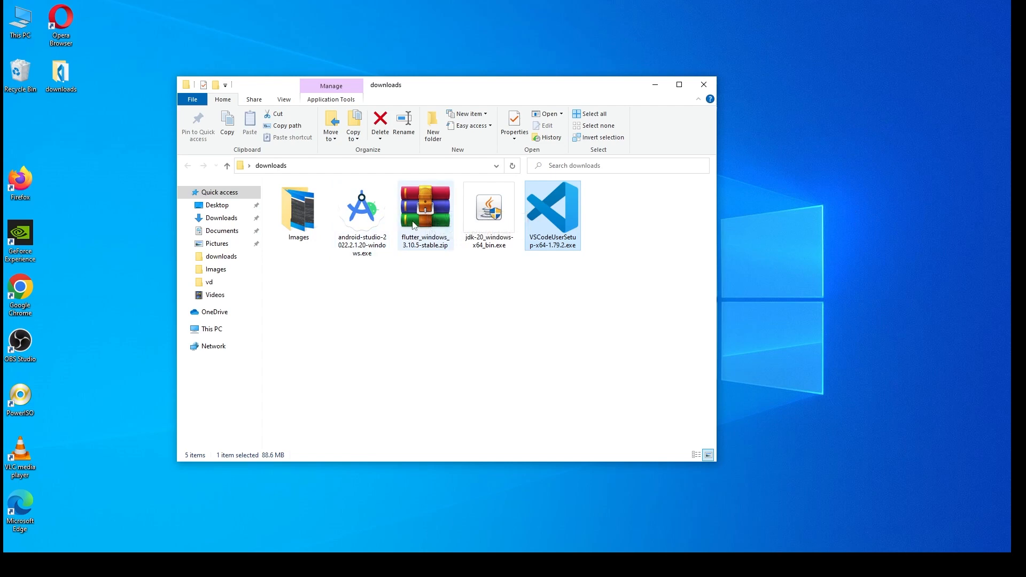
pyautogui.moveTo(413, 223)
pyautogui.doubleClick(422, 225)
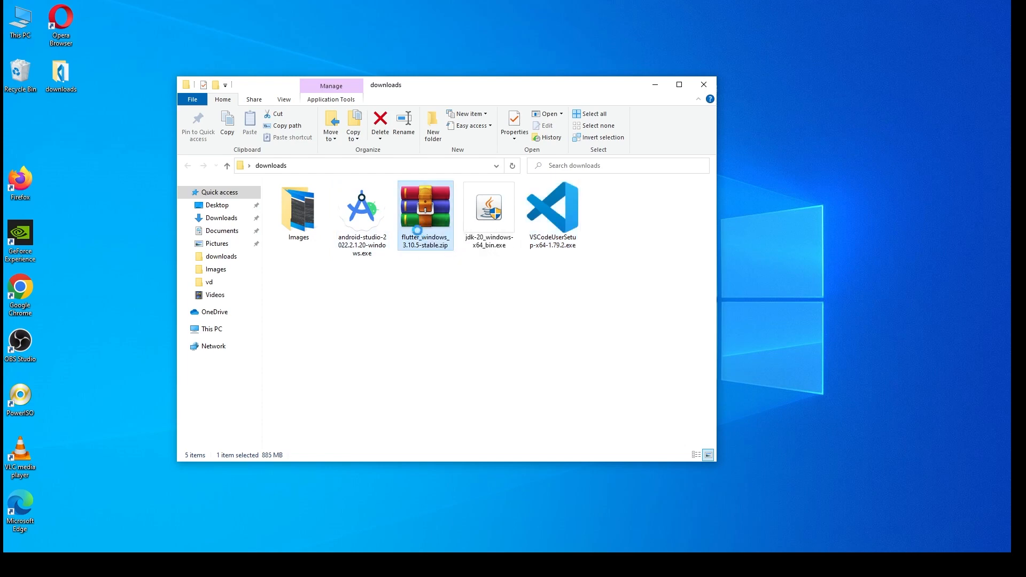
pyautogui.rightClick(417, 230)
pyautogui.click(481, 277)
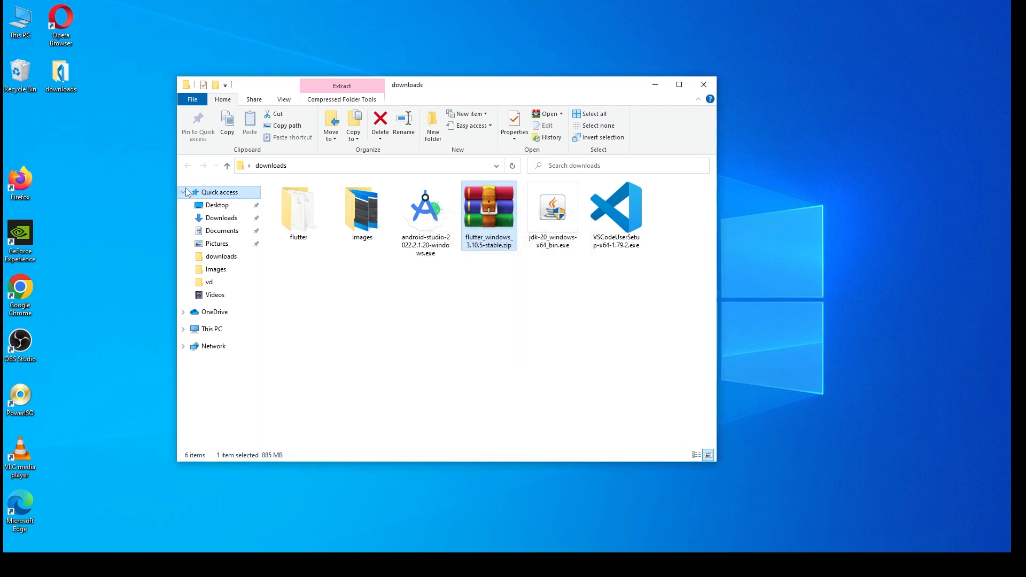
pyautogui.rightClick(330, 286)
pyautogui.click(392, 333)
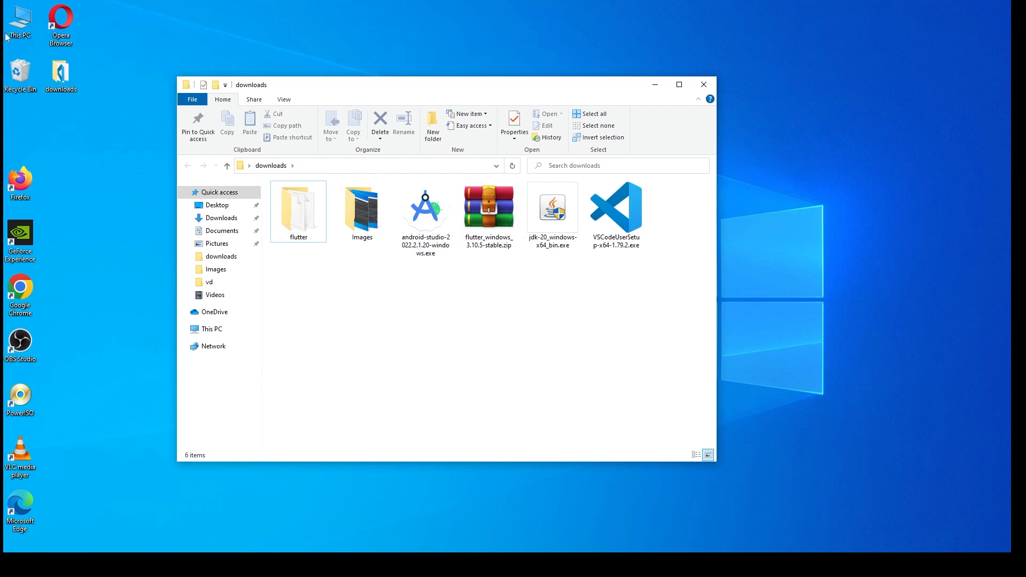
# Create a folder named flutter_sdk on Local Disk (C:) in a second File Explorer window beside the downloads one
pyautogui.click(24, 32)
pyautogui.doubleClick(24, 32)
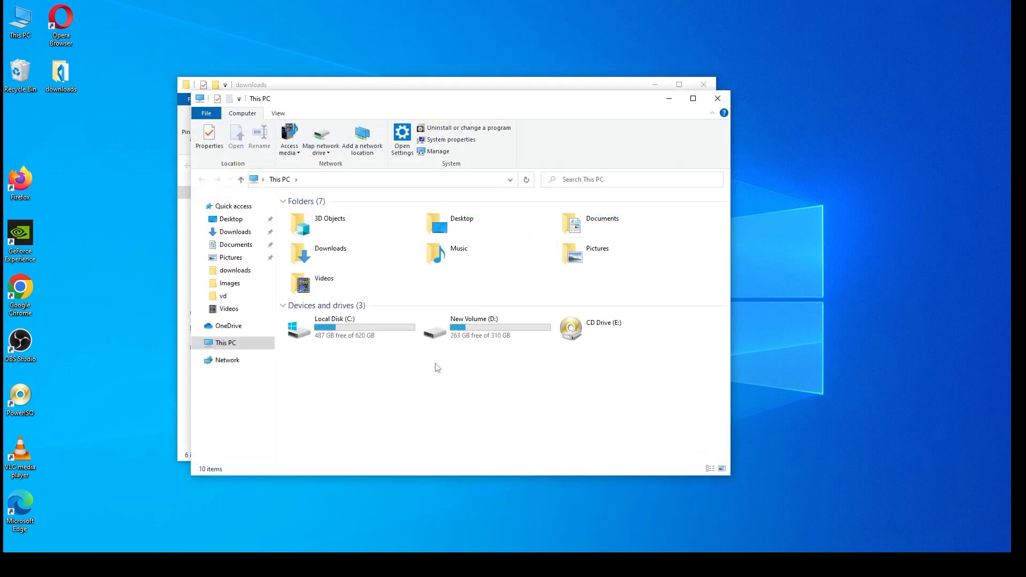
pyautogui.moveTo(426, 104); pyautogui.dragTo(709, 99)
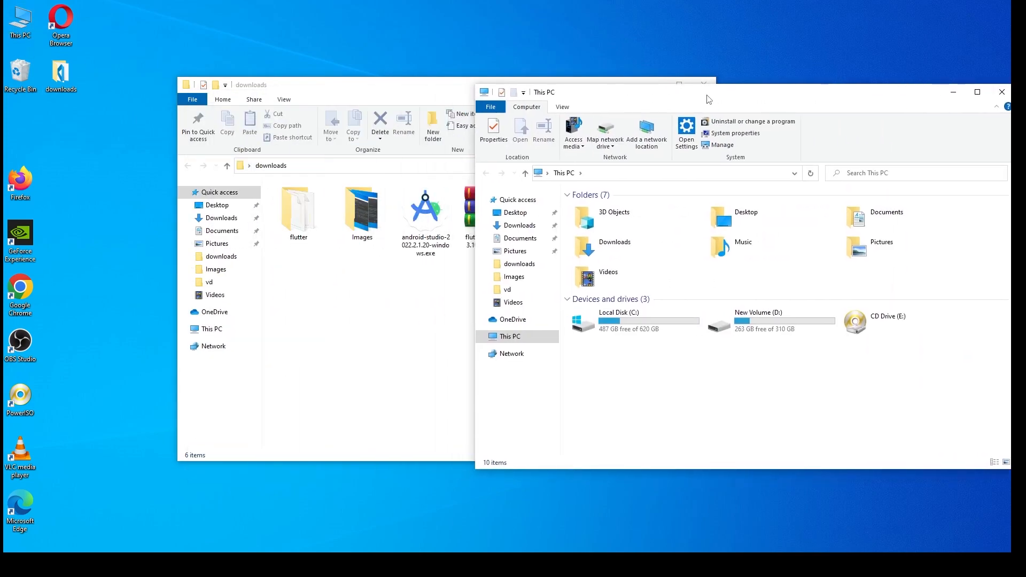
pyautogui.doubleClick(631, 327)
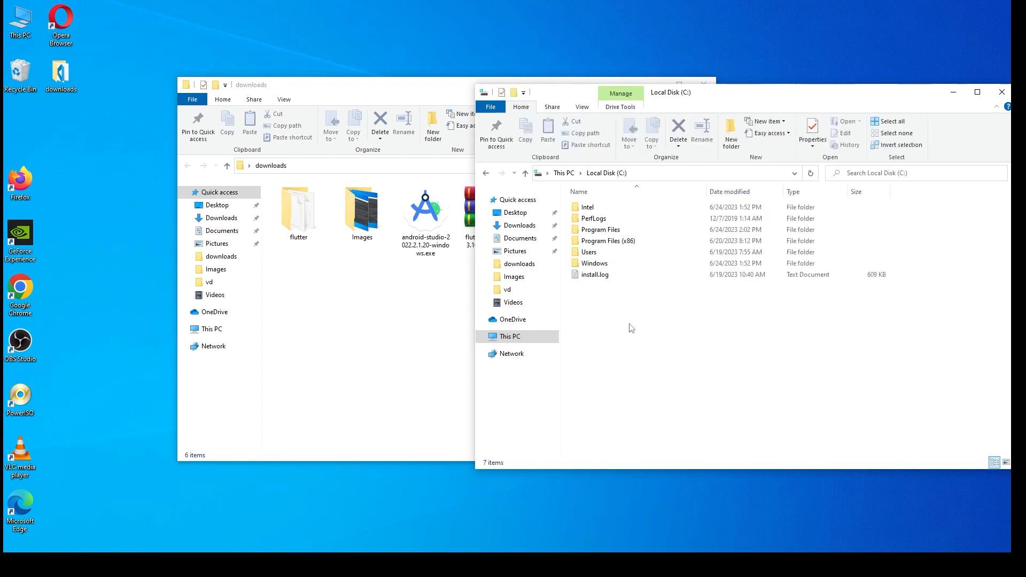
pyautogui.rightClick(631, 323)
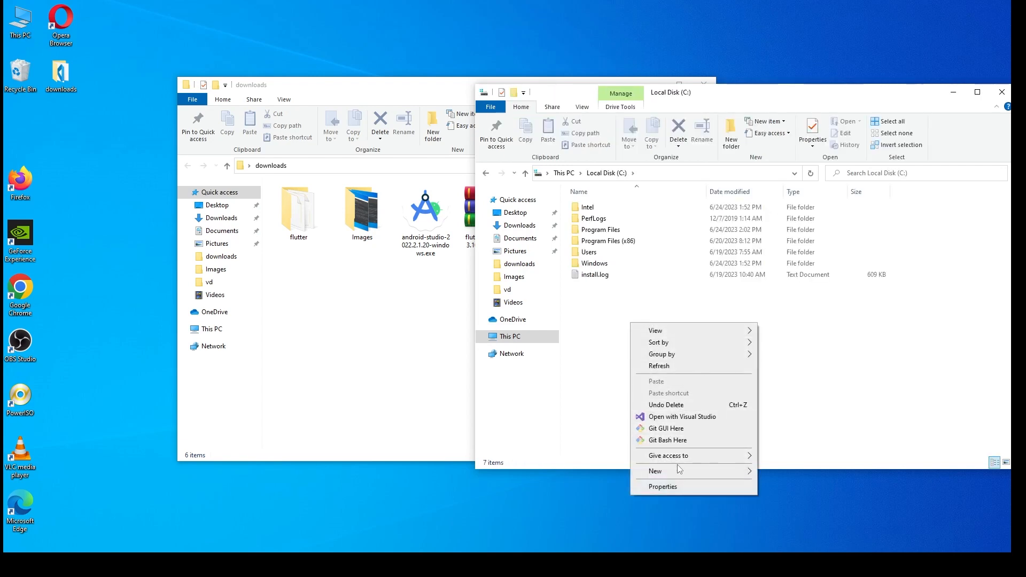
pyautogui.moveTo(671, 472)
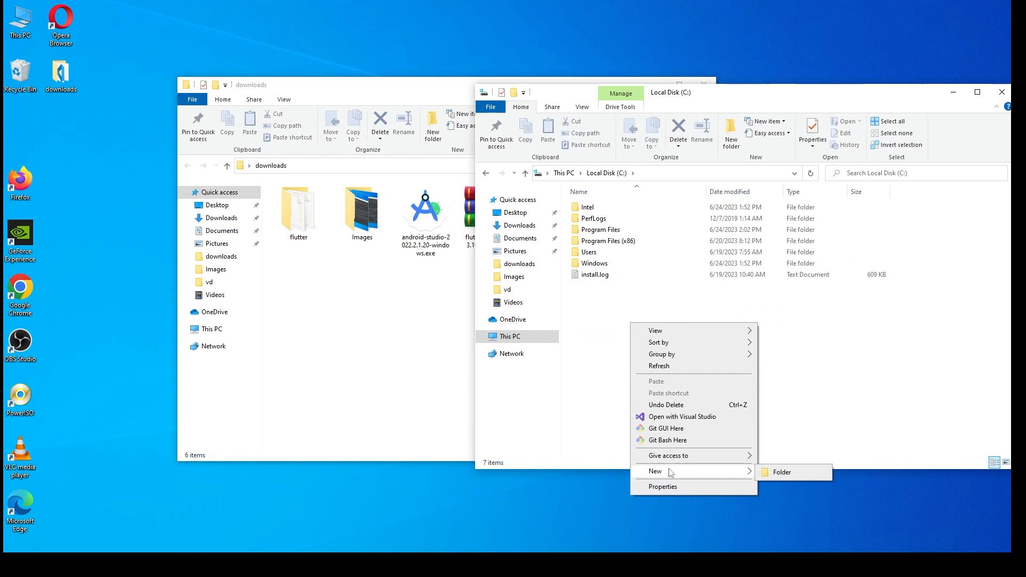
pyautogui.click(775, 473)
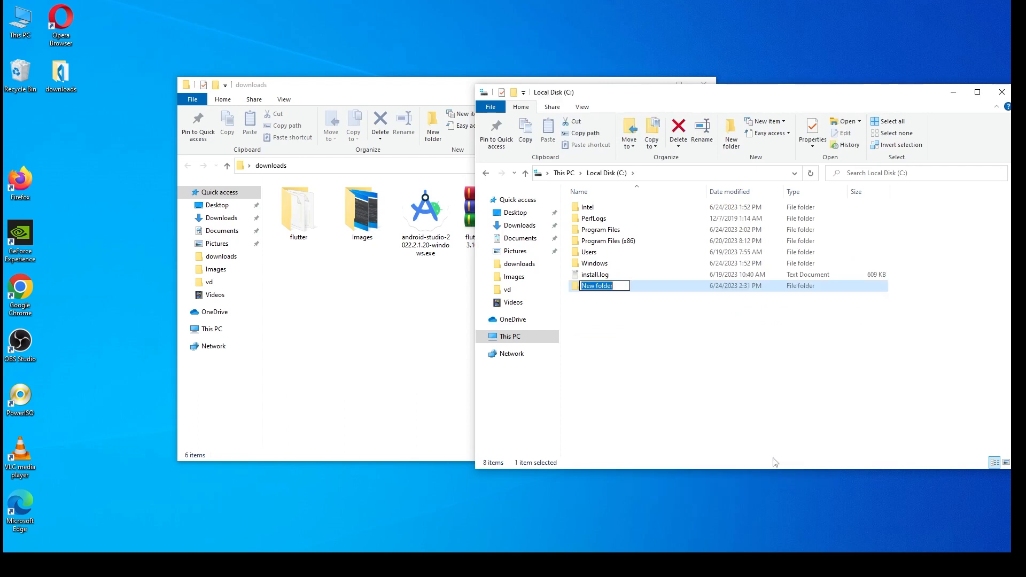
pyautogui.write('flutter')
pyautogui.write('_sdk')
pyautogui.press('Return')
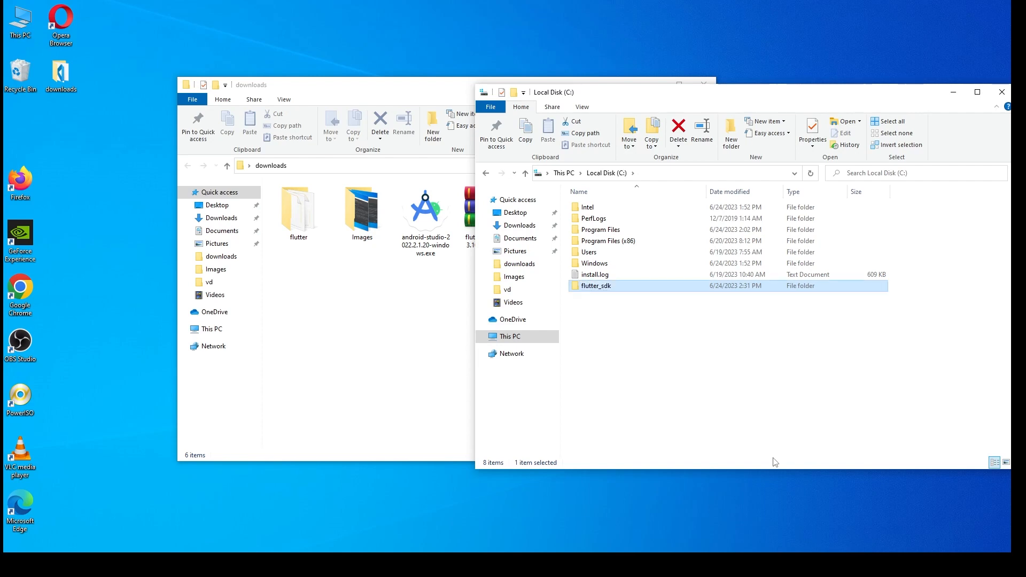
# Move the extracted flutter folder from downloads into the new flutter_sdk folder
pyautogui.doubleClick(583, 289)
pyautogui.click(305, 203)
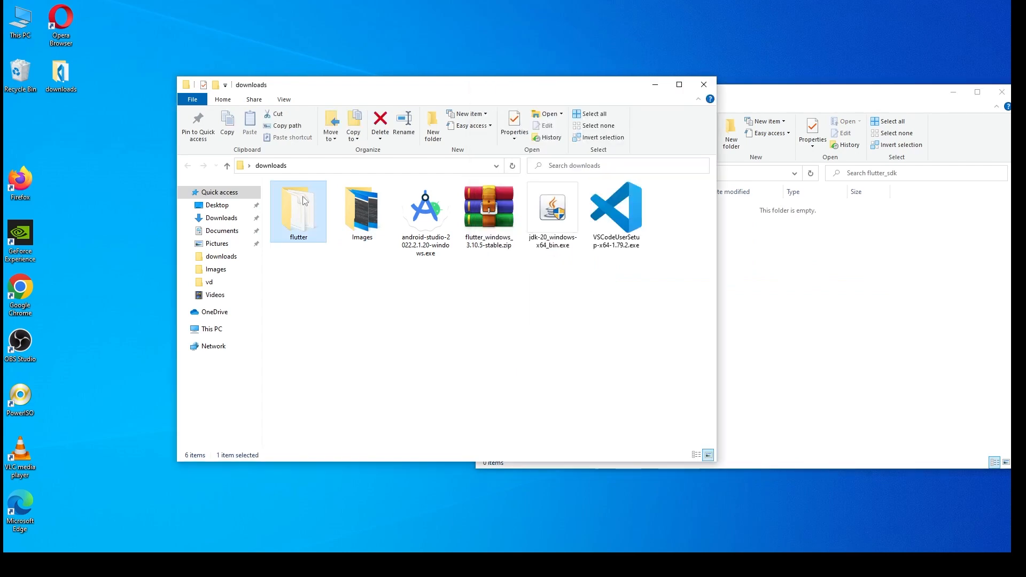
pyautogui.moveTo(303, 201); pyautogui.dragTo(825, 305)
# Go to the bin folder inside C:\flutter_sdk\flutter and copy its full path
pyautogui.click(486, 173)
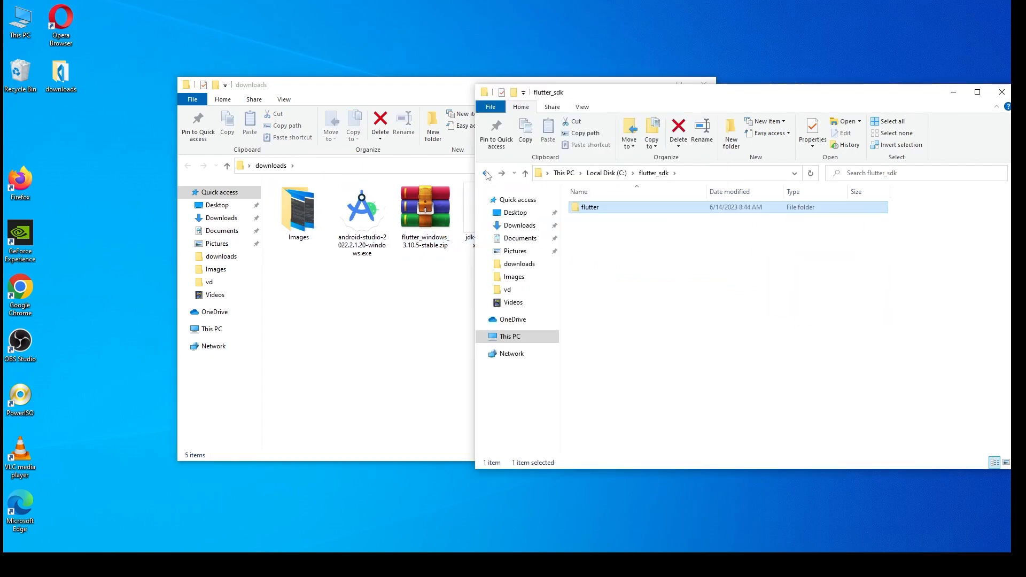
pyautogui.click(487, 173)
pyautogui.doubleClick(649, 316)
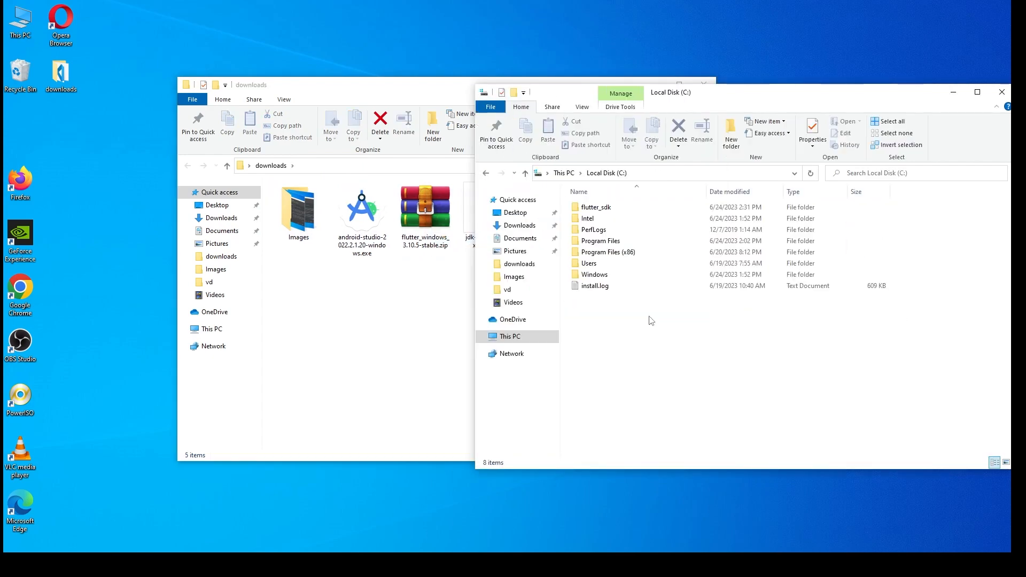
pyautogui.doubleClick(600, 208)
pyautogui.doubleClick(600, 209)
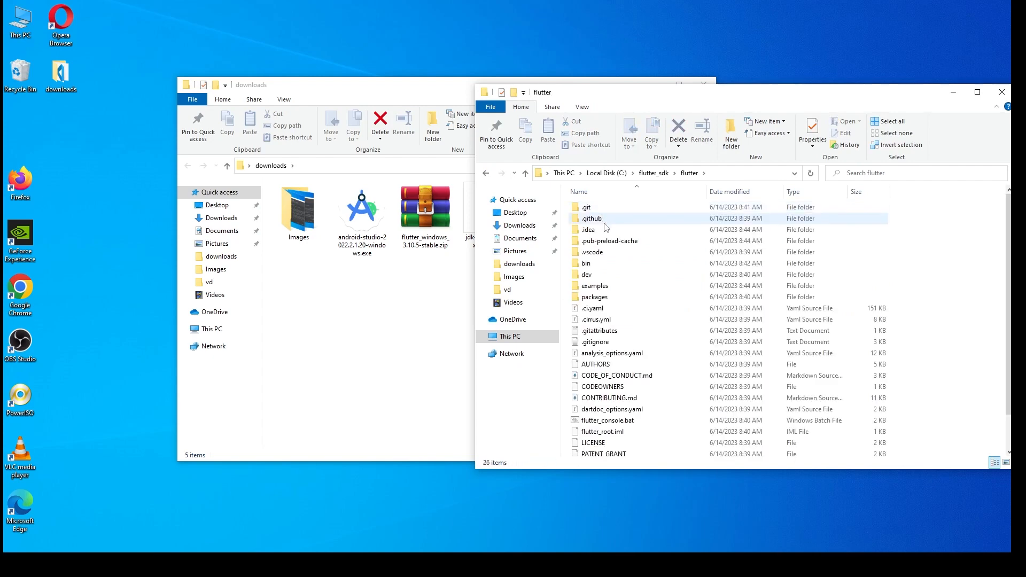
pyautogui.doubleClick(585, 264)
pyautogui.click(743, 172)
pyautogui.hotkey('ctrl', 'c')
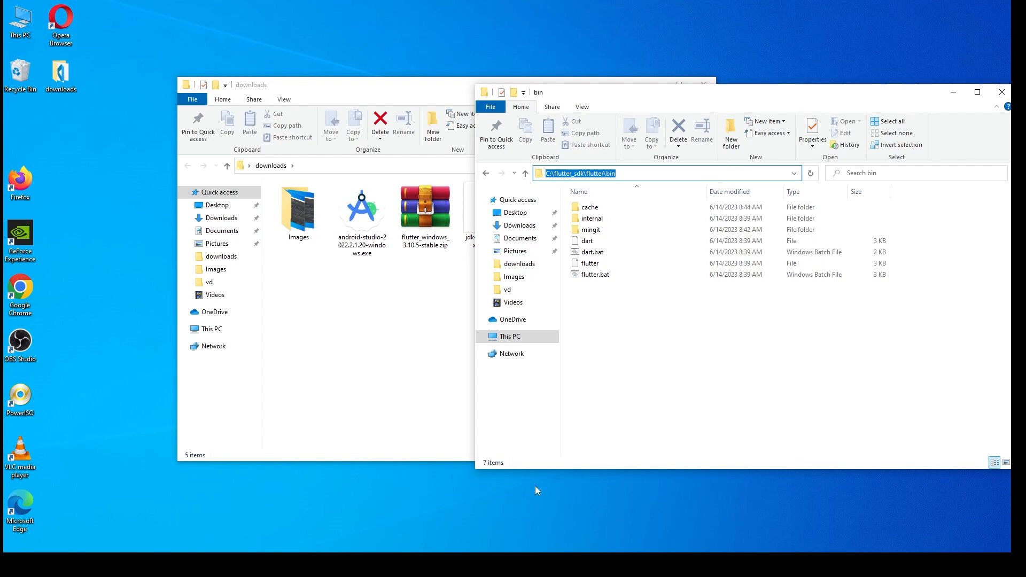
# Open the Environment Variables dialog through This PC's properties and the advanced system settings
pyautogui.click(337, 305)
pyautogui.doubleClick(19, 20)
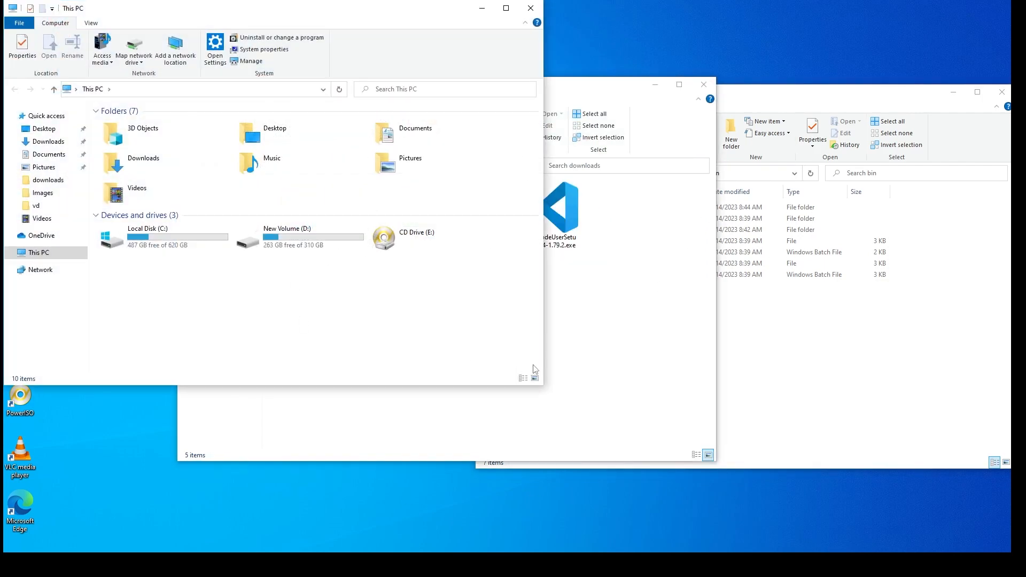
pyautogui.rightClick(208, 315)
pyautogui.click(258, 432)
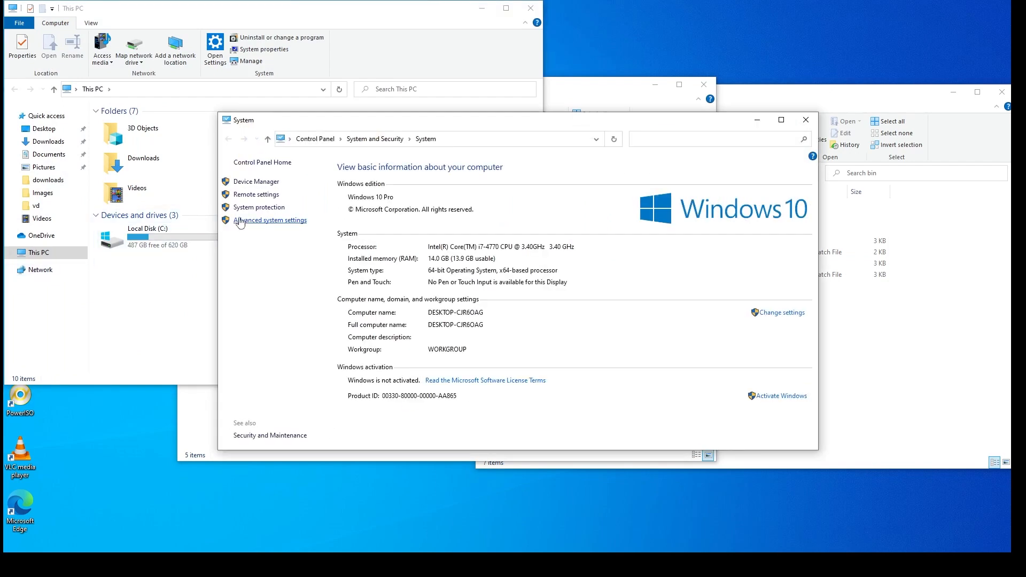
pyautogui.click(242, 221)
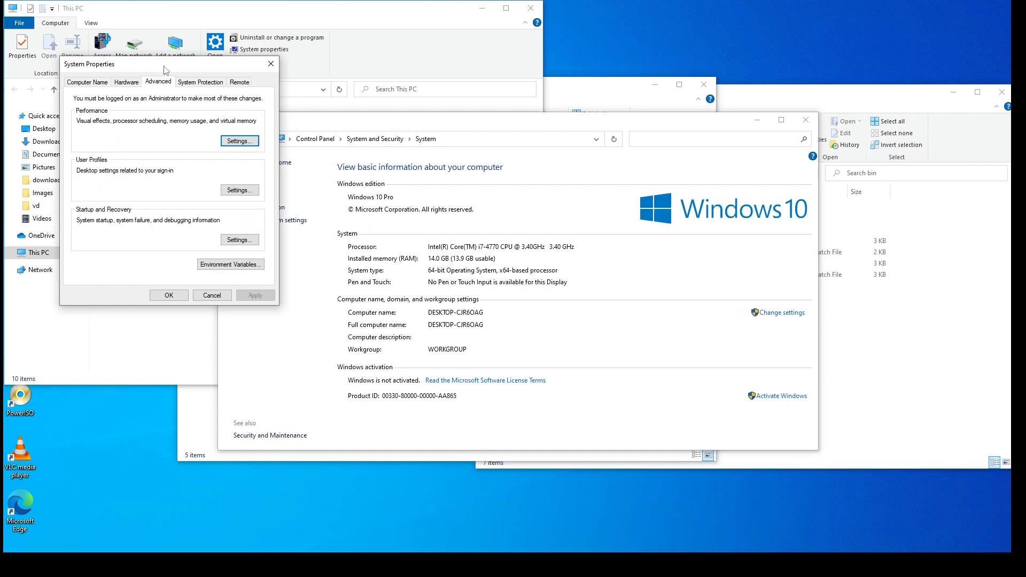
pyautogui.moveTo(167, 73); pyautogui.dragTo(448, 77)
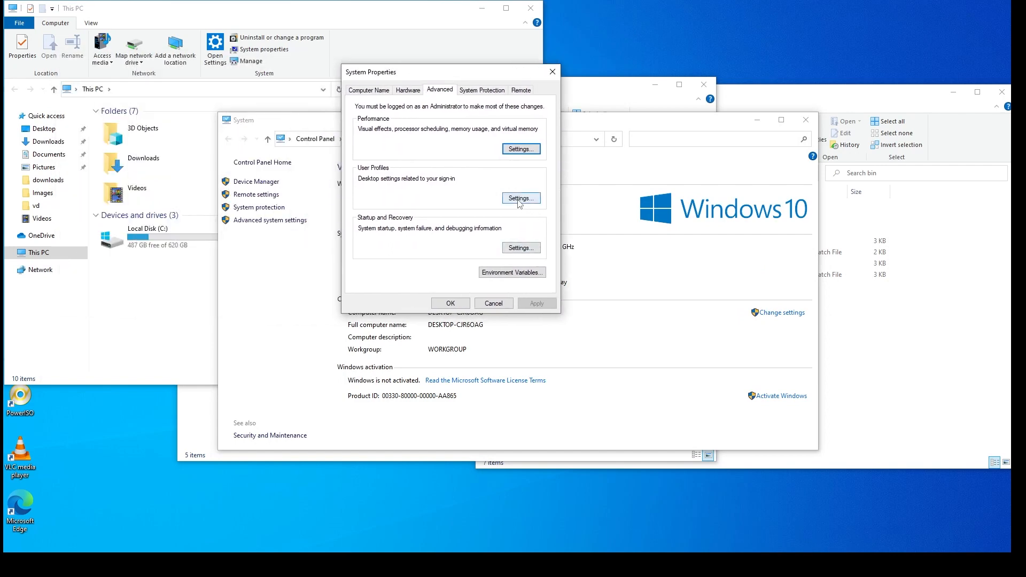
pyautogui.click(510, 272)
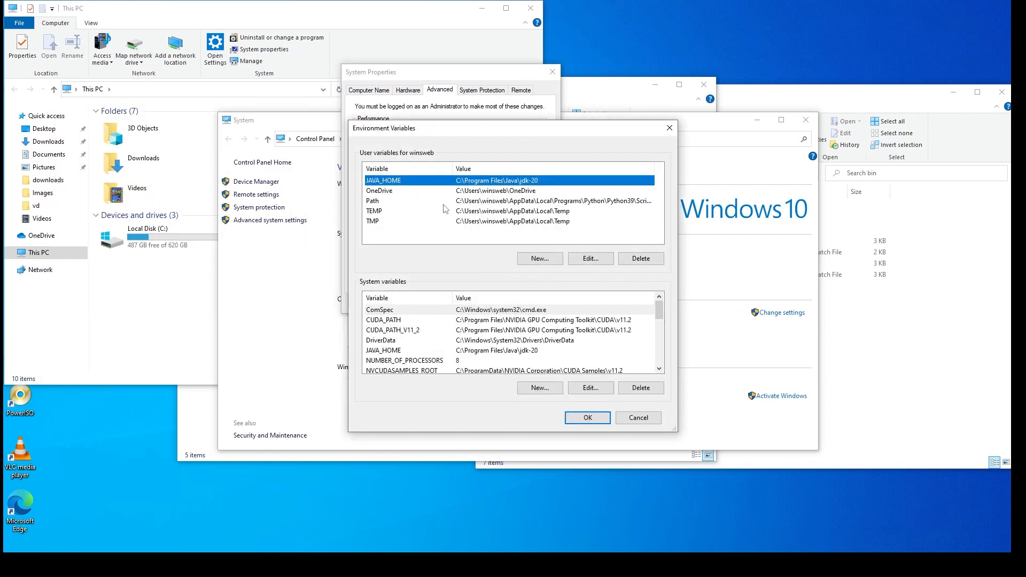
# Add C:\flutter_sdk\flutter\bin as a new entry in the user Path variable
pyautogui.click(391, 203)
pyautogui.click(608, 259)
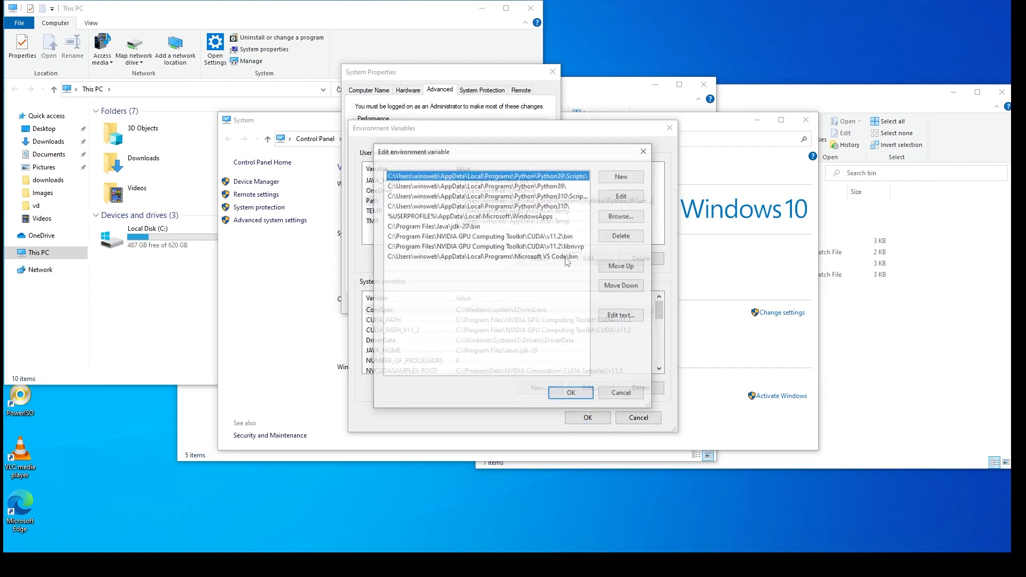
pyautogui.click(622, 176)
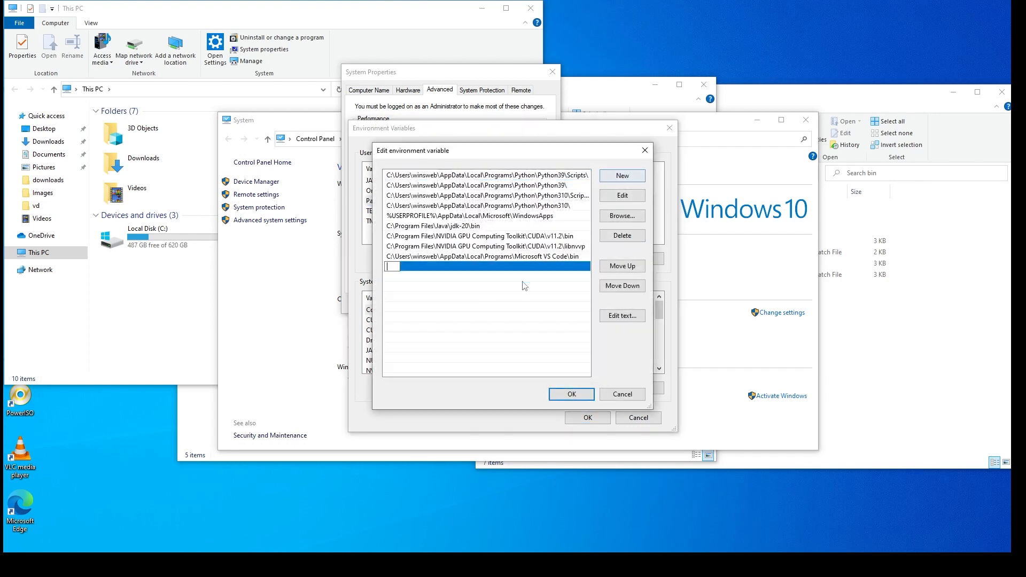
pyautogui.hotkey('ctrl', 'v')
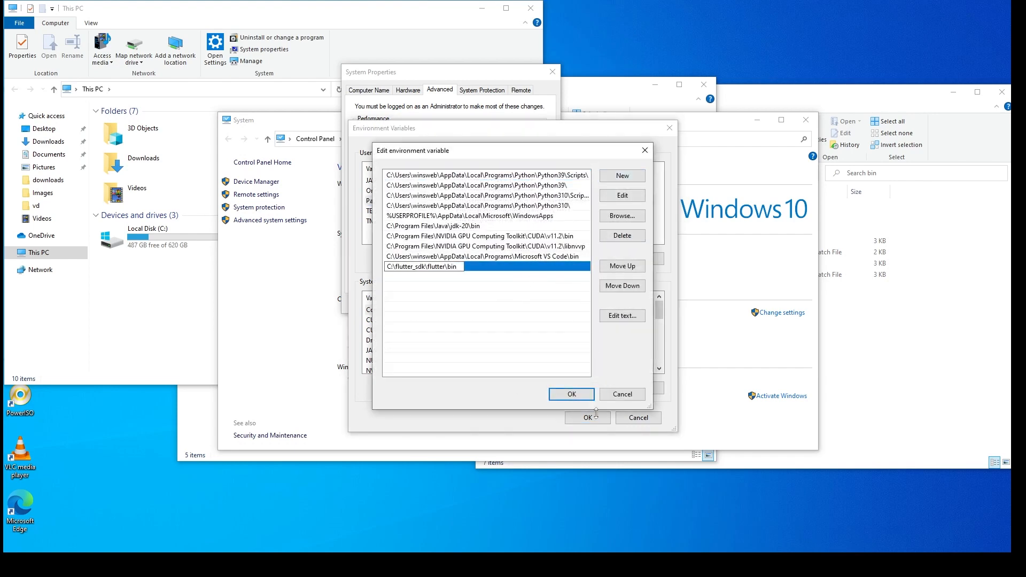
pyautogui.click(568, 393)
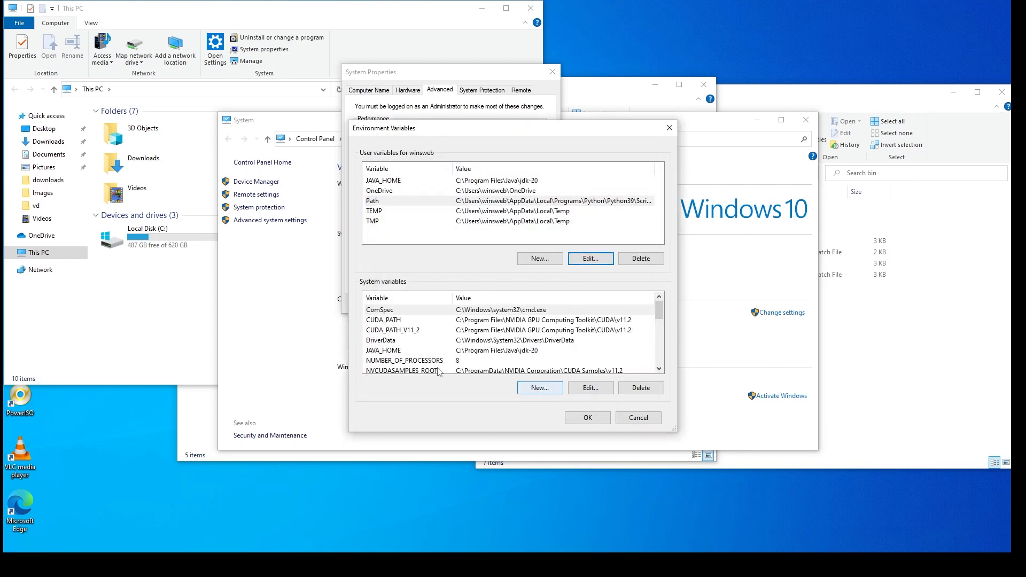
# Add C:\flutter_sdk\flutter\bin as a new entry in the system Path variable and save the environment variable changes
pyautogui.scroll(-2, 414, 326)
pyautogui.click(385, 351)
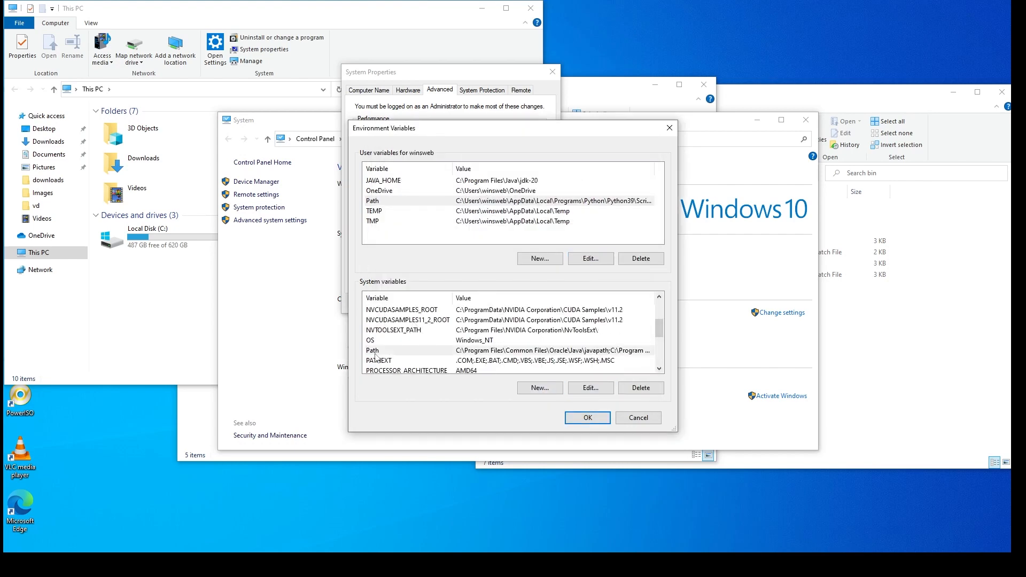
pyautogui.click(590, 388)
pyautogui.click(624, 179)
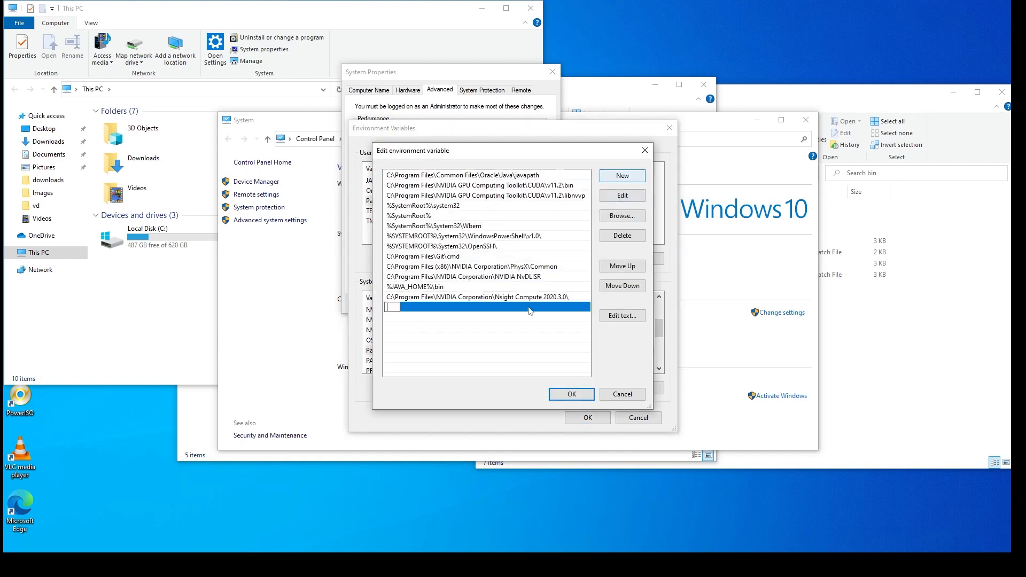
pyautogui.hotkey('ctrl', 'v')
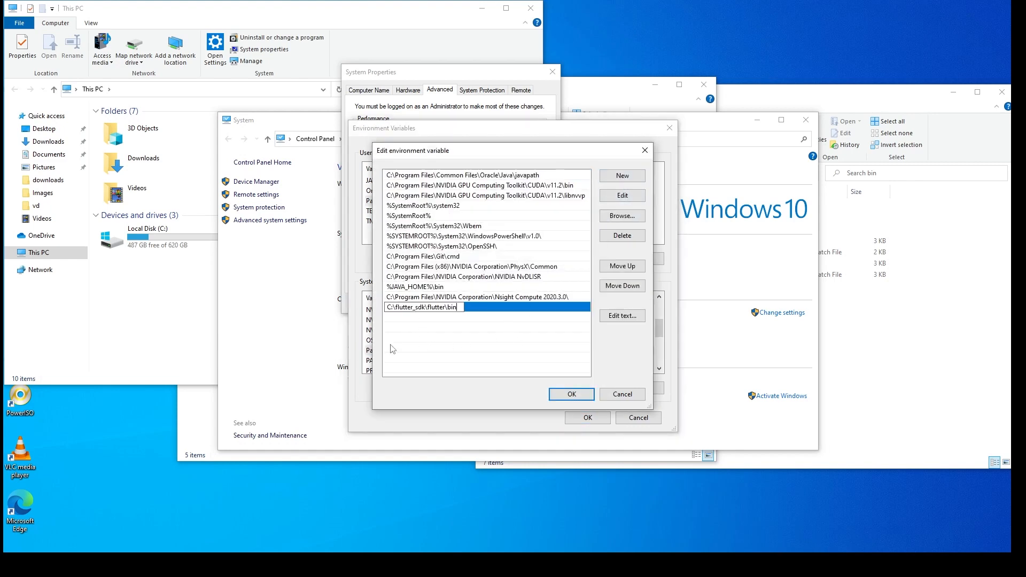
pyautogui.click(572, 395)
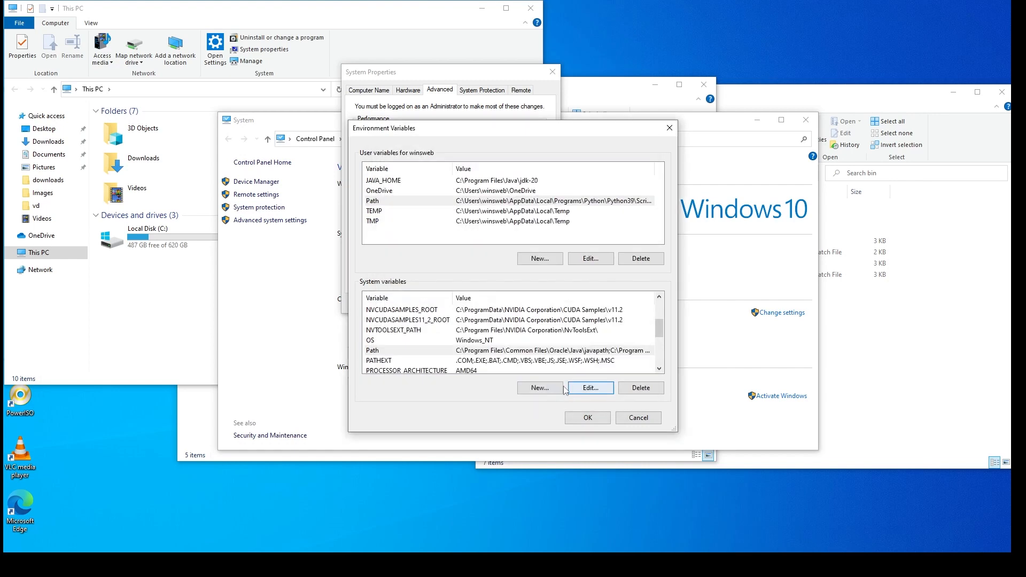
pyautogui.click(582, 419)
pyautogui.click(452, 303)
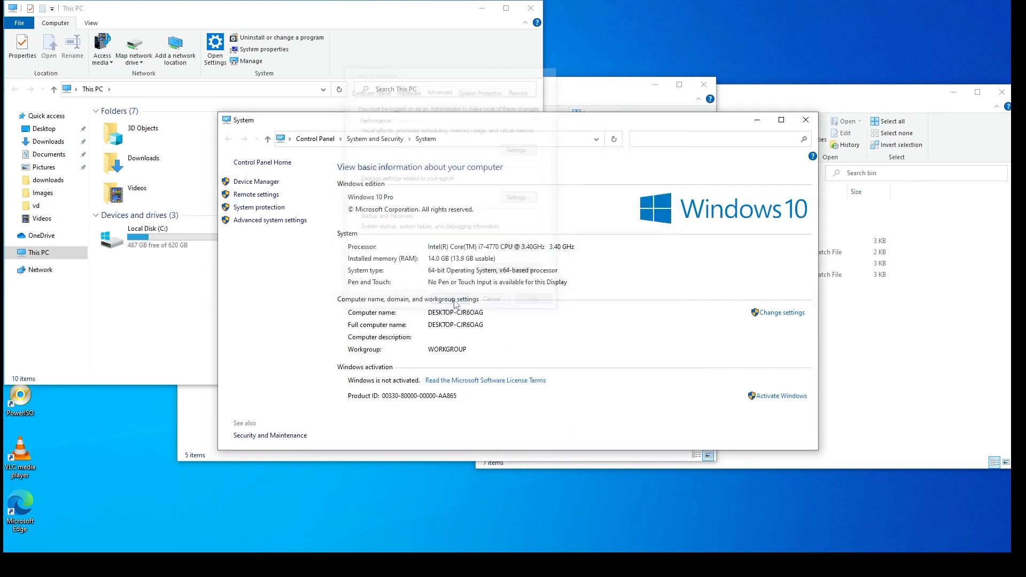
# Close the System window and all open File Explorer windows
pyautogui.click(805, 120)
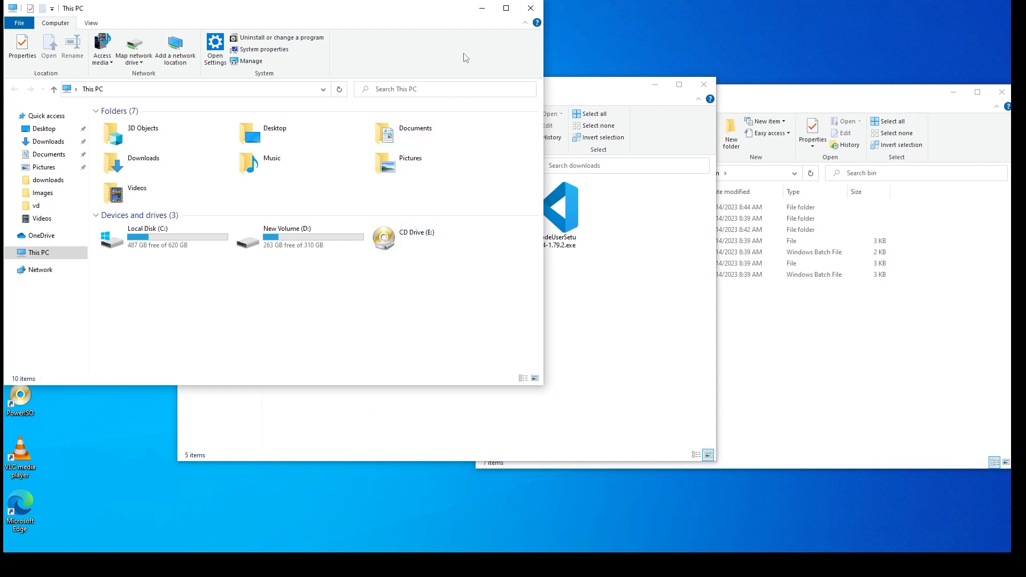
pyautogui.click(621, 91)
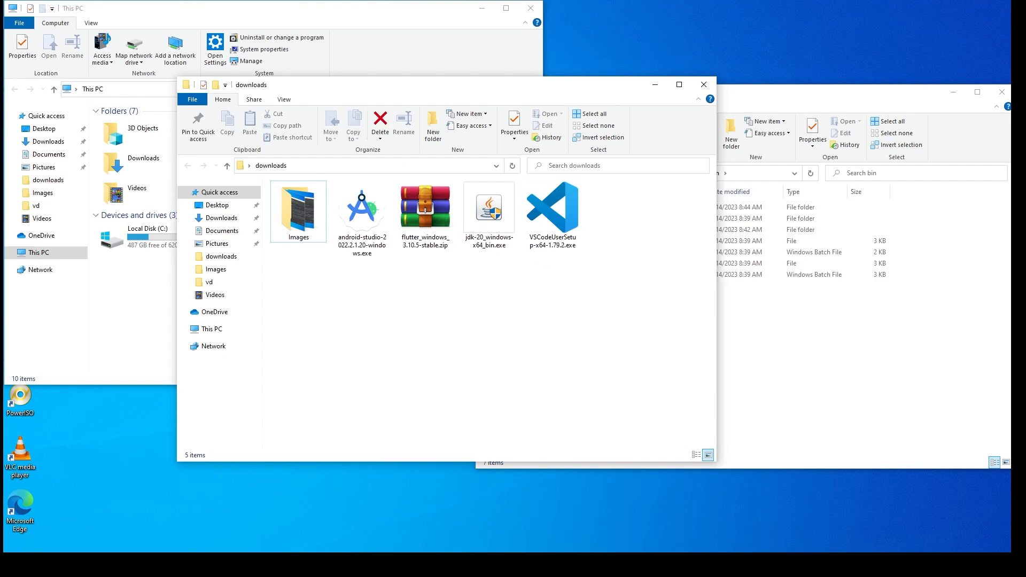
pyautogui.click(704, 85)
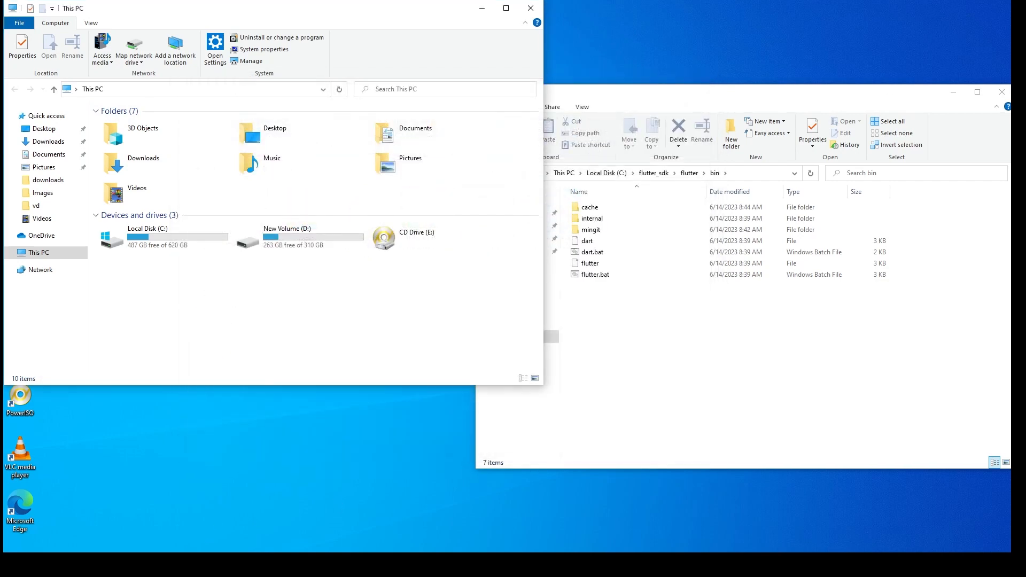
pyautogui.click(1001, 92)
pyautogui.click(531, 8)
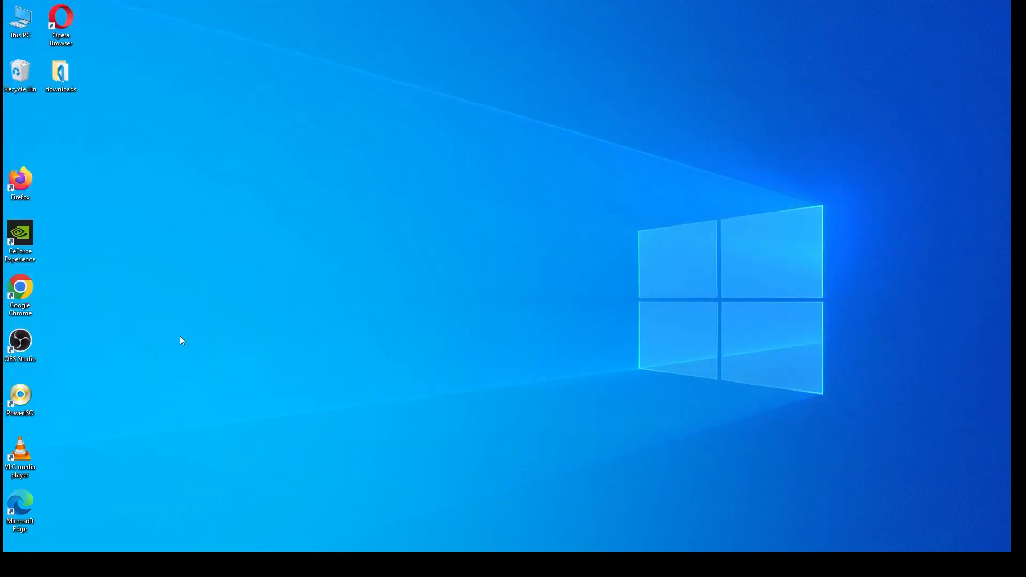
# Open Command Prompt, run flutter doctor and review the doctor summary
pyautogui.click(41, 564)
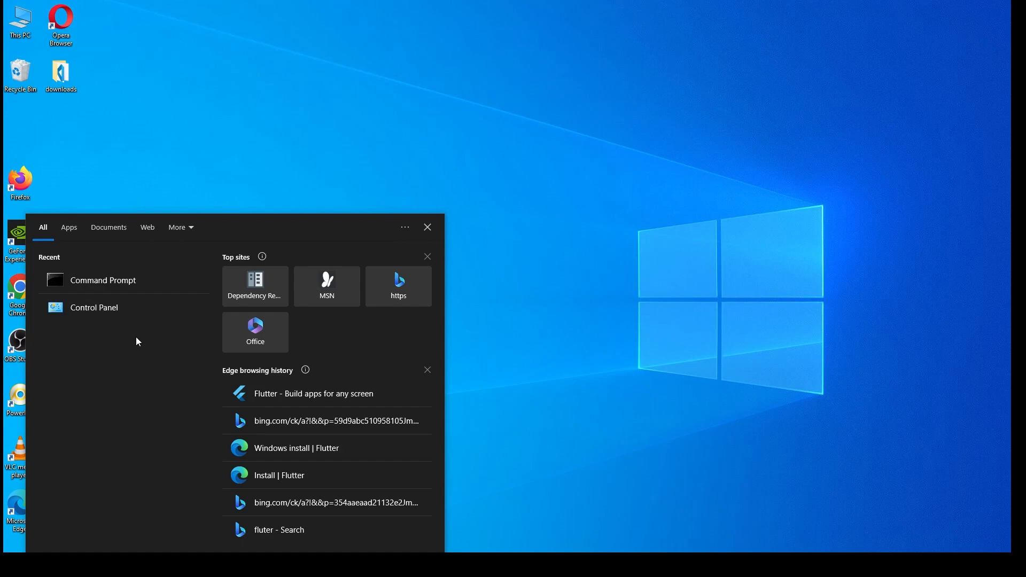
pyautogui.write('cmd')
pyautogui.press('Return')
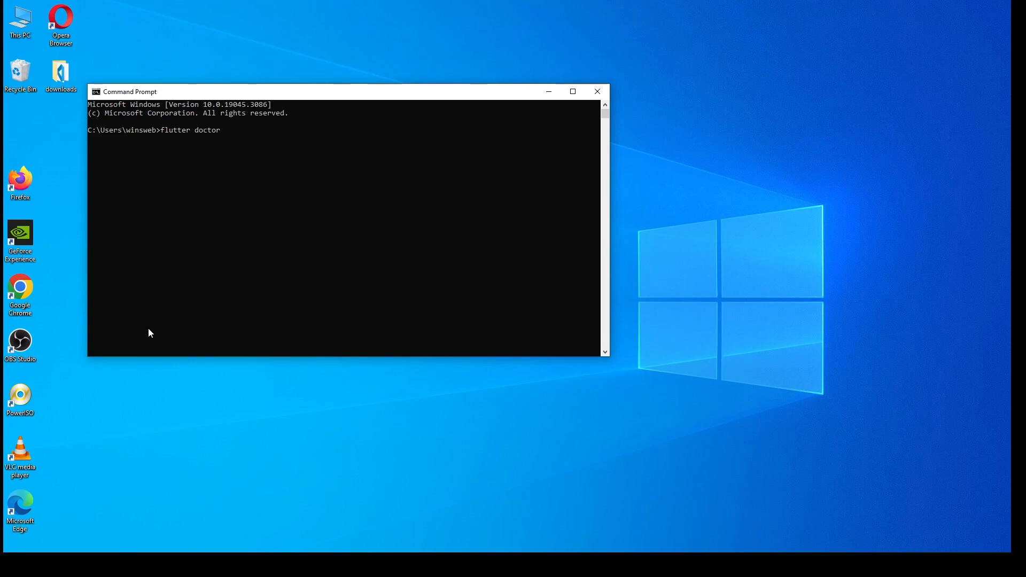
pyautogui.press('Return')
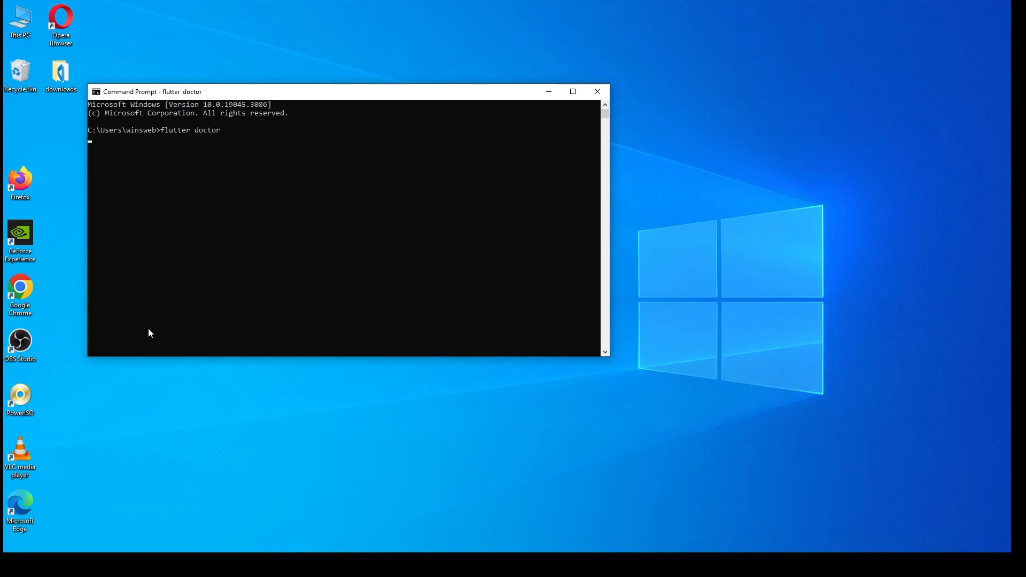
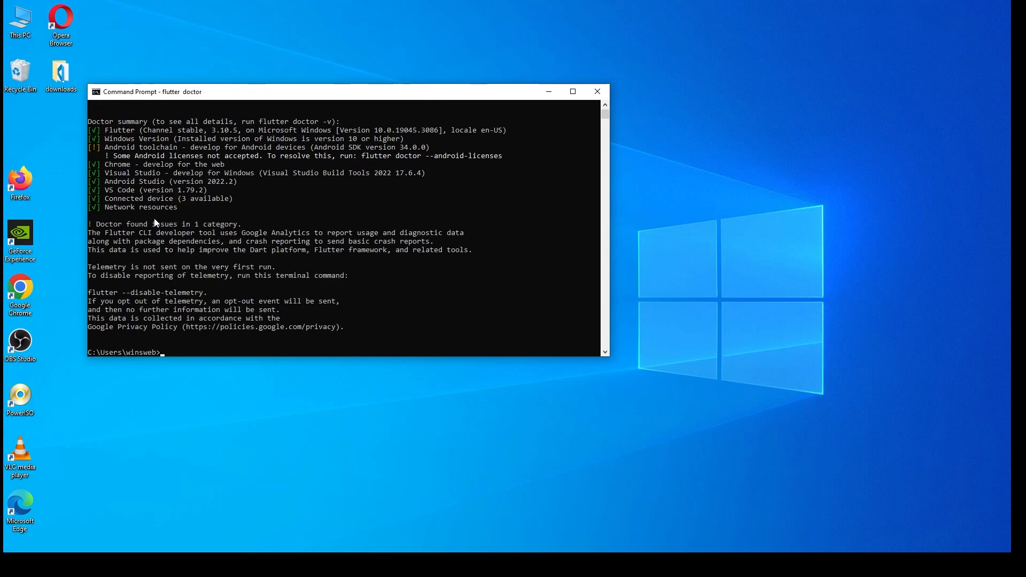
pyautogui.scroll(1, 152, 225)
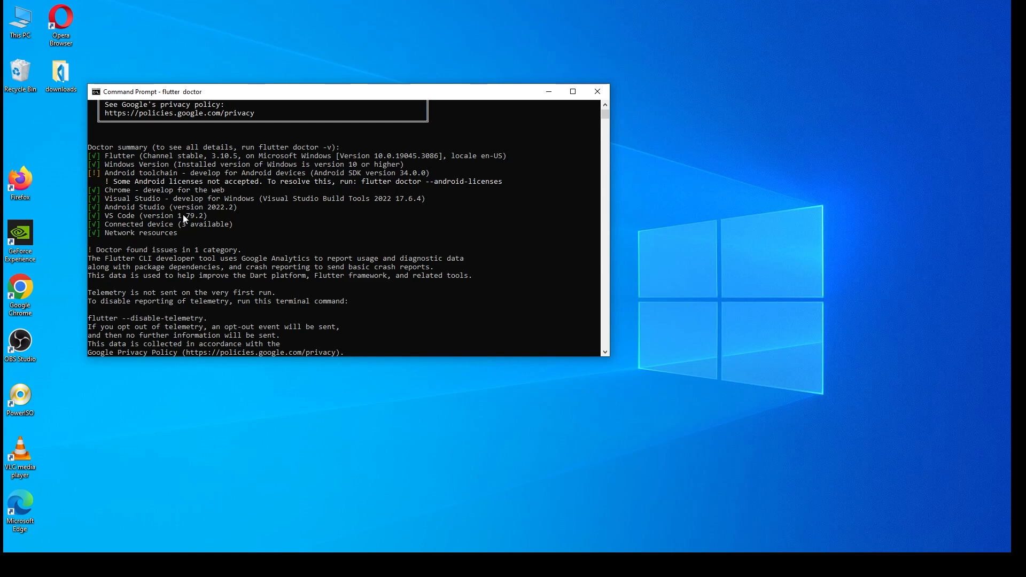
# Switch to Microsoft Edge and read through the Flutter Windows install page down to the Agree to Android Licenses section
pyautogui.scroll(1, 280, 261)
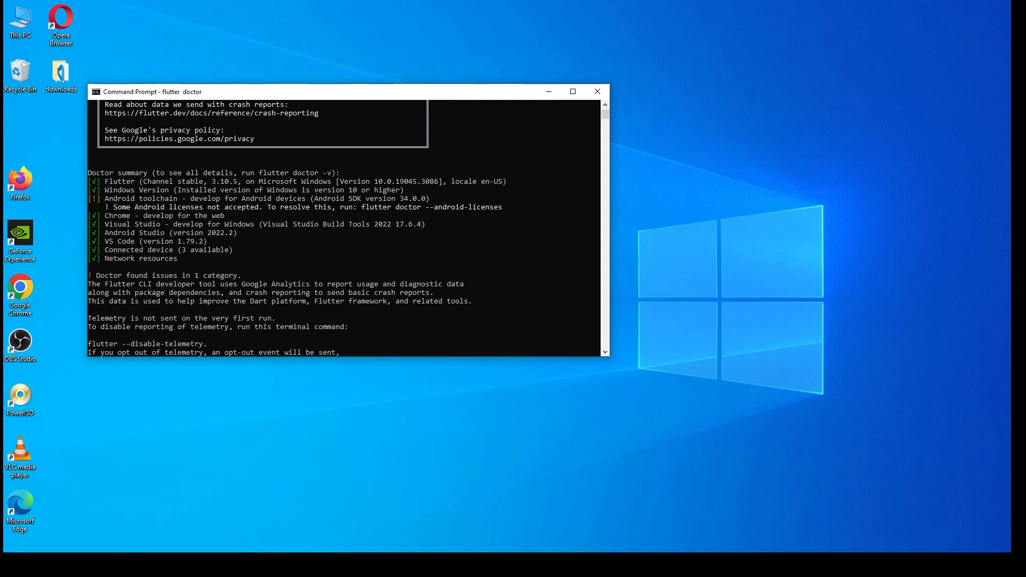
pyautogui.hotkey('alt', 'Tab')
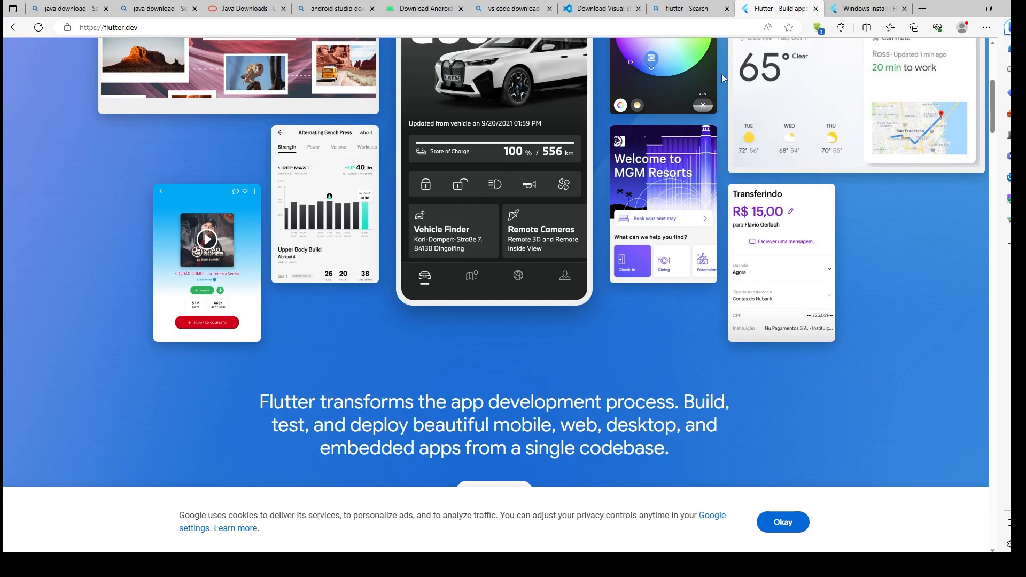
pyautogui.click(658, 15)
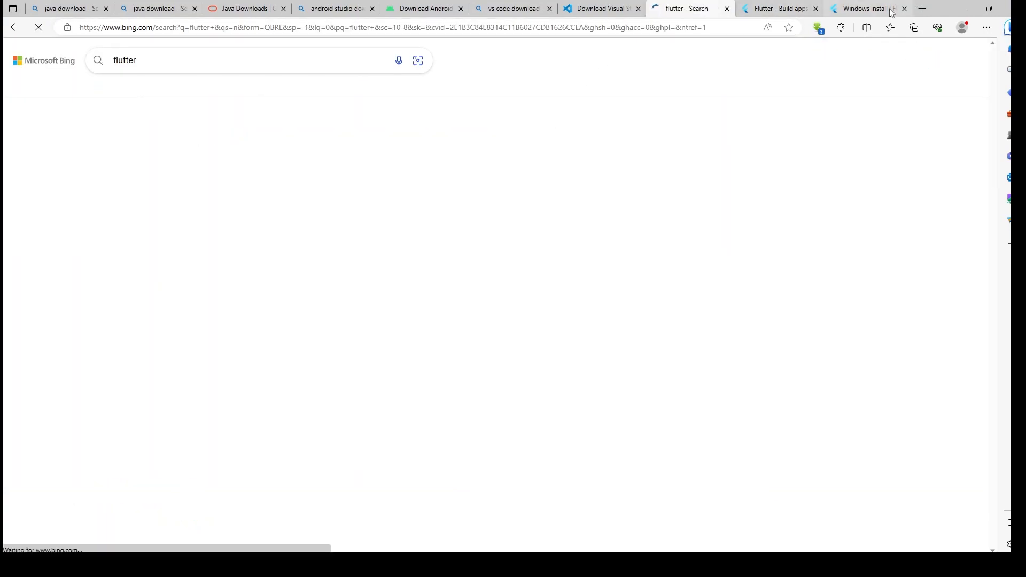
pyautogui.click(891, 12)
pyautogui.scroll(6, 572, 289)
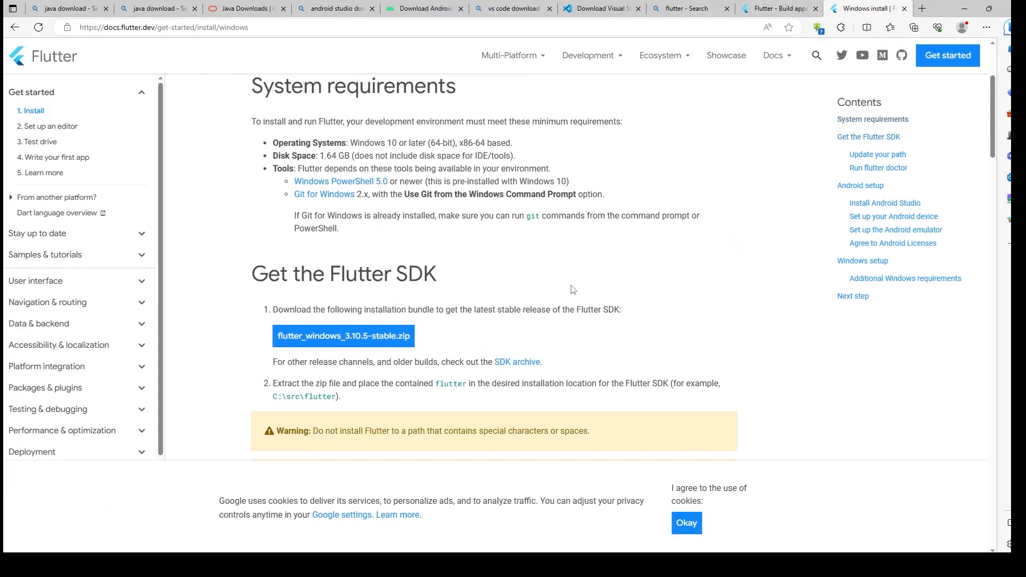
pyautogui.scroll(-5, 573, 289)
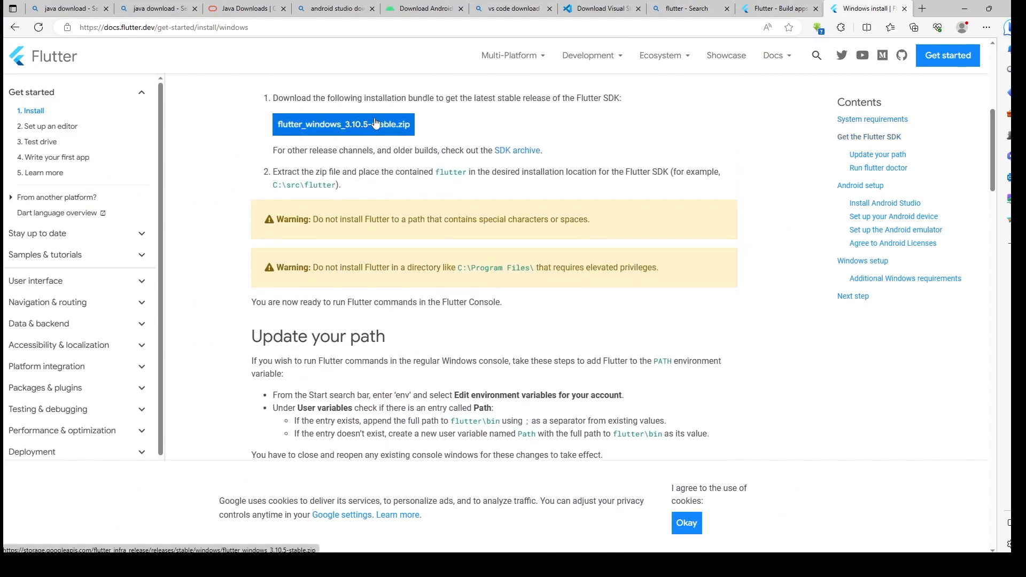
pyautogui.scroll(-1, 502, 200)
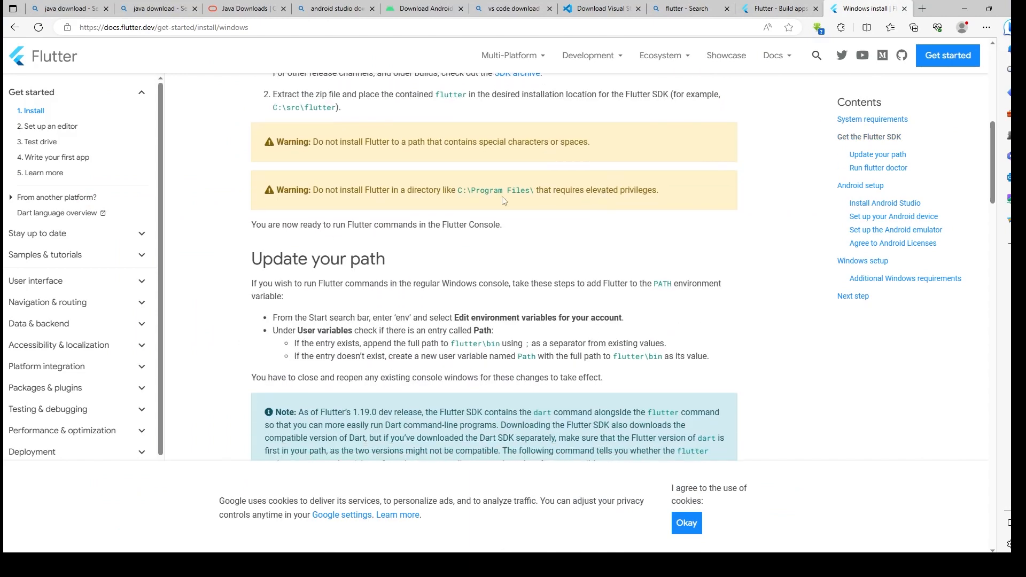
pyautogui.scroll(-2, 401, 197)
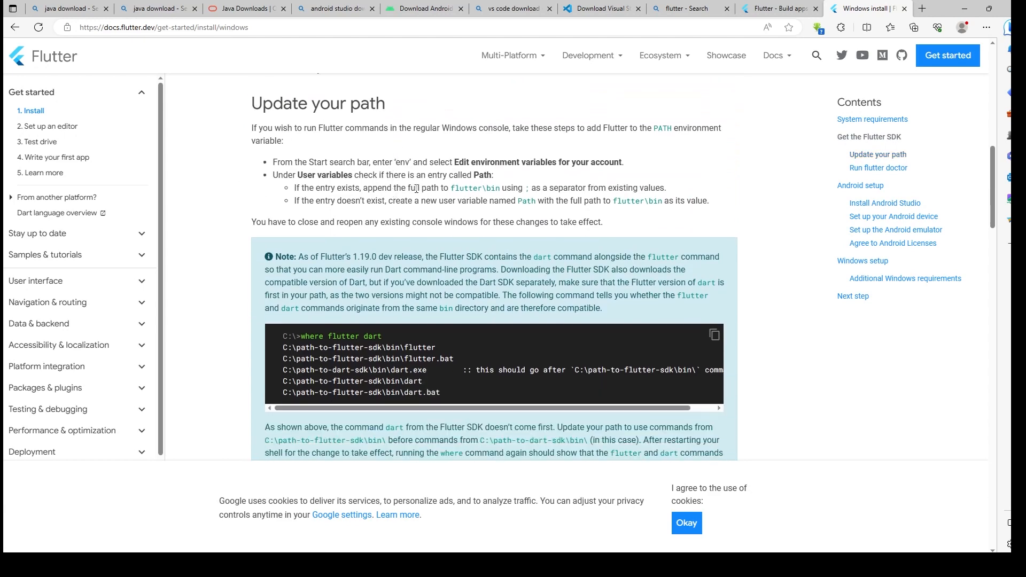
pyautogui.scroll(-7, 417, 188)
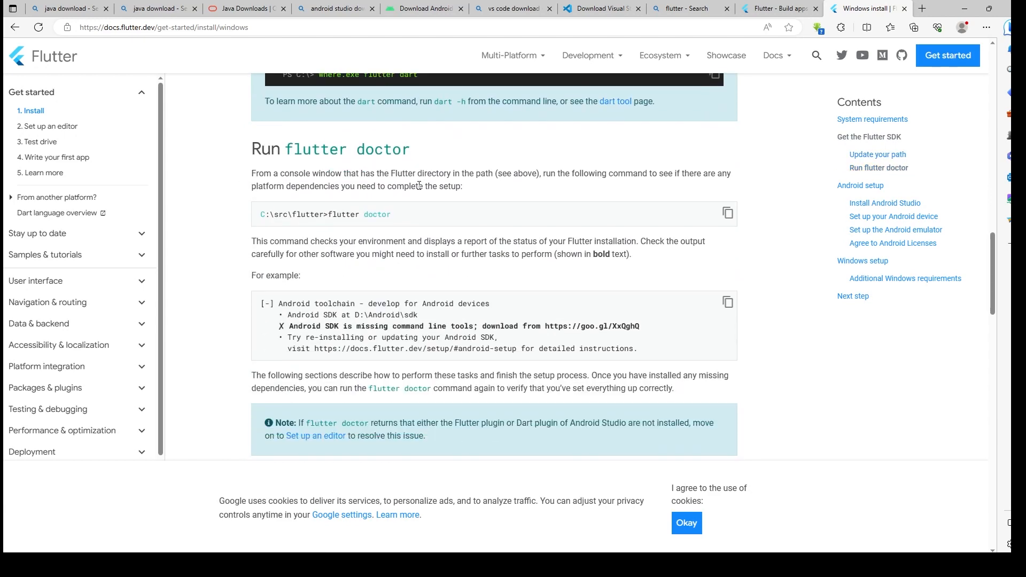
pyautogui.scroll(-2, 419, 185)
pyautogui.scroll(-6, 364, 182)
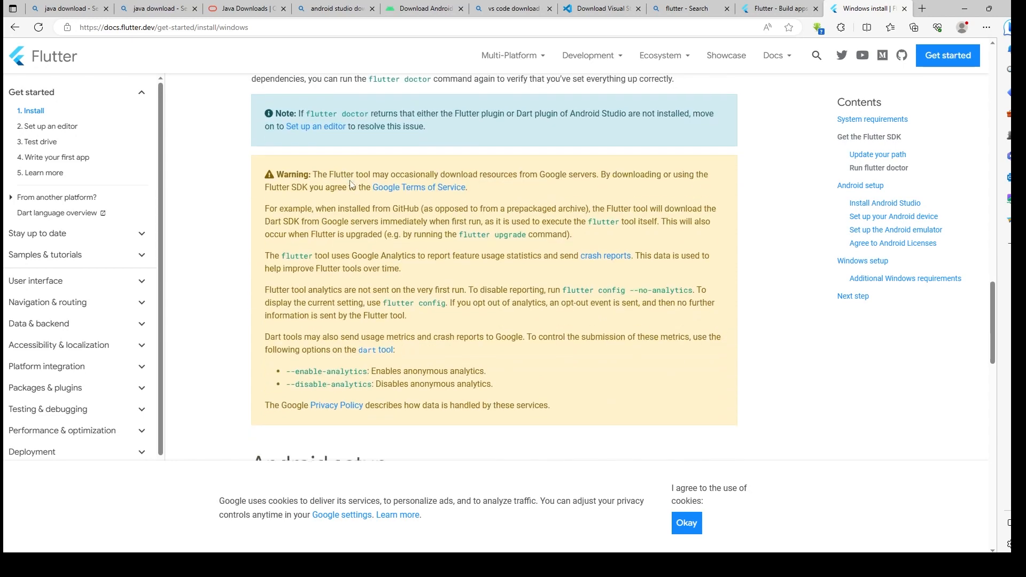
pyautogui.scroll(-4, 441, 197)
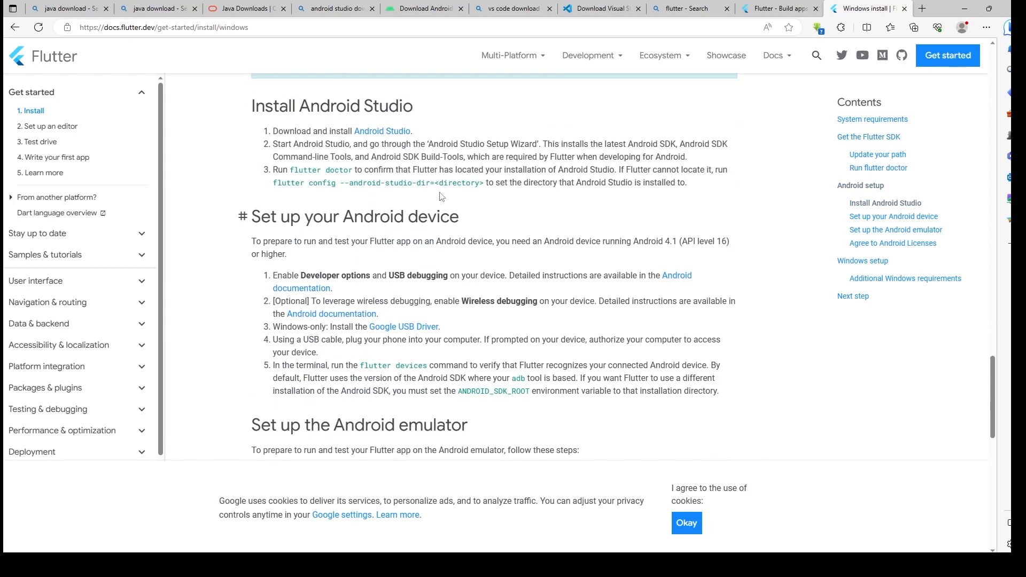
pyautogui.scroll(-3, 441, 197)
pyautogui.scroll(-1, 440, 196)
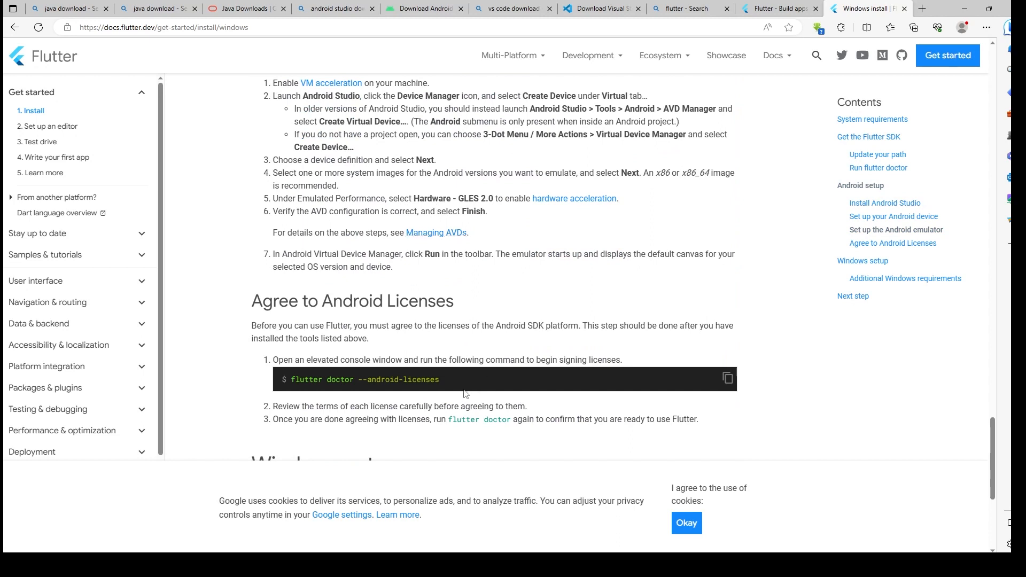
# Copy the flutter doctor --android-licenses command from the install page and run it in Command Prompt
pyautogui.click(733, 385)
pyautogui.click(727, 384)
pyautogui.click(315, 564)
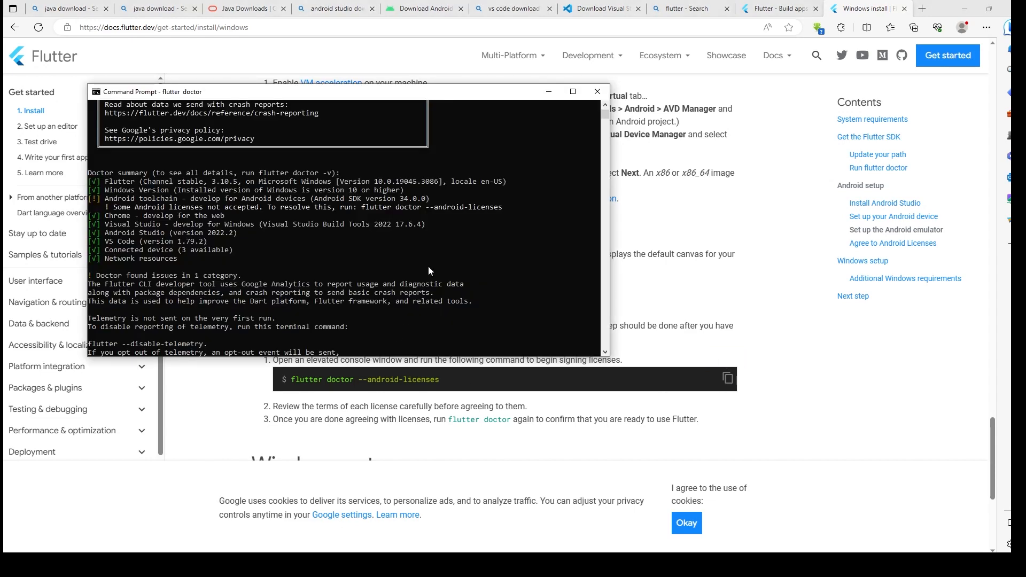
pyautogui.scroll(-3, 422, 270)
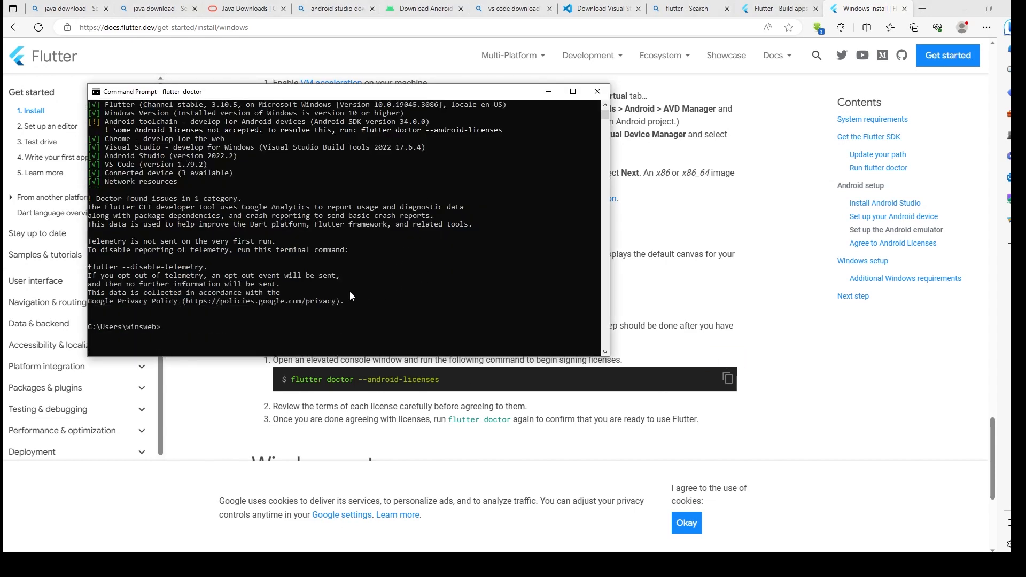
pyautogui.rightClick(209, 326)
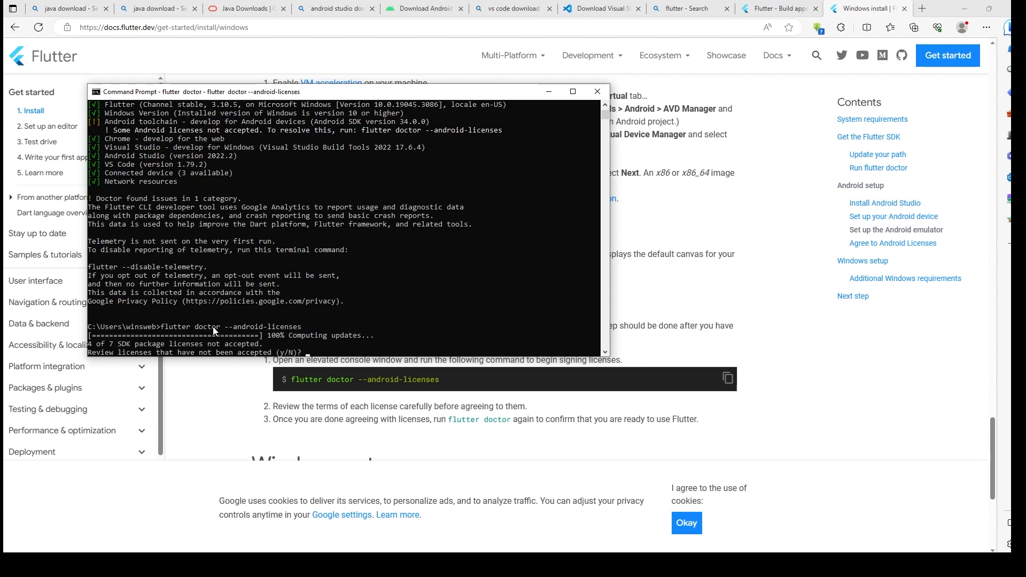
# Answer y to review the unaccepted Android SDK licenses and accept each one with y
pyautogui.write('y')
pyautogui.press('Return')
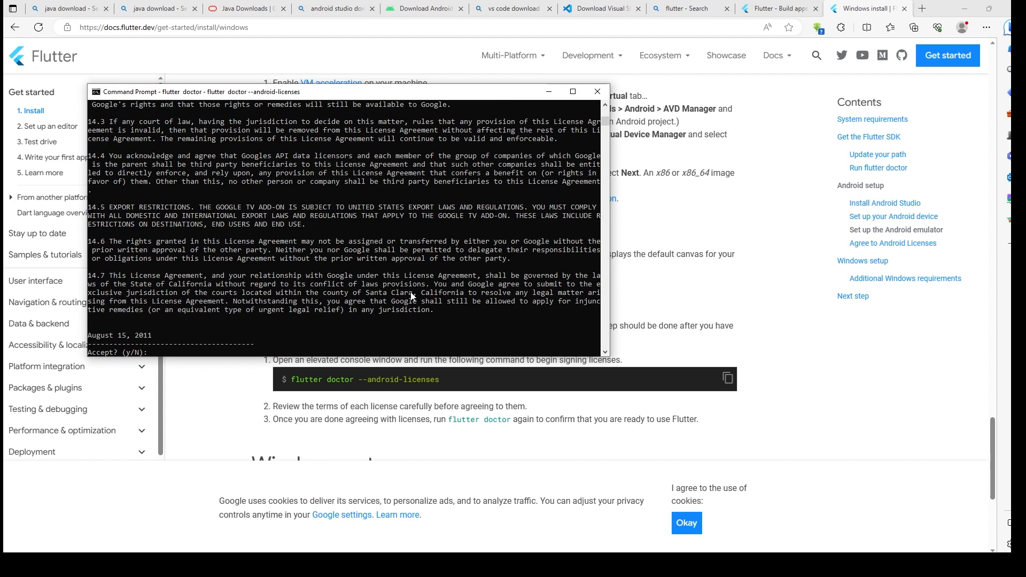
pyautogui.write('y')
pyautogui.press('Return')
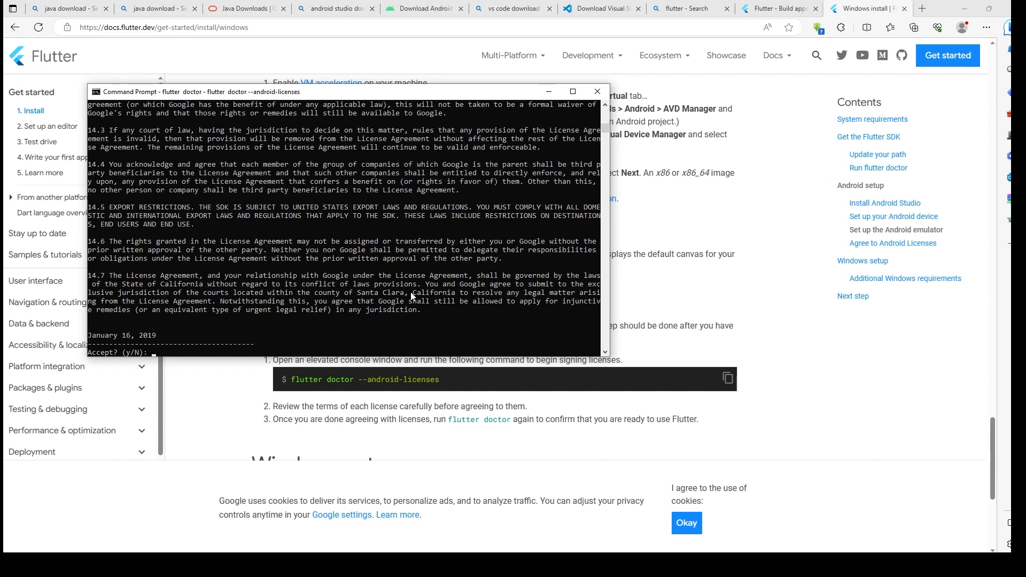
pyautogui.write('y')
pyautogui.press('Return')
pyautogui.write('y')
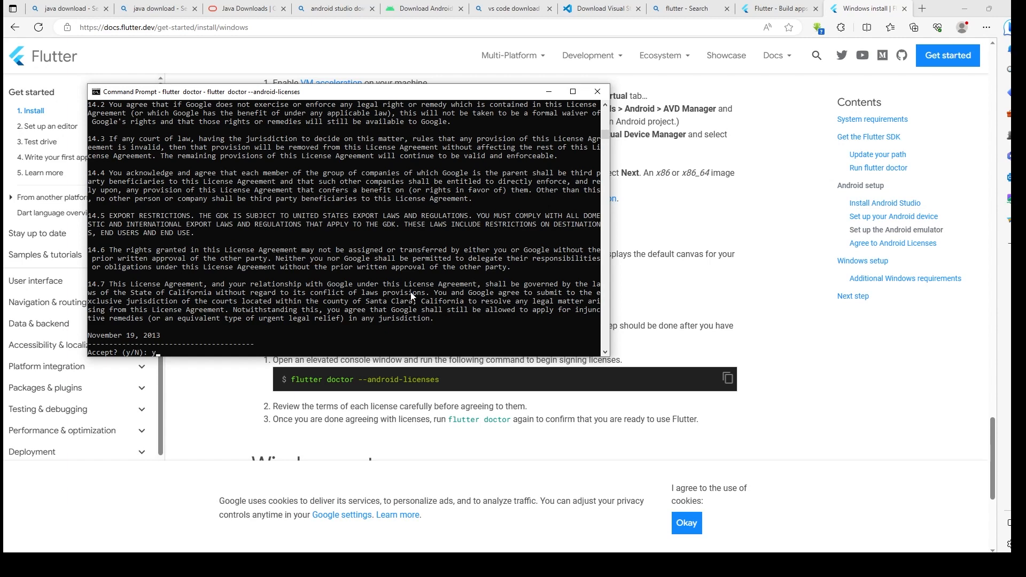
pyautogui.press('Return')
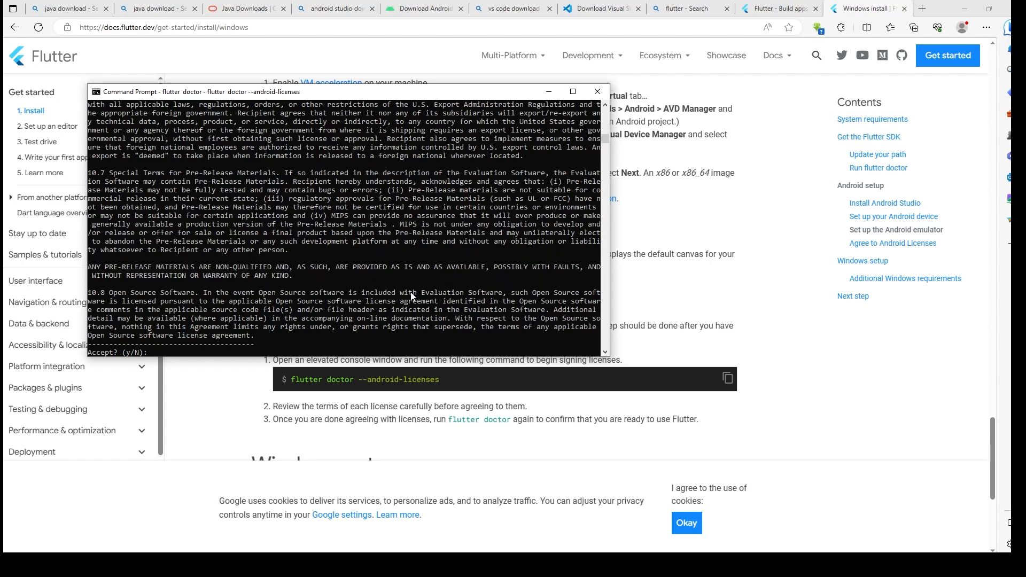
pyautogui.write('y')
pyautogui.press('Return')
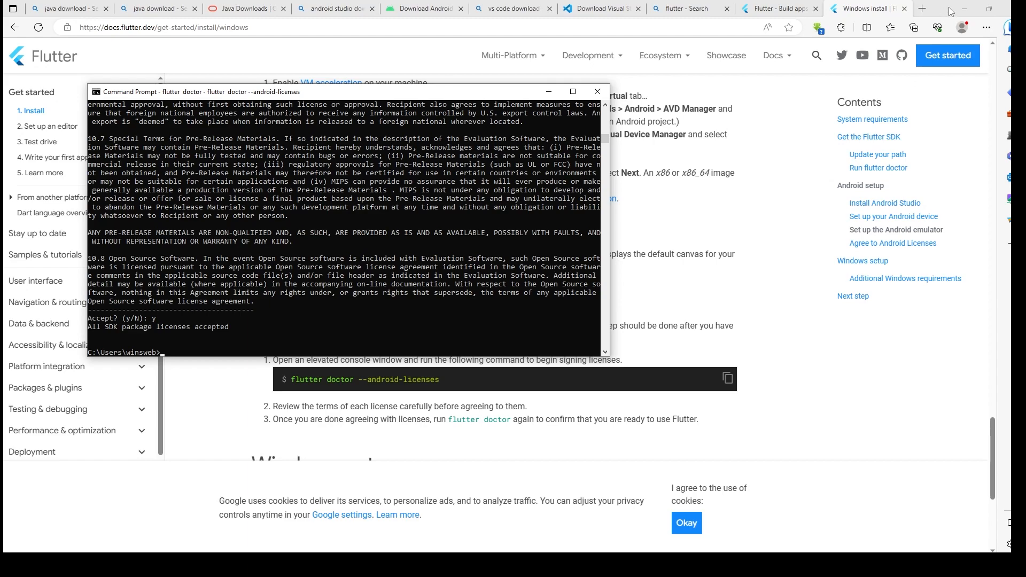
# Minimize the browser and Command Prompt windows and launch Android Studio
pyautogui.click(964, 8)
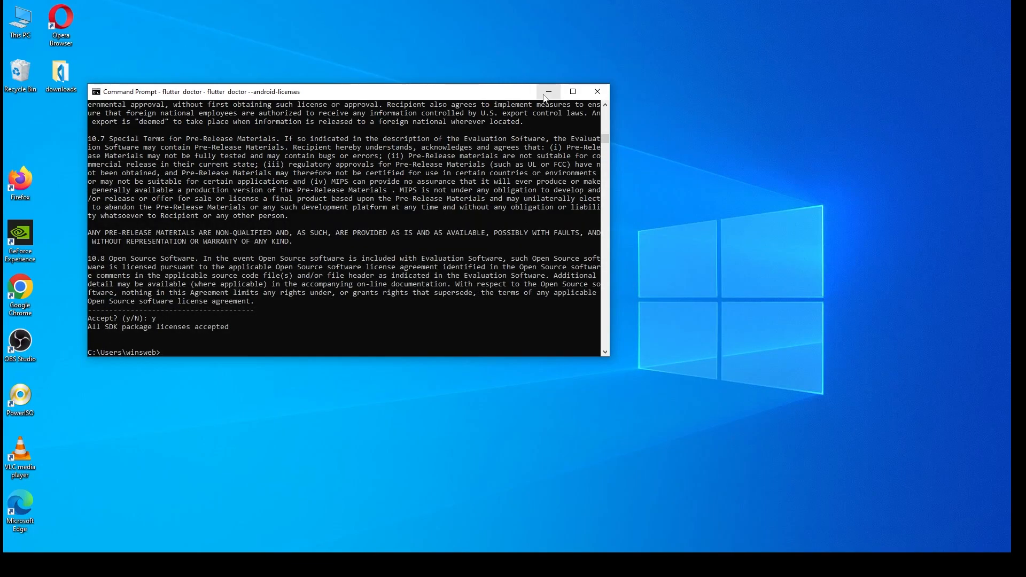
pyautogui.click(548, 92)
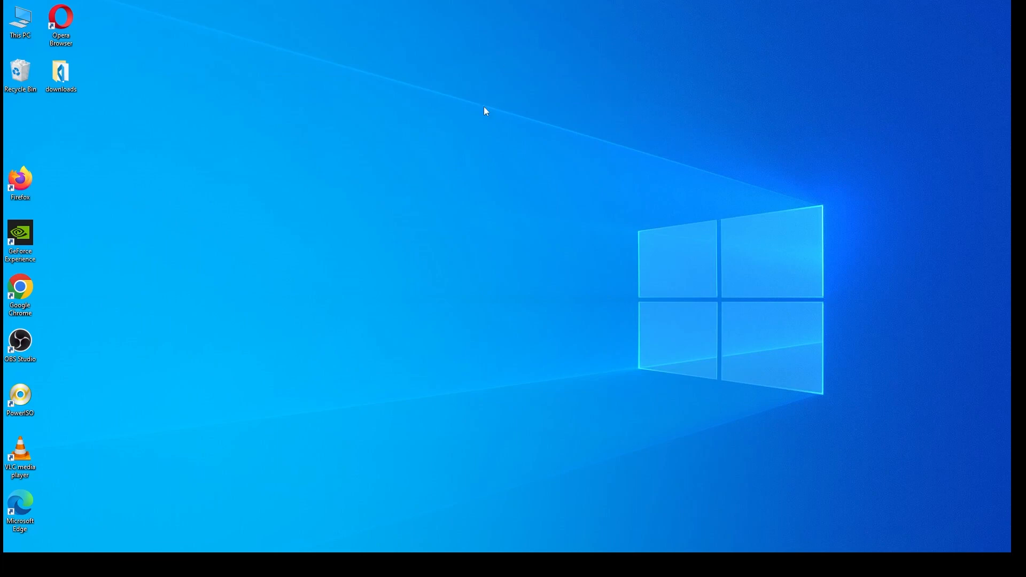
pyautogui.click(13, 564)
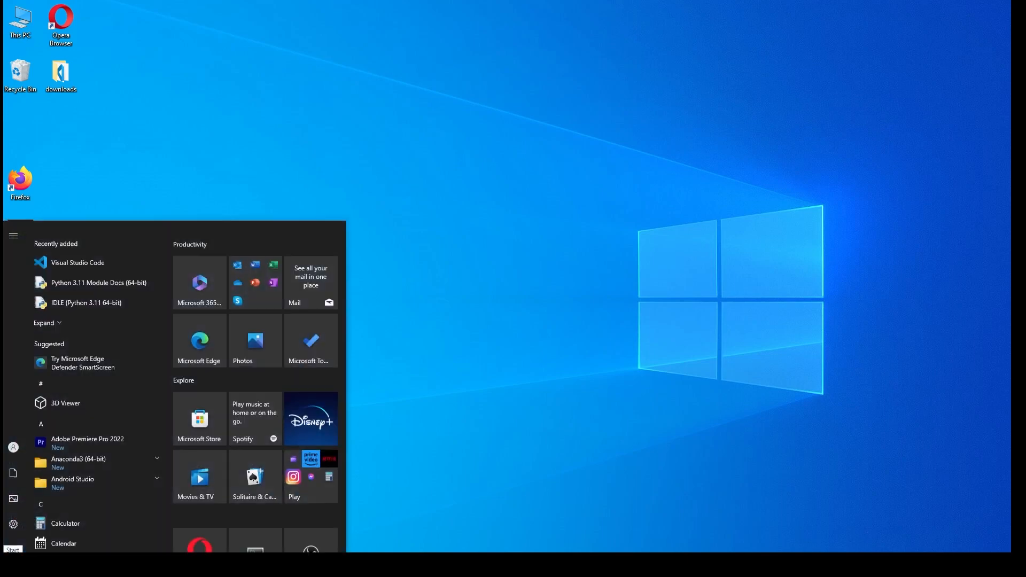
pyautogui.scroll(-2, 295, 483)
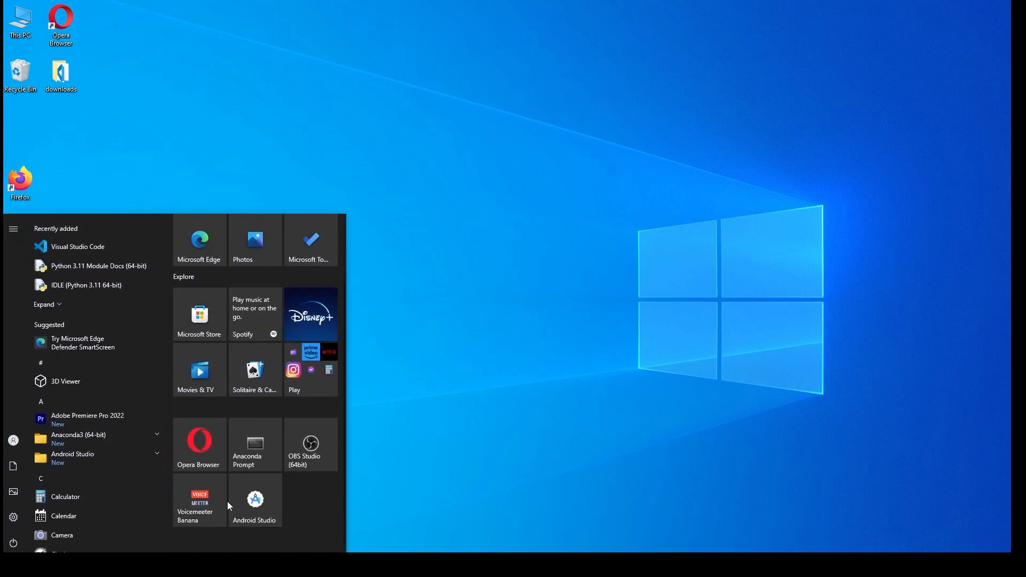
pyautogui.click(255, 499)
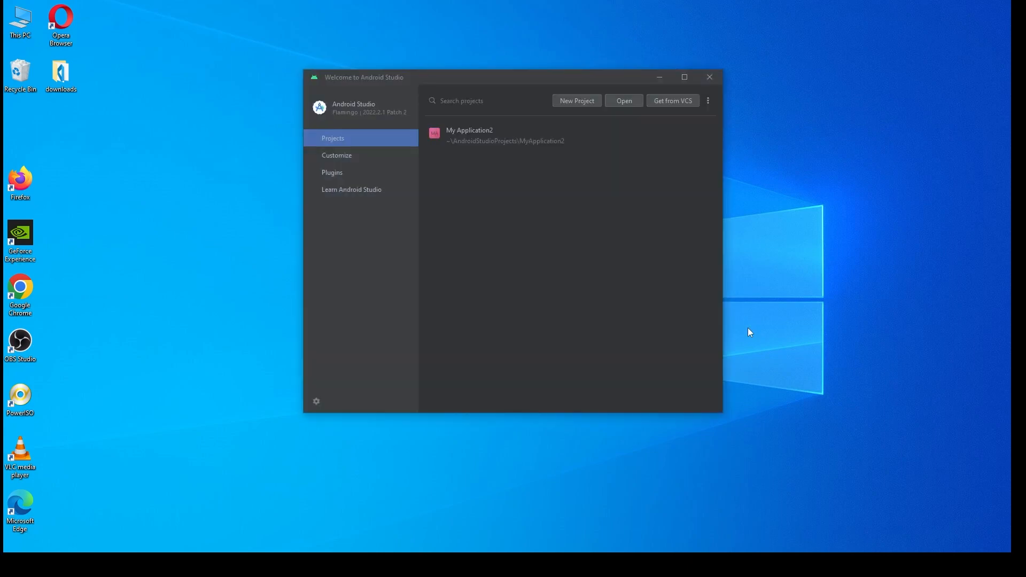
# Start the Pixel_3a_API_34_extension_level_7_x86_64 virtual device from the Device Manager and move the emulator to the other side of the desktop
pyautogui.click(714, 101)
pyautogui.click(741, 163)
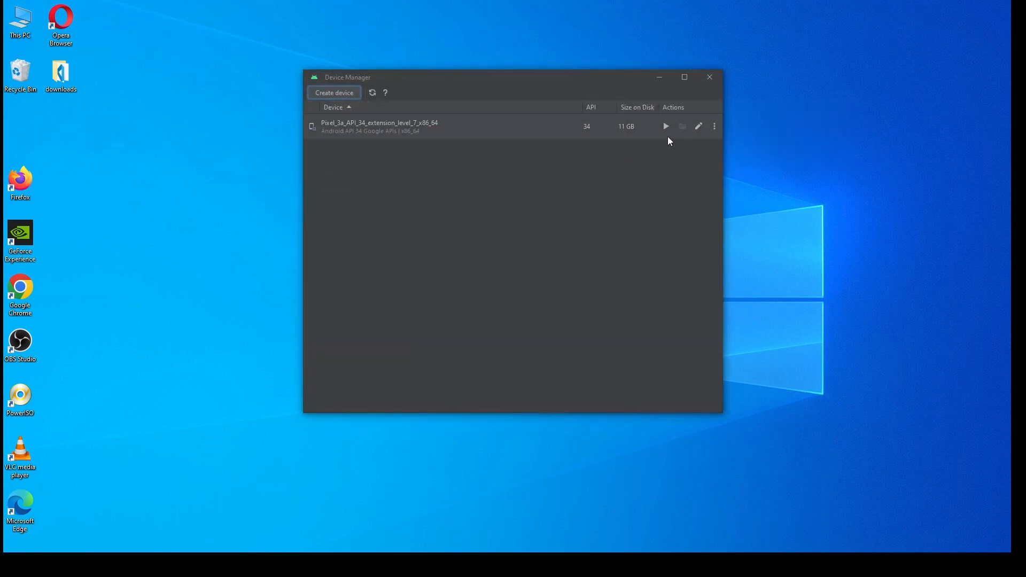
pyautogui.click(666, 126)
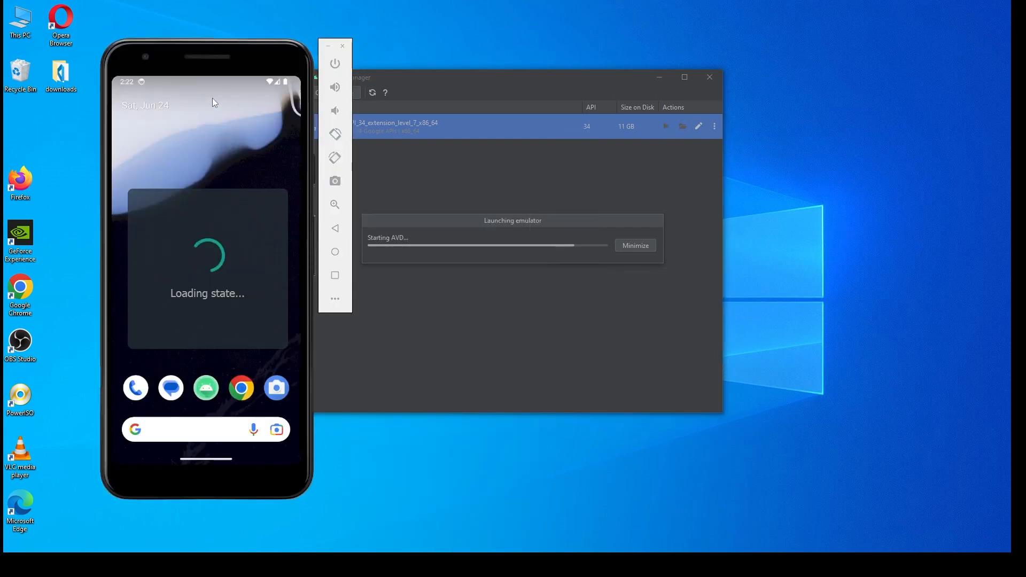
pyautogui.moveTo(220, 51); pyautogui.dragTo(784, 60)
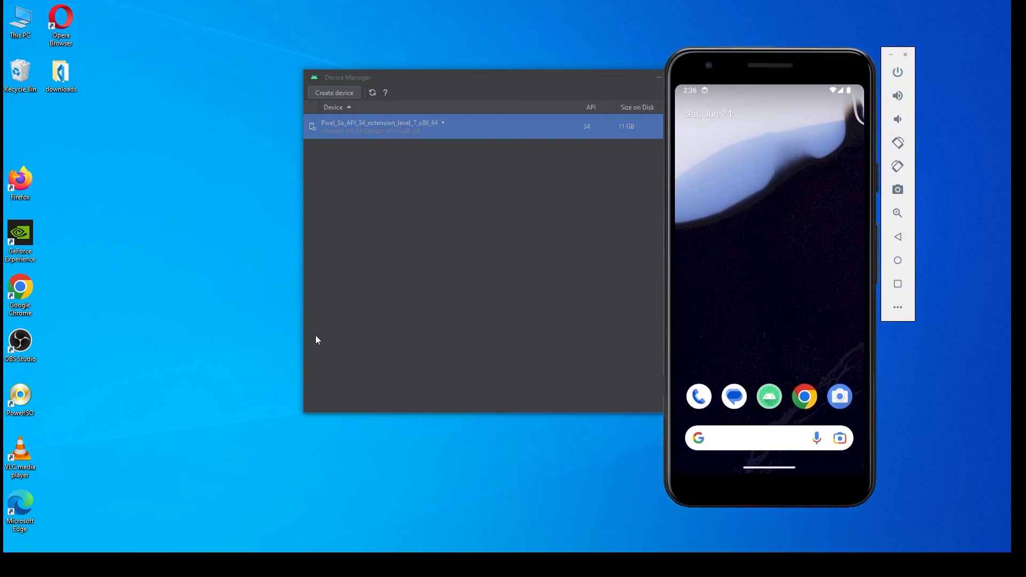
# Minimize the Device Manager and the Android Studio welcome window, leaving the emulator open on the desktop
pyautogui.rightClick(139, 102)
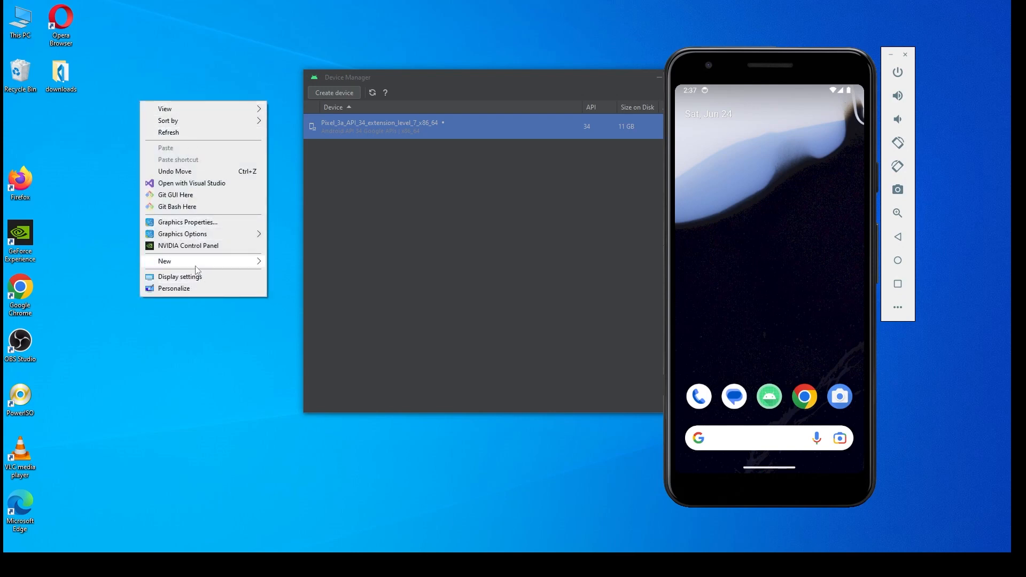
pyautogui.click(409, 110)
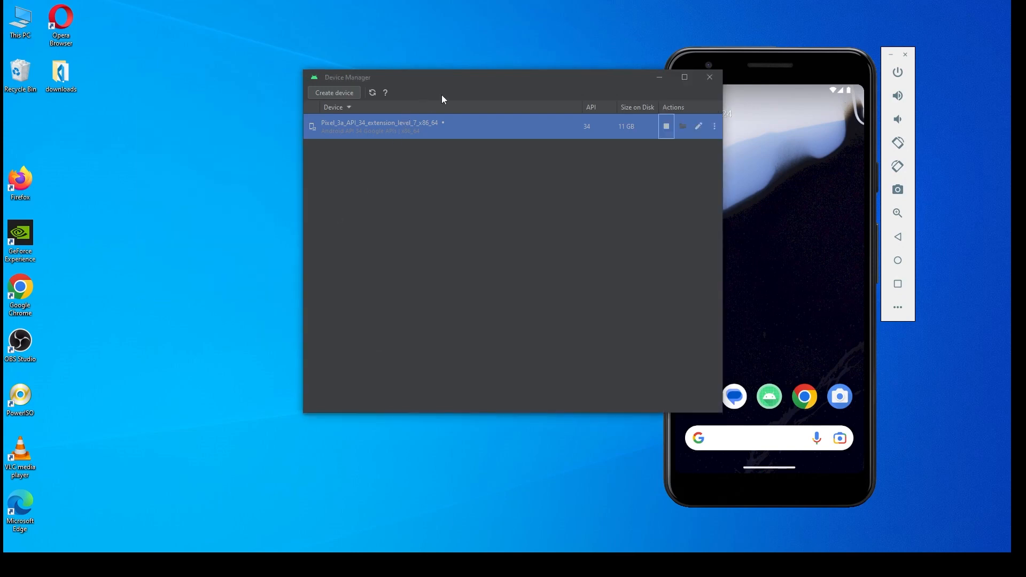
pyautogui.click(658, 79)
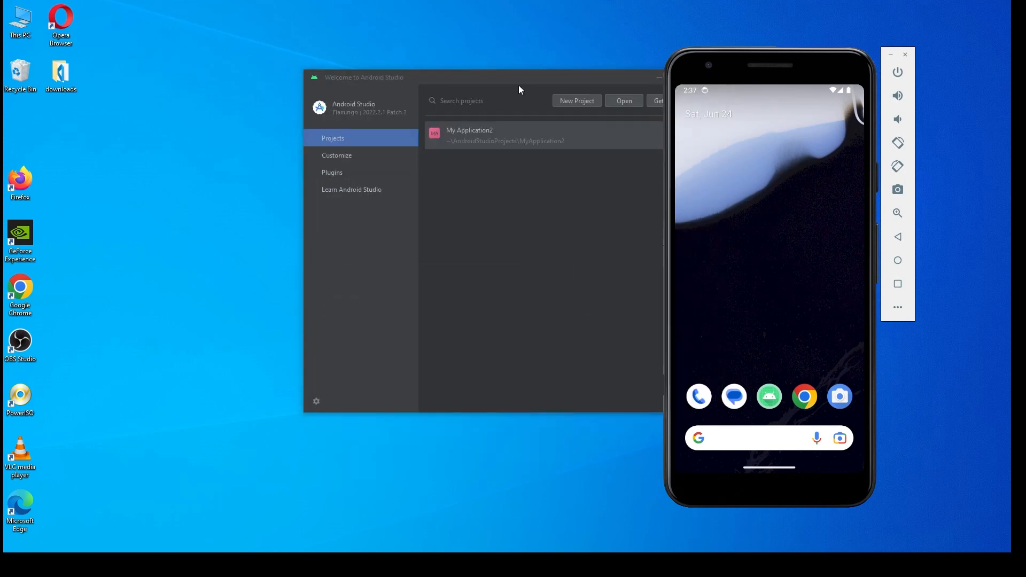
pyautogui.click(519, 86)
pyautogui.click(653, 78)
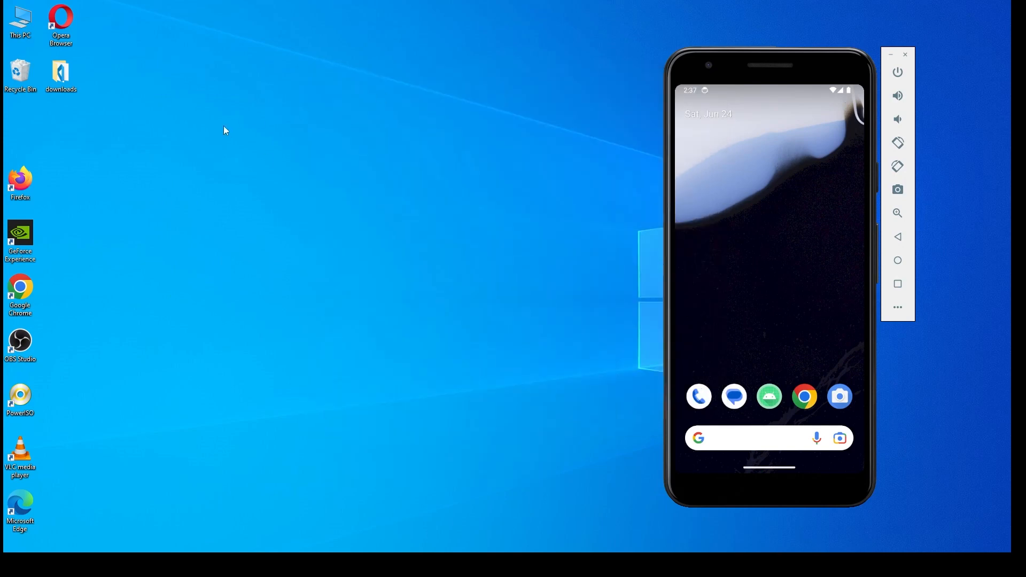
# Create a new desktop folder named test and open it
pyautogui.rightClick(224, 130)
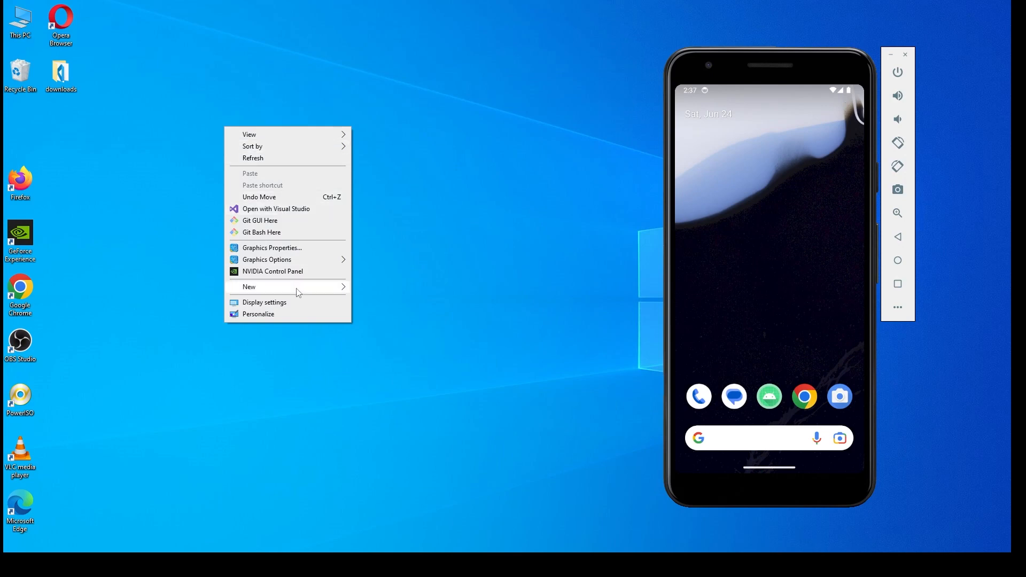
pyautogui.moveTo(298, 293)
pyautogui.click(357, 287)
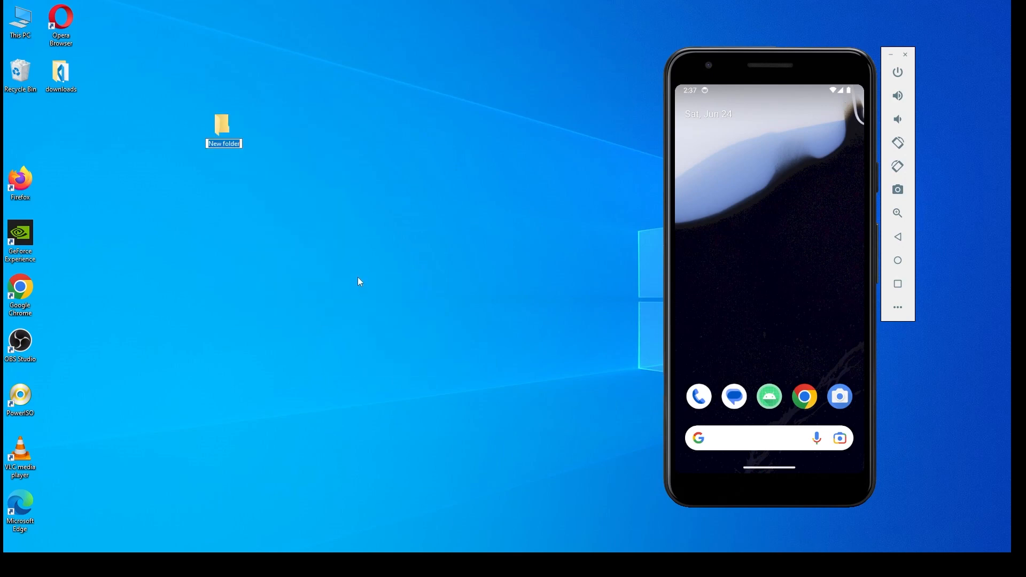
pyautogui.write('test')
pyautogui.press('Return')
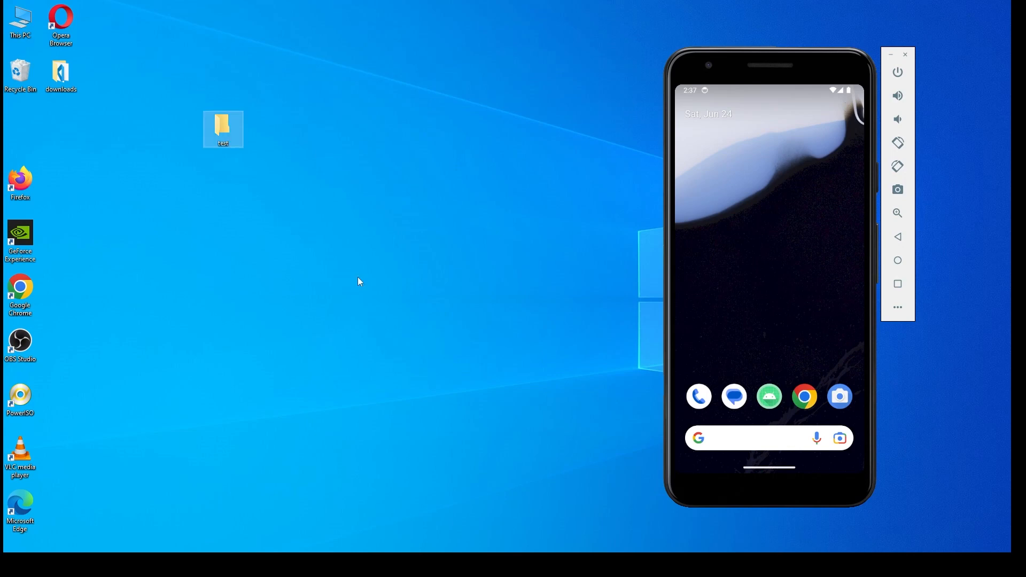
pyautogui.doubleClick(209, 133)
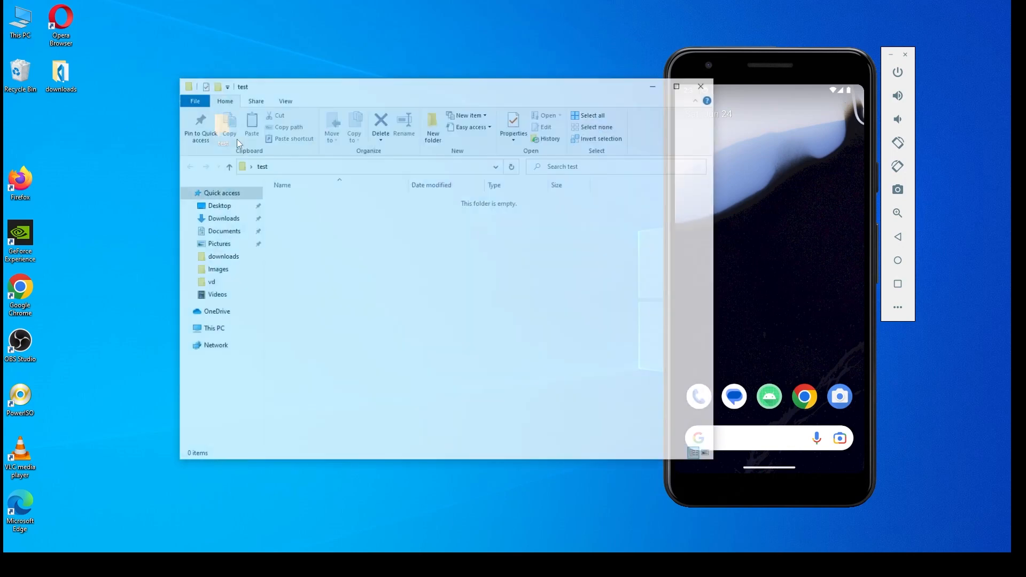
# Close the old Command Prompt window and open a new one at the test folder's path
pyautogui.click(322, 166)
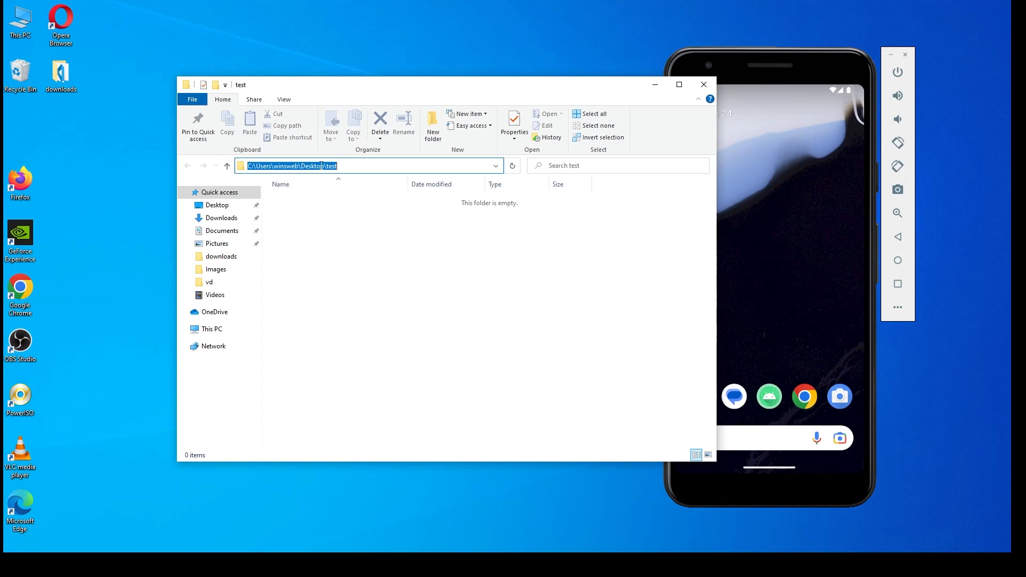
pyautogui.click(359, 210)
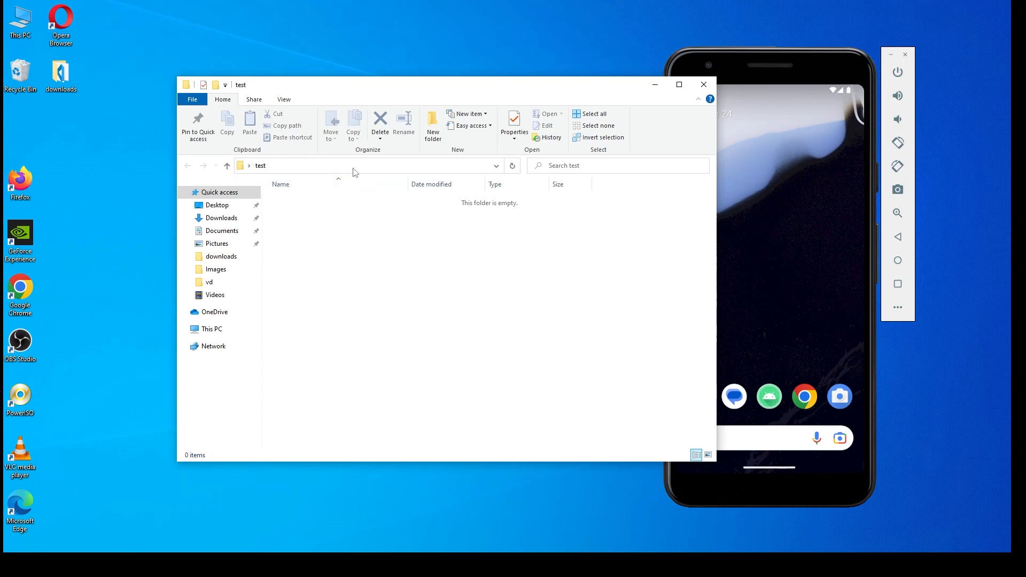
pyautogui.click(354, 168)
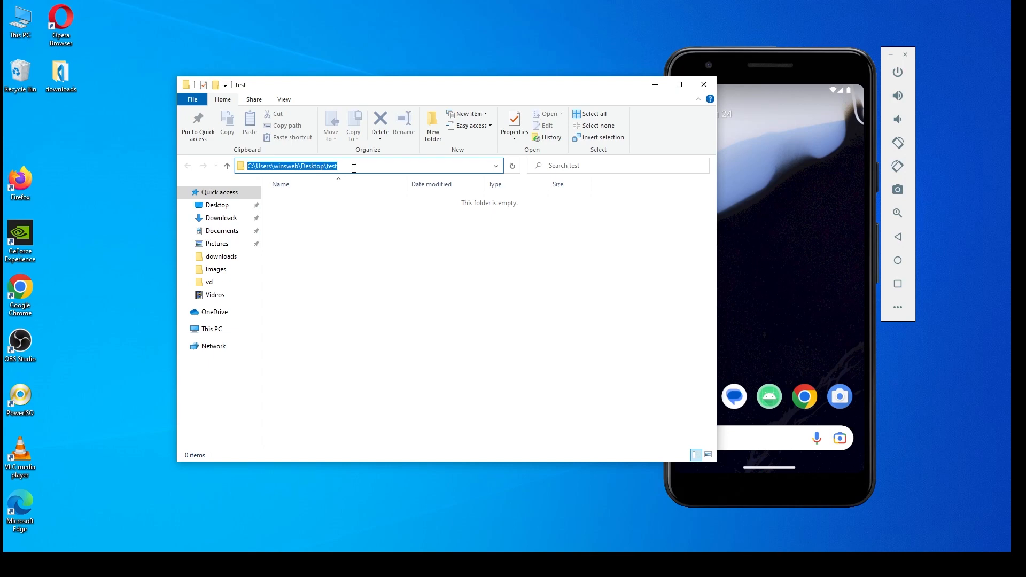
pyautogui.press('BackSpace')
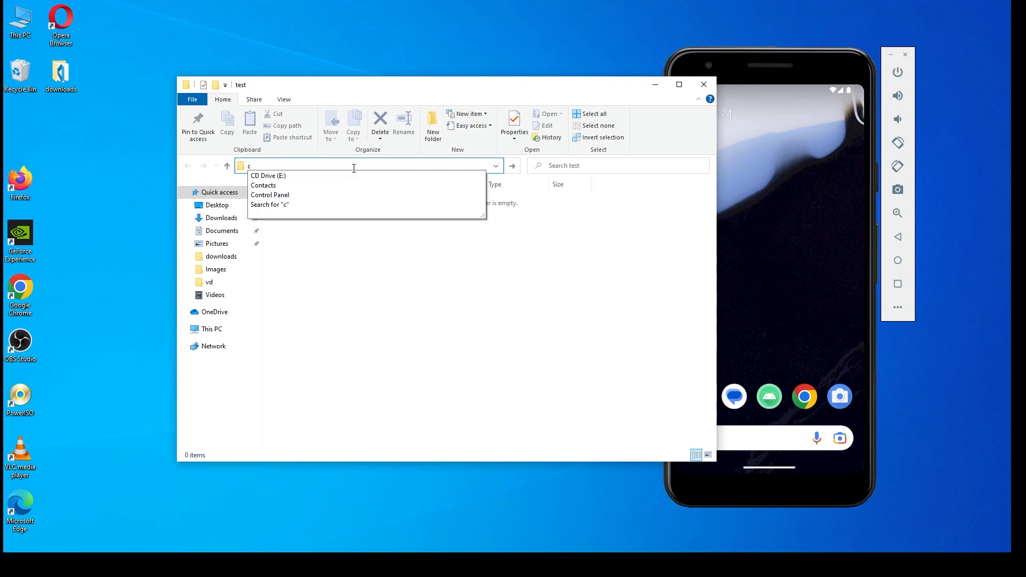
pyautogui.write('cm')
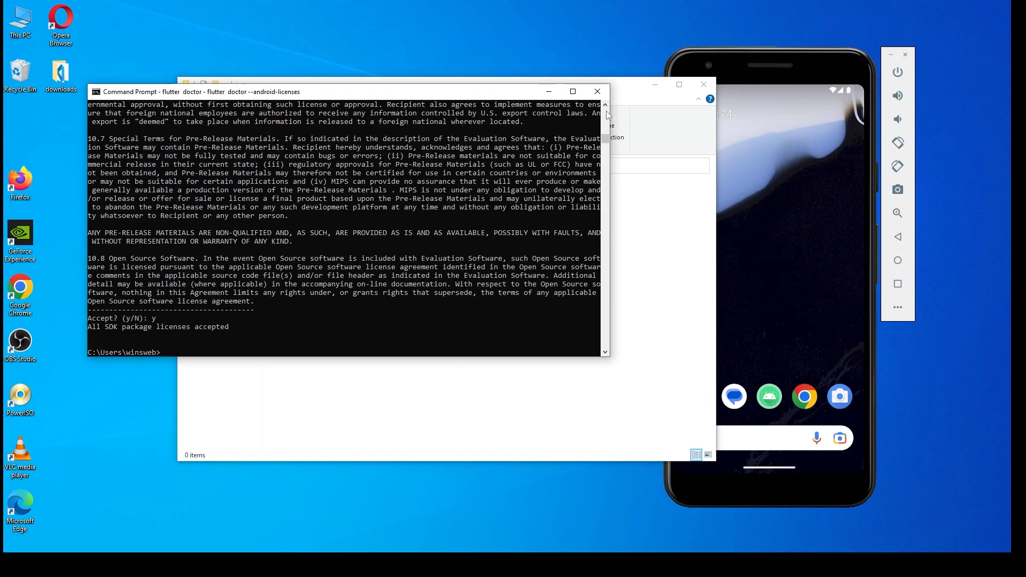
pyautogui.click(597, 91)
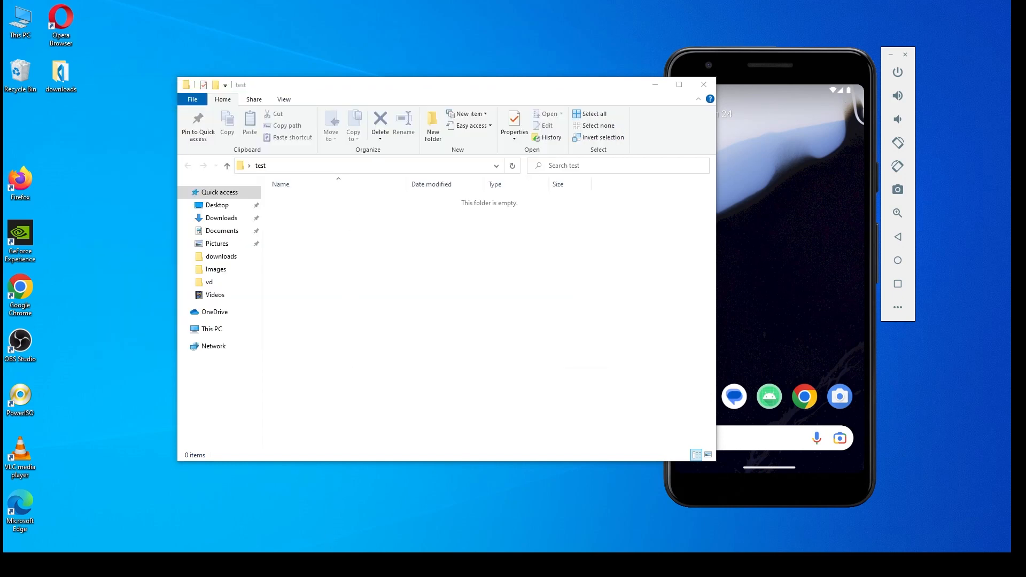
pyautogui.click(321, 166)
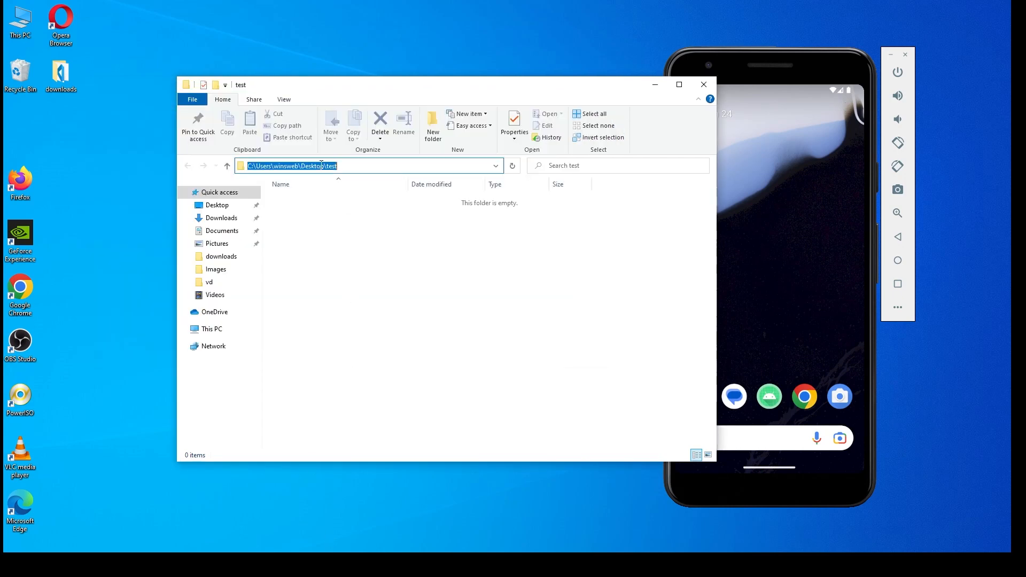
pyautogui.write('cmd')
pyautogui.press('Return')
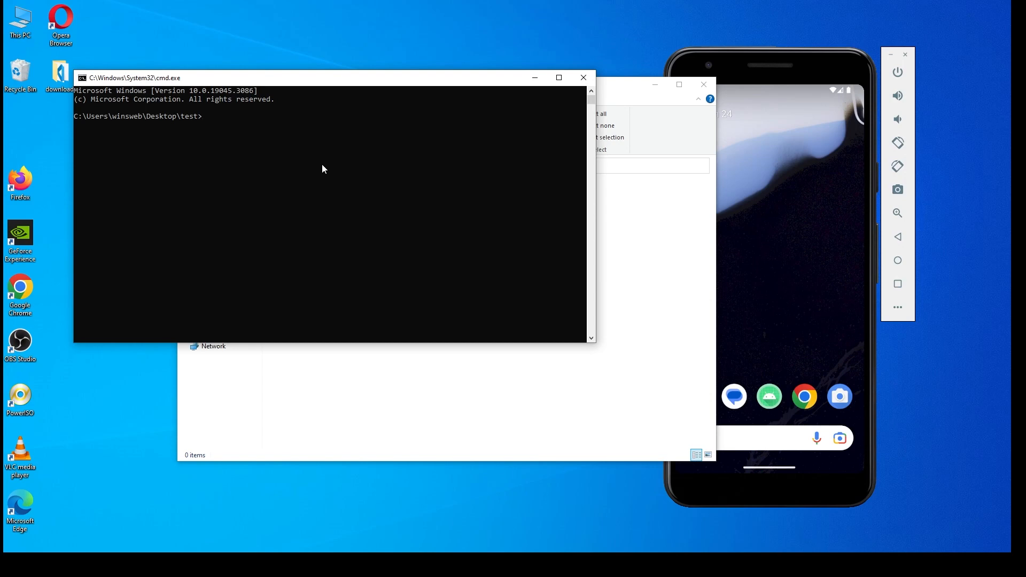
# Create a Flutter project named my_app in the test folder and move the Command Prompt aside to uncover the folder contents
pyautogui.write('flutter create my_app')
pyautogui.press('Return')
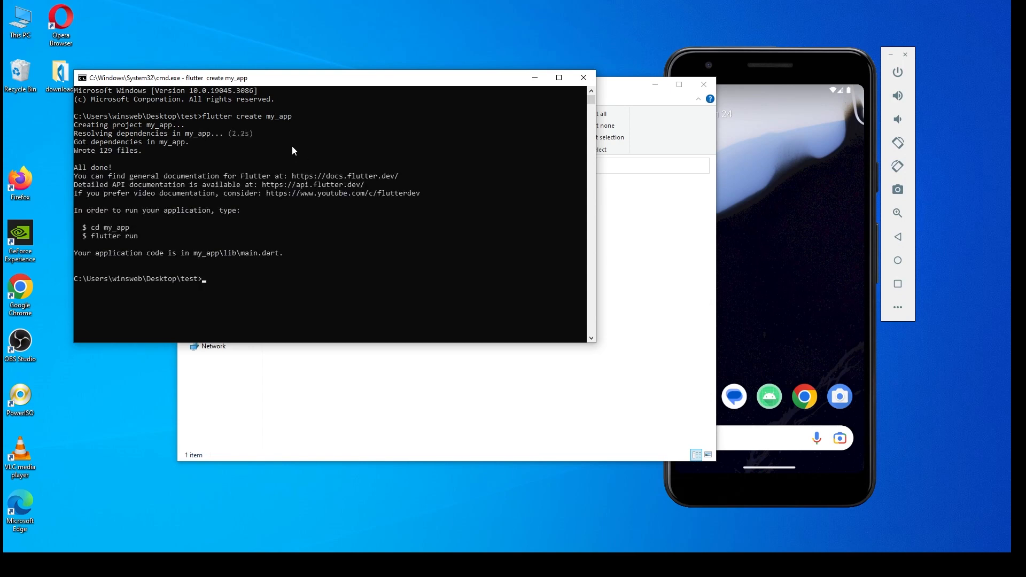
pyautogui.moveTo(339, 82); pyautogui.dragTo(567, 258)
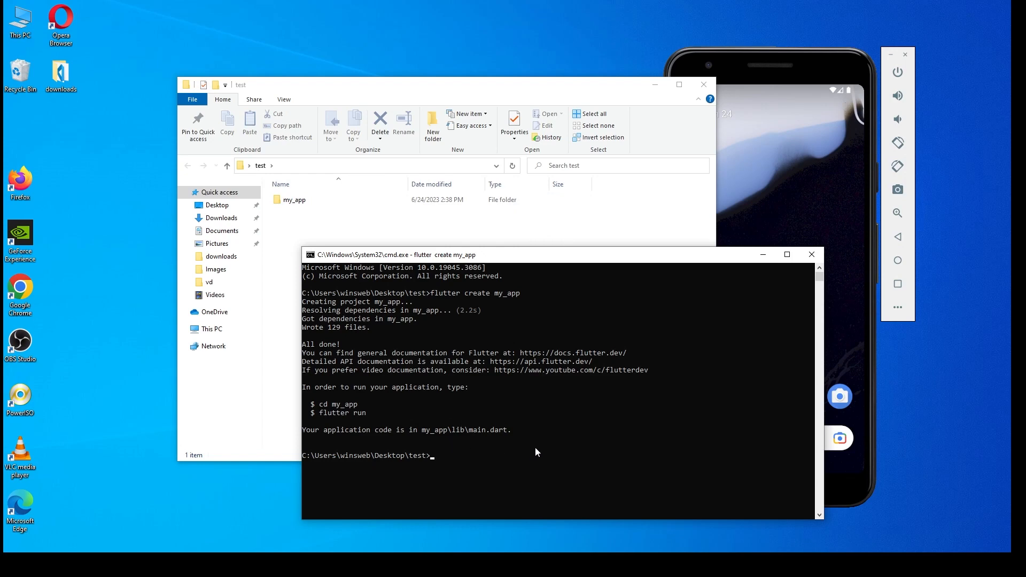
# Change into the my_app directory and open the project in Visual Studio Code with "code ."
pyautogui.write('cd my')
pyautogui.press('Tab')
pyautogui.press('Return')
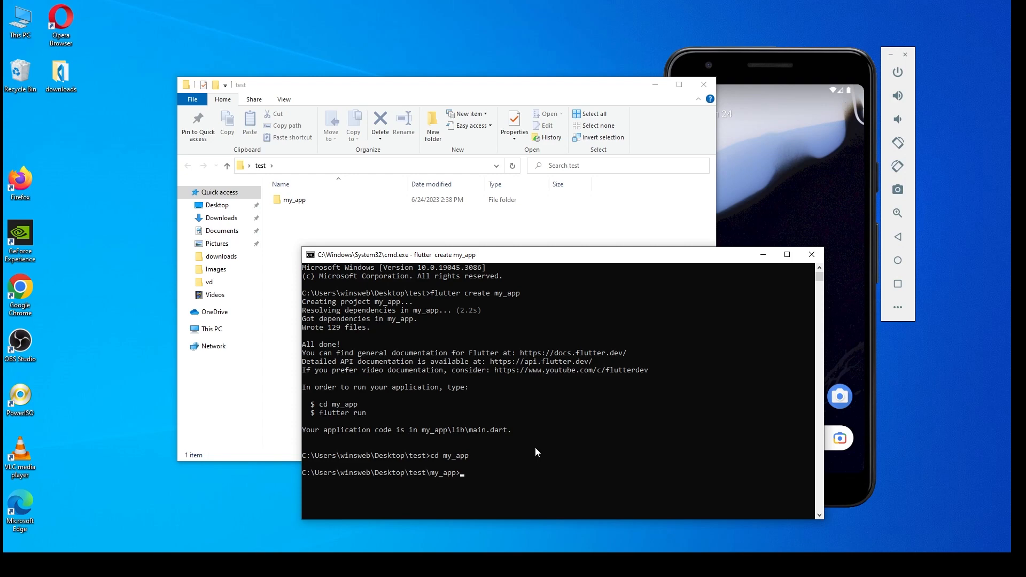
pyautogui.write('code .')
pyautogui.press('Return')
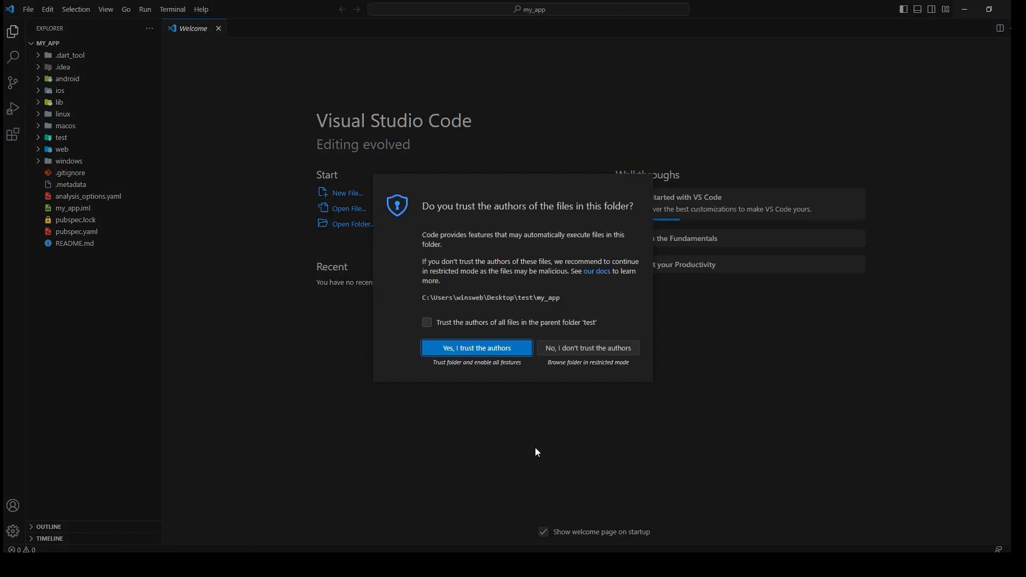
# Trust the project's authors, including those of all files in the parent folder test, and acknowledge the Dart analytics notice
pyautogui.click(427, 322)
pyautogui.click(480, 353)
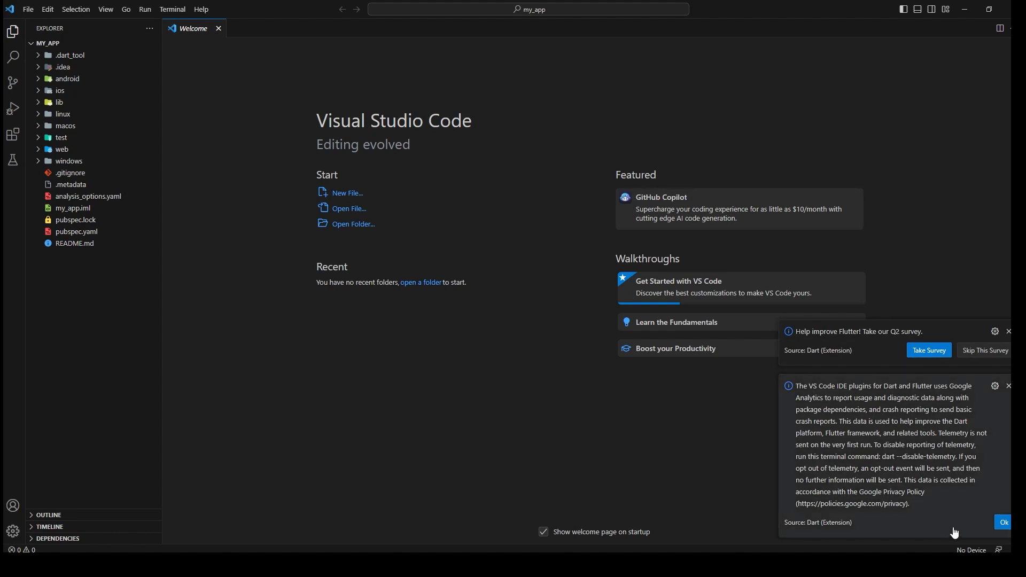
pyautogui.click(1003, 523)
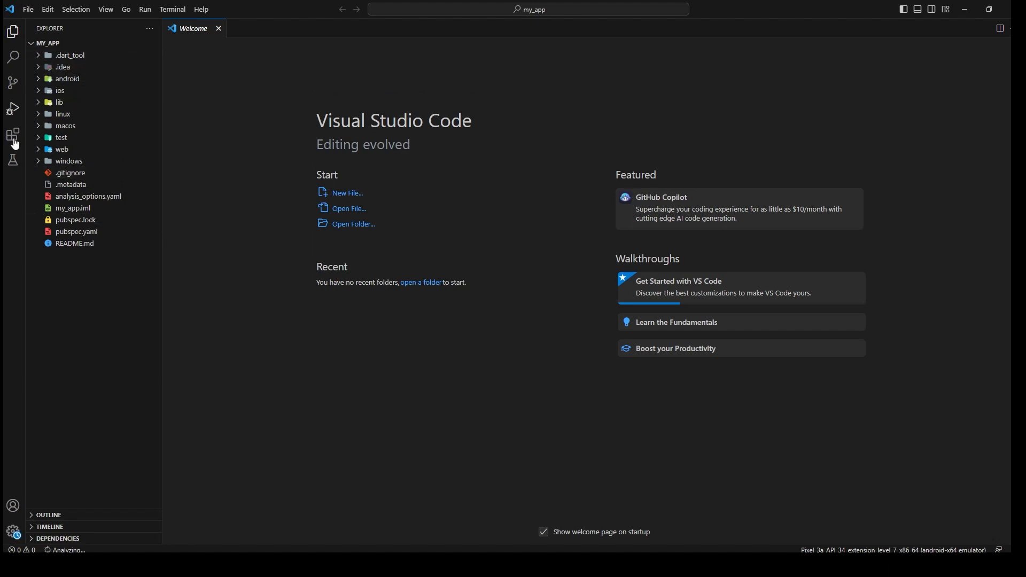
pyautogui.click(83, 322)
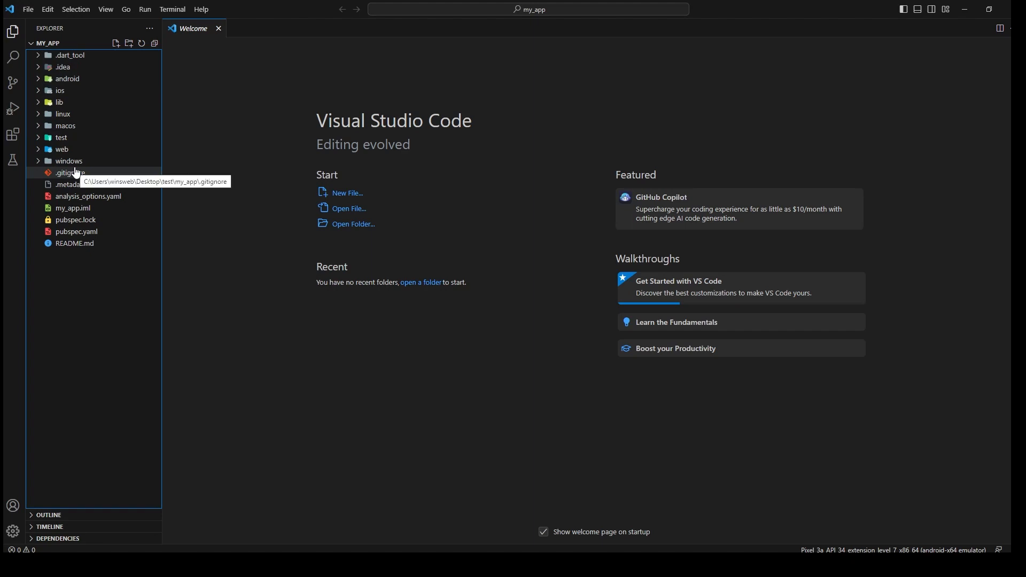
# Open main.dart from the lib folder and look through the generated app code
pyautogui.click(40, 104)
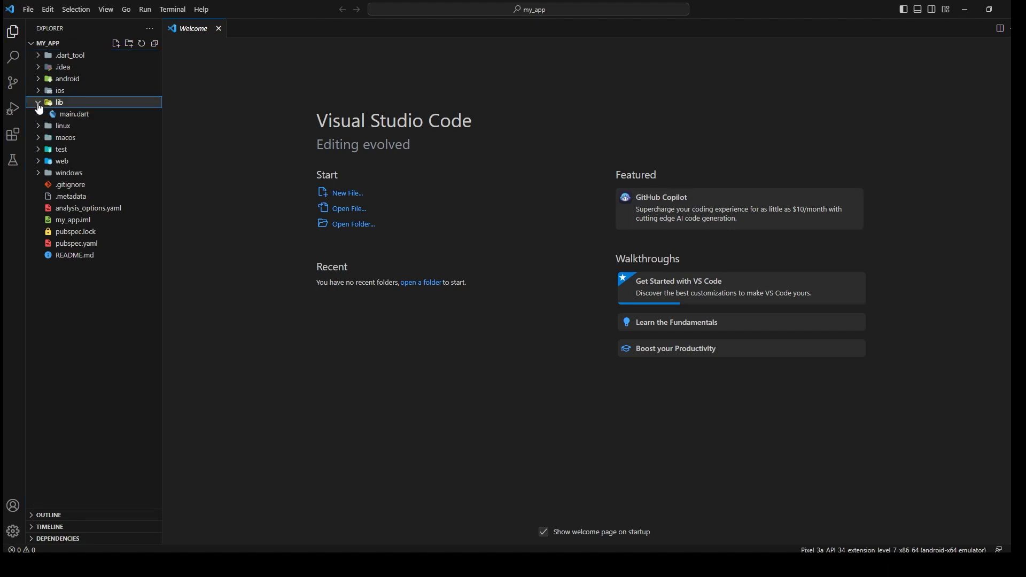
pyautogui.click(65, 118)
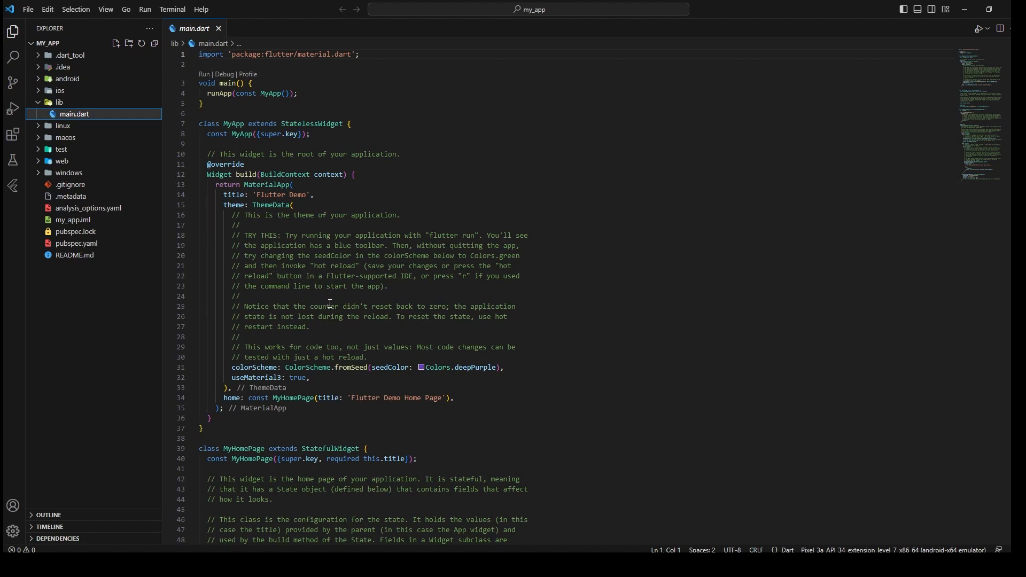
pyautogui.scroll(-4, 459, 310)
pyautogui.scroll(-19, 459, 310)
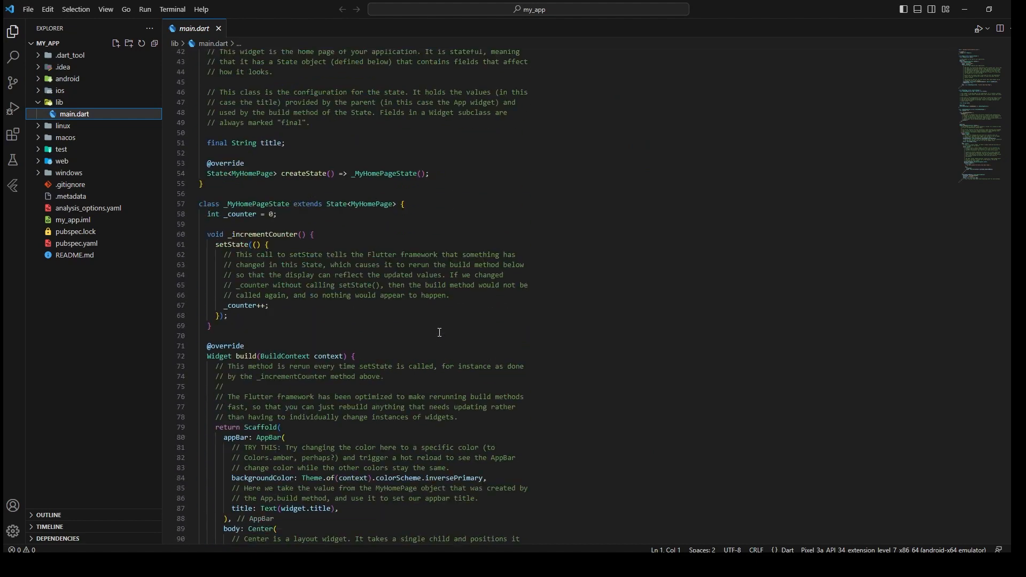
pyautogui.scroll(-4, 432, 322)
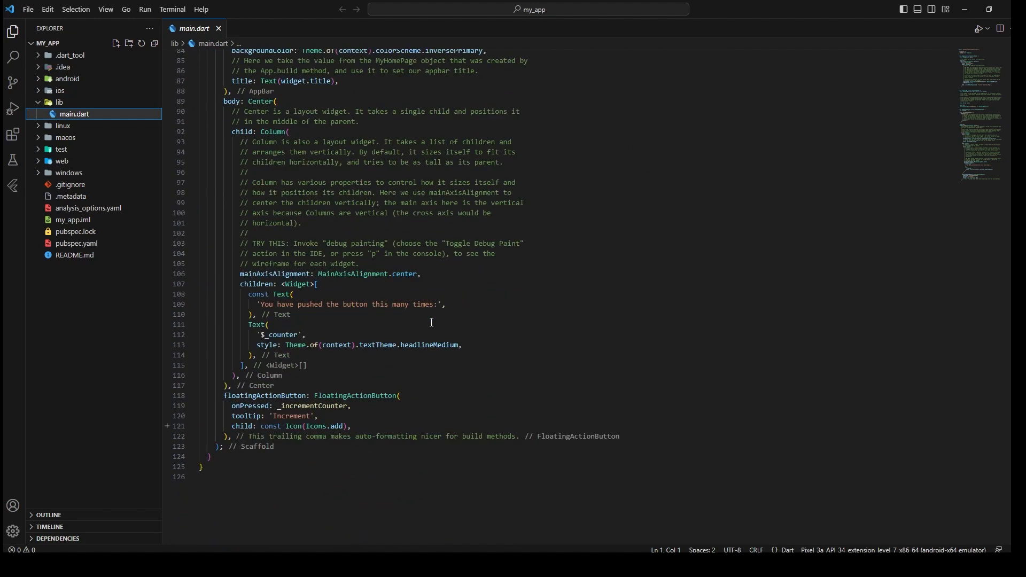
pyautogui.scroll(11, 432, 322)
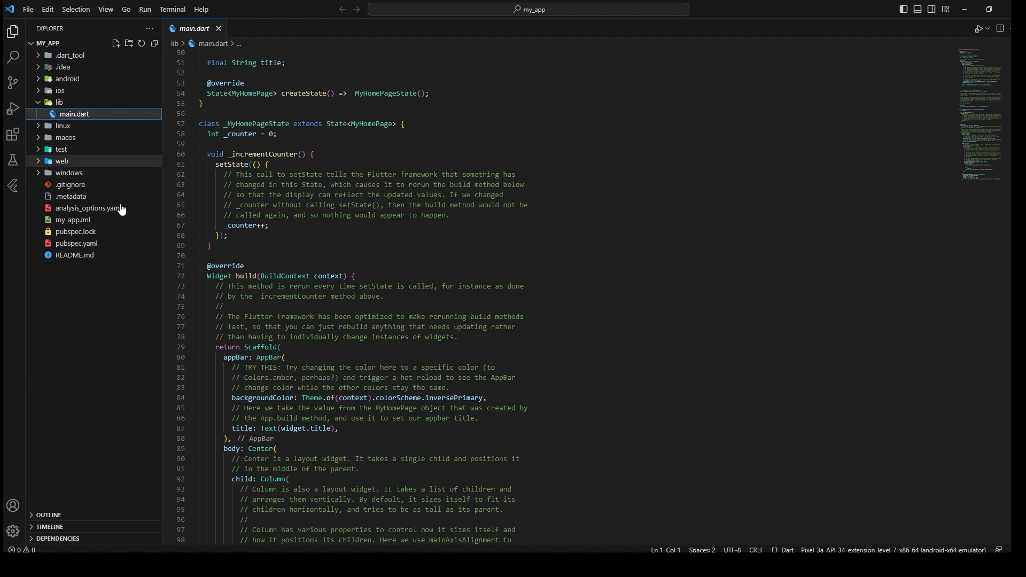
pyautogui.scroll(3, 171, 221)
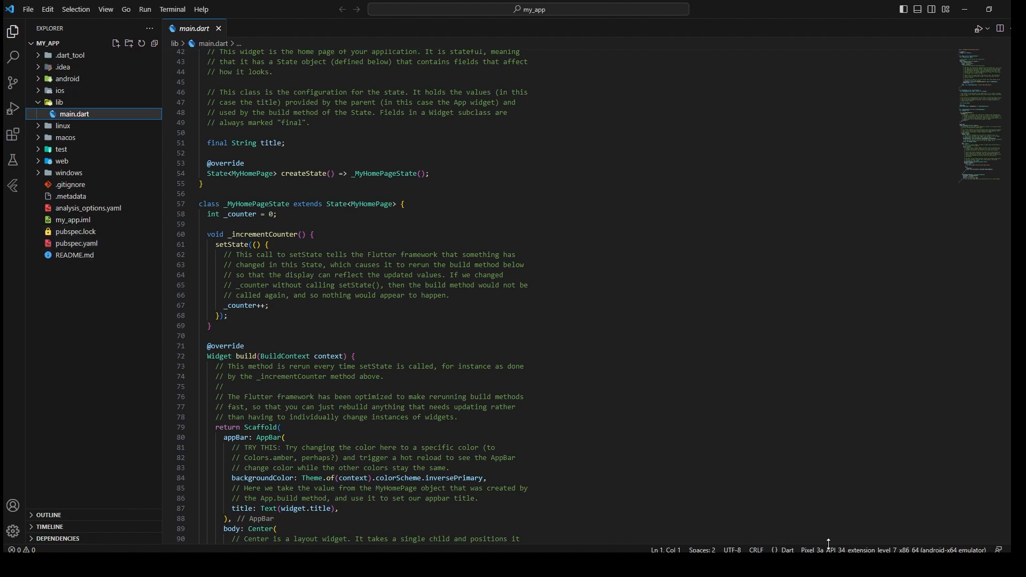
# Choose Pixel_3a_API_34_extension_level_7_x86_64 as the target device, run the app without debugging, and shift the emulator slightly aside
pyautogui.click(862, 551)
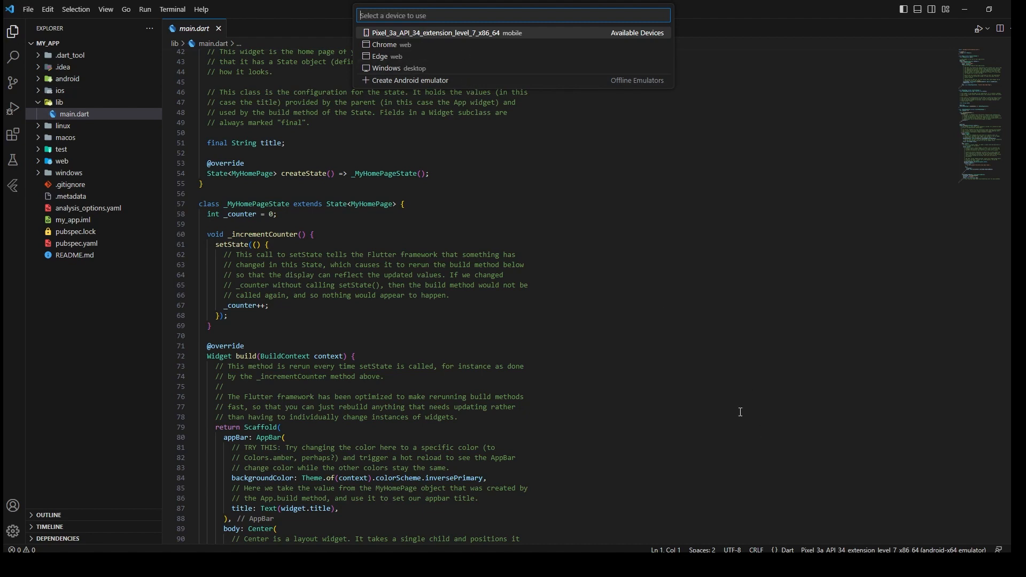
pyautogui.click(416, 32)
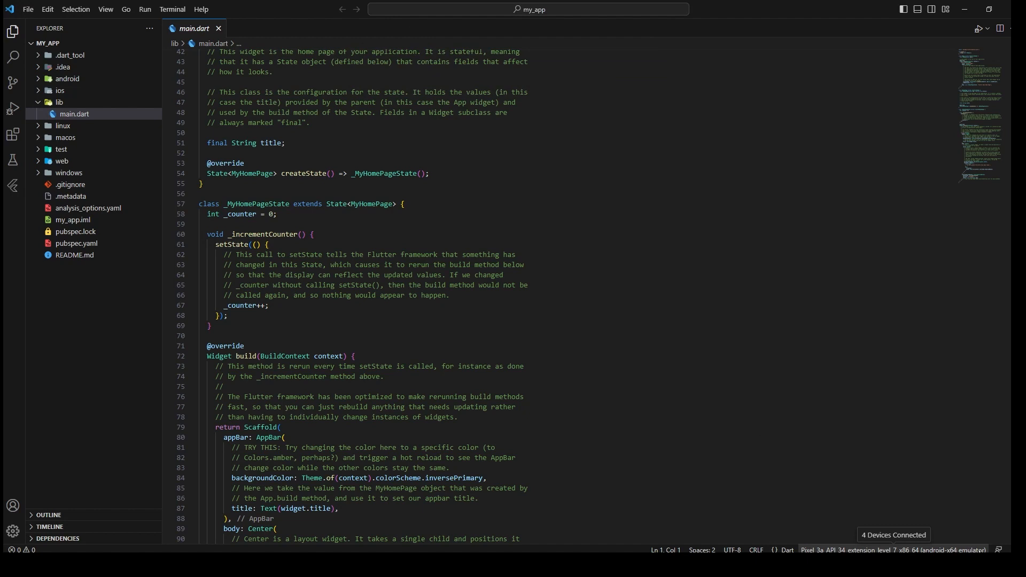
pyautogui.click(146, 10)
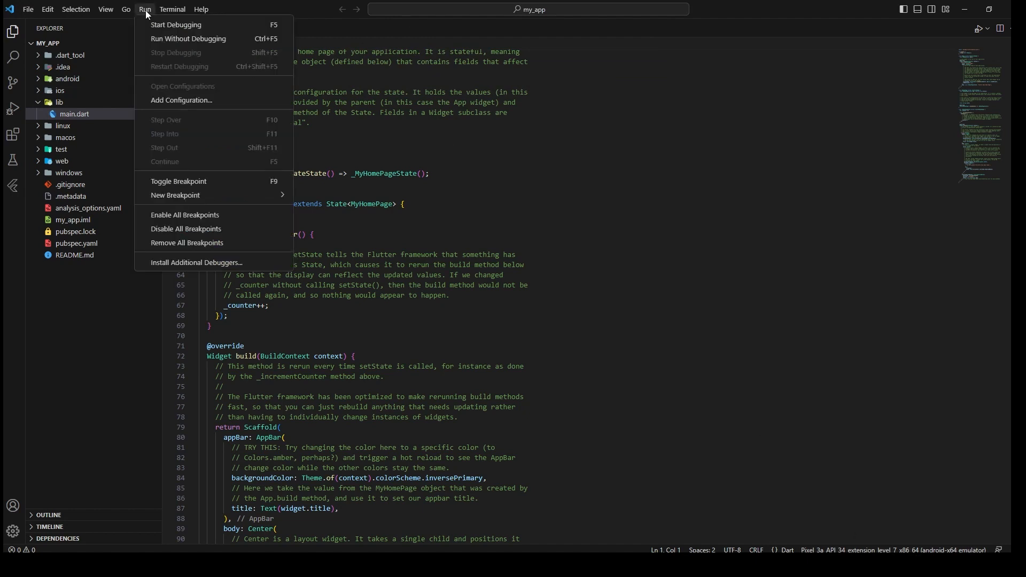
pyautogui.click(166, 42)
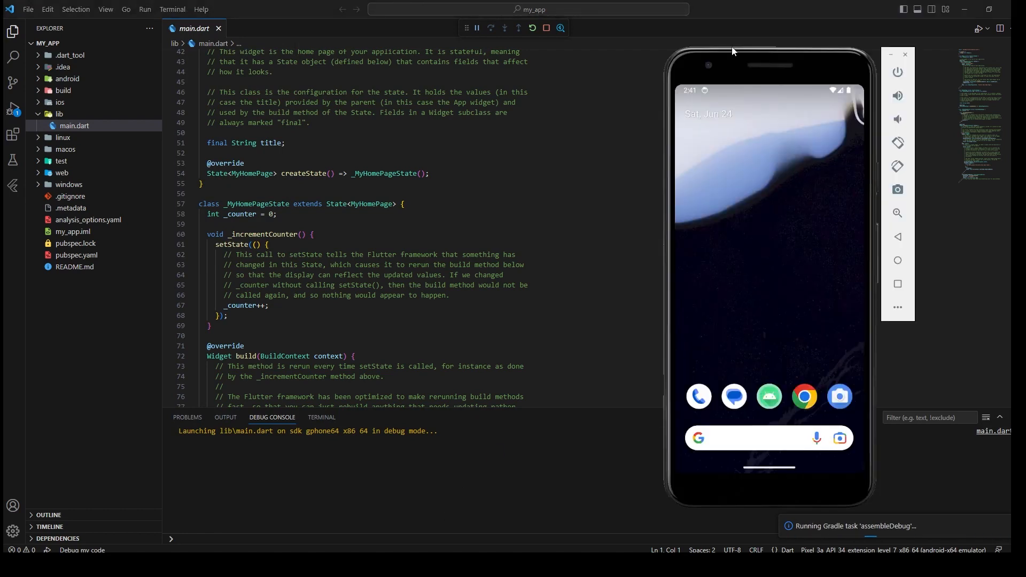
pyautogui.moveTo(740, 63); pyautogui.dragTo(805, 63)
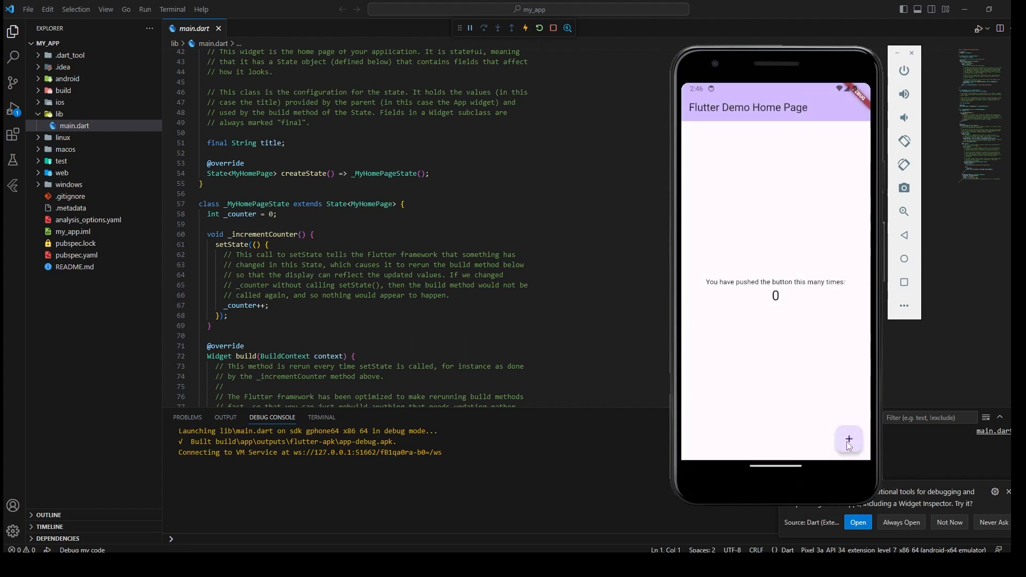
# Test the demo app in the emulator by incrementing its counter four times
pyautogui.click(849, 445)
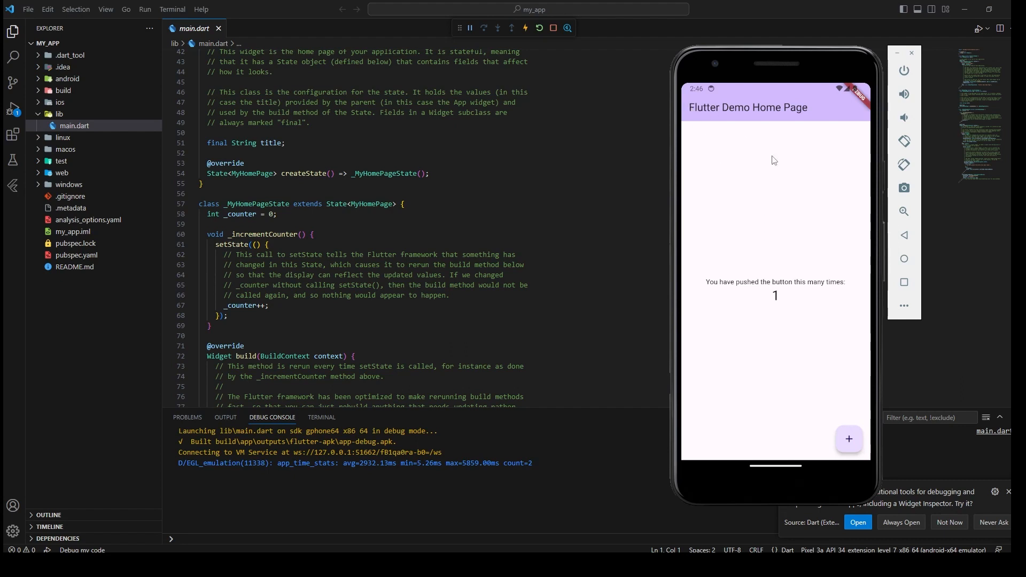
pyautogui.click(851, 439)
pyautogui.click(849, 436)
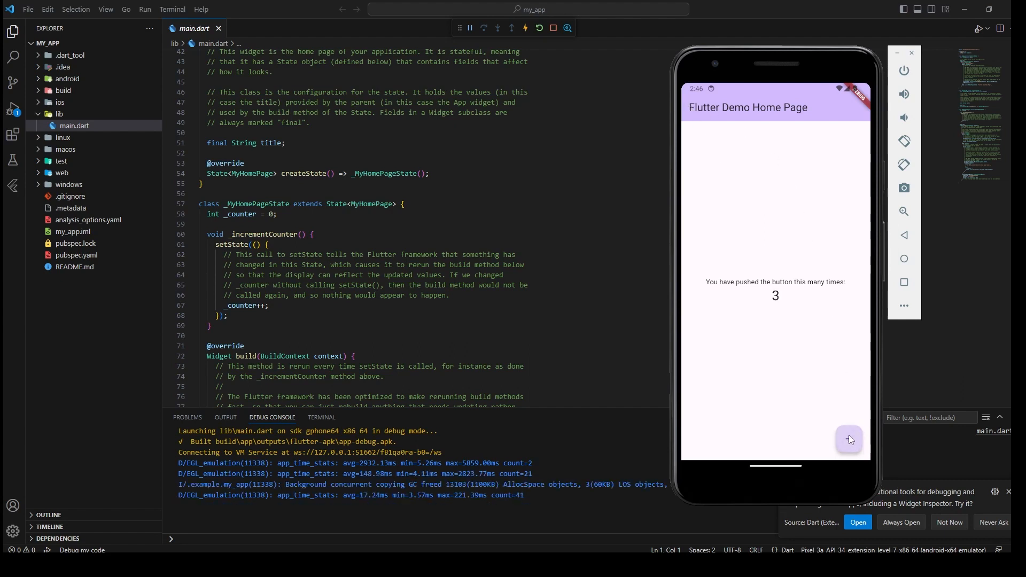
pyautogui.click(849, 435)
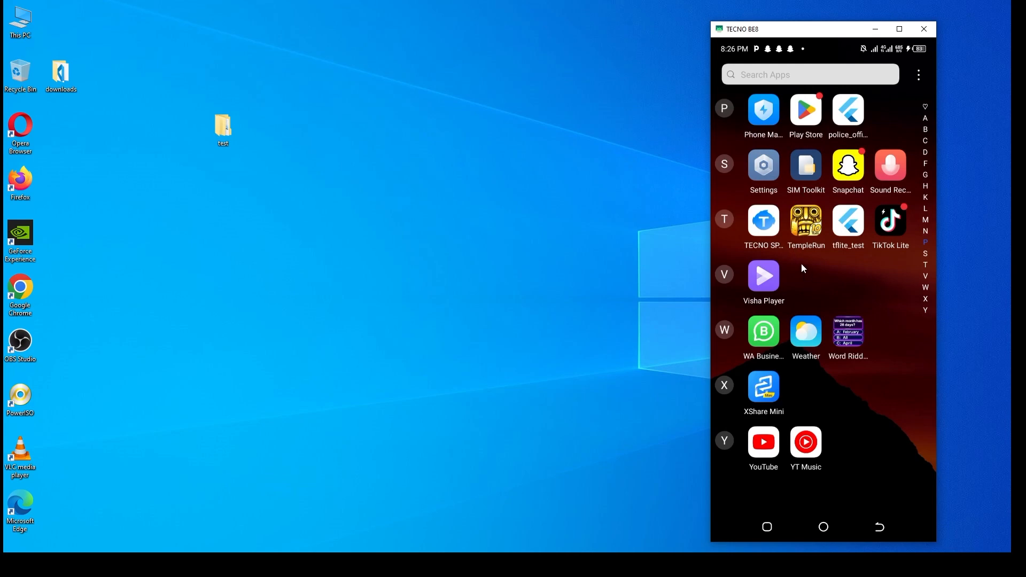
# On the mirrored TECNO BE8 phone, activate developer mode by repeatedly tapping the build number under My phone, and return to the main Settings page
pyautogui.click(764, 172)
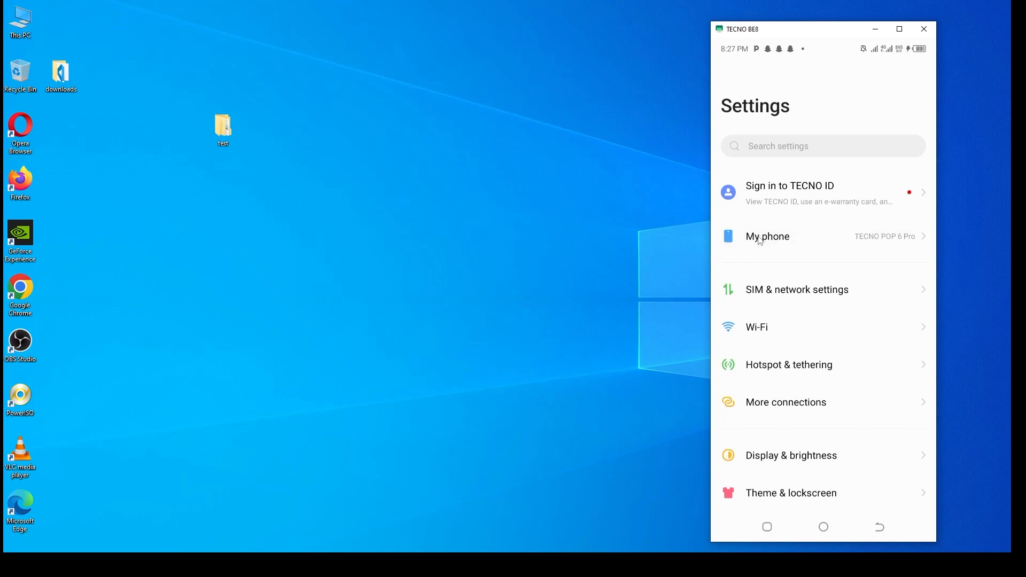
pyautogui.click(760, 239)
pyautogui.scroll(-2, 857, 348)
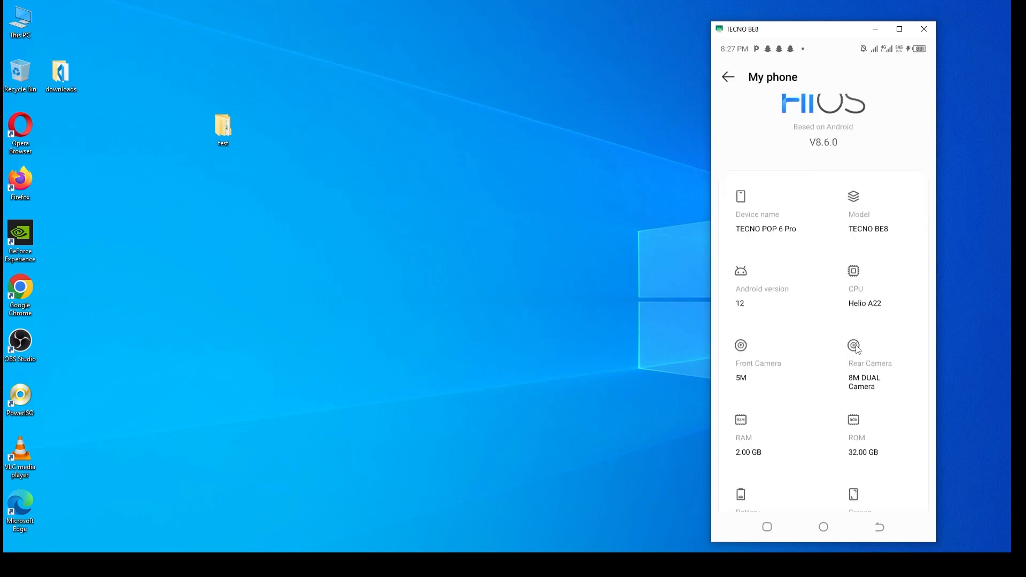
pyautogui.scroll(-3, 856, 348)
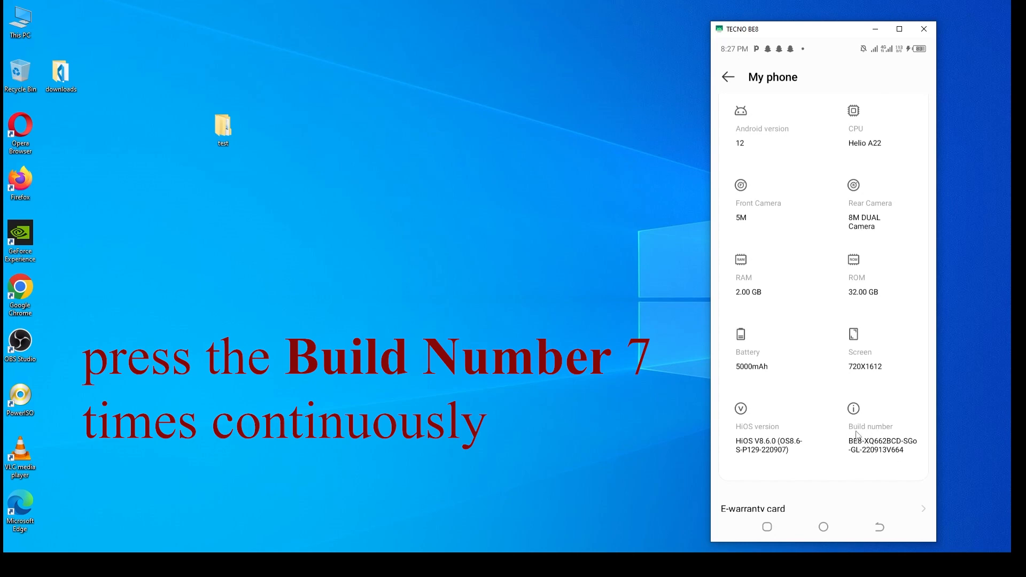
pyautogui.click(866, 433)
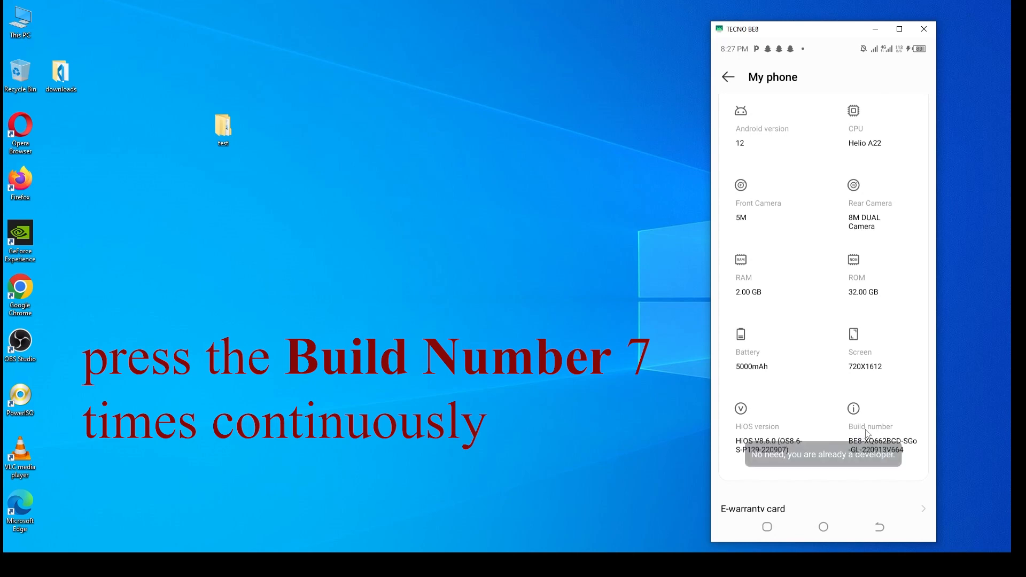
pyautogui.click(866, 434)
pyautogui.click(866, 433)
pyautogui.click(835, 449)
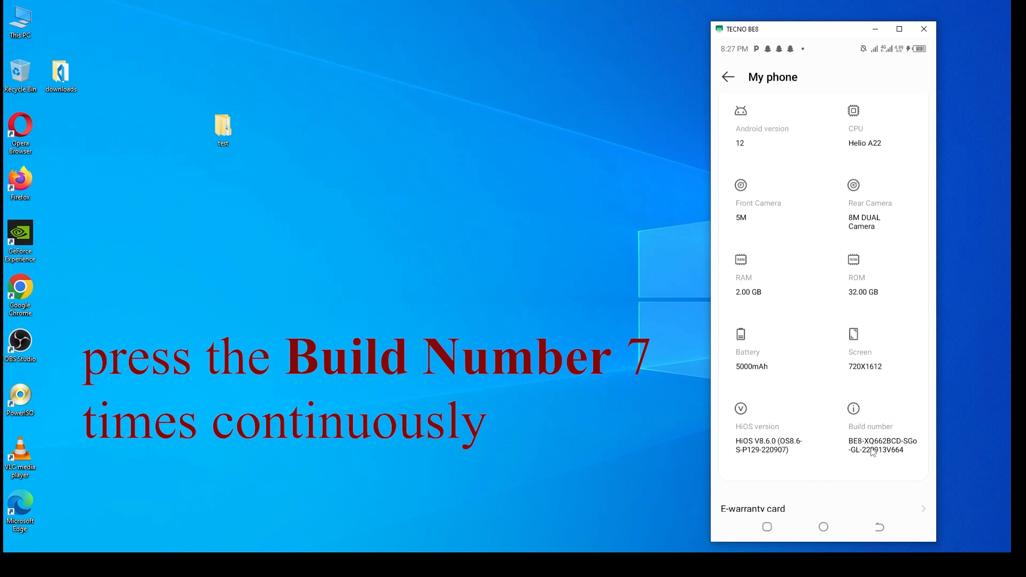
pyautogui.click(872, 450)
pyautogui.click(728, 77)
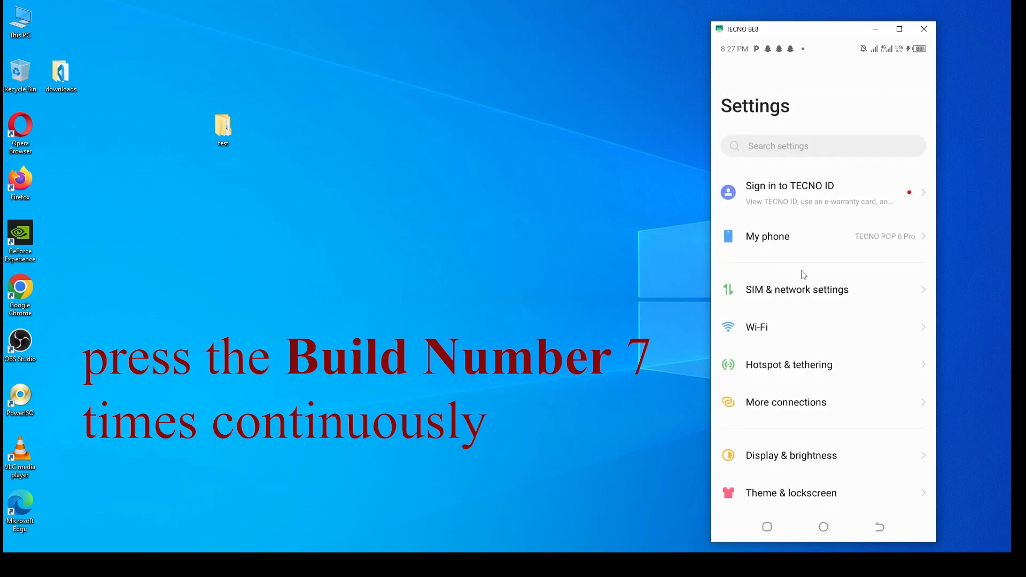
# Open the Developer options page from the System settings of the mirrored TECNO BE8 phone
pyautogui.scroll(-5, 802, 271)
pyautogui.scroll(-3, 835, 273)
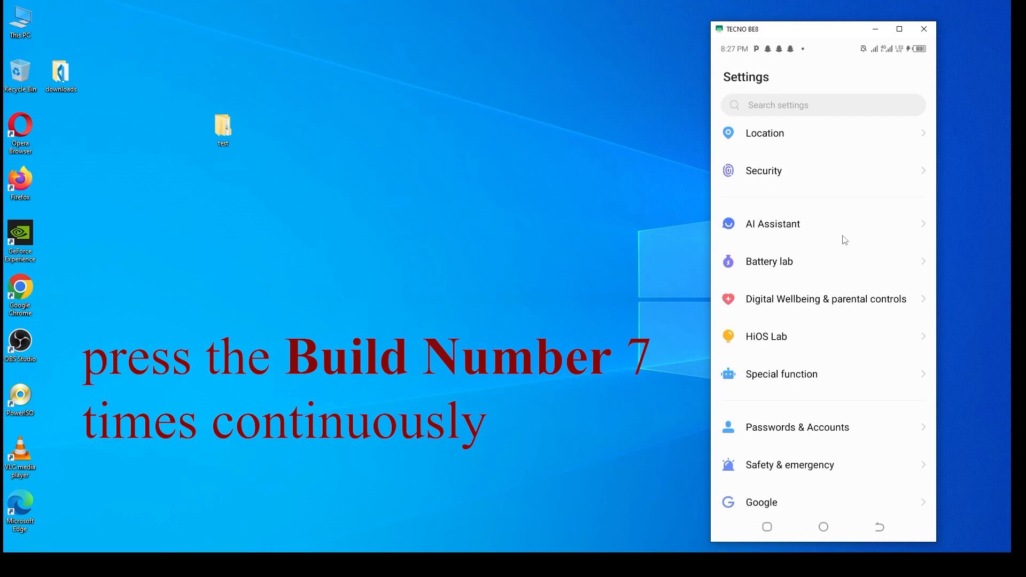
pyautogui.scroll(-2, 844, 239)
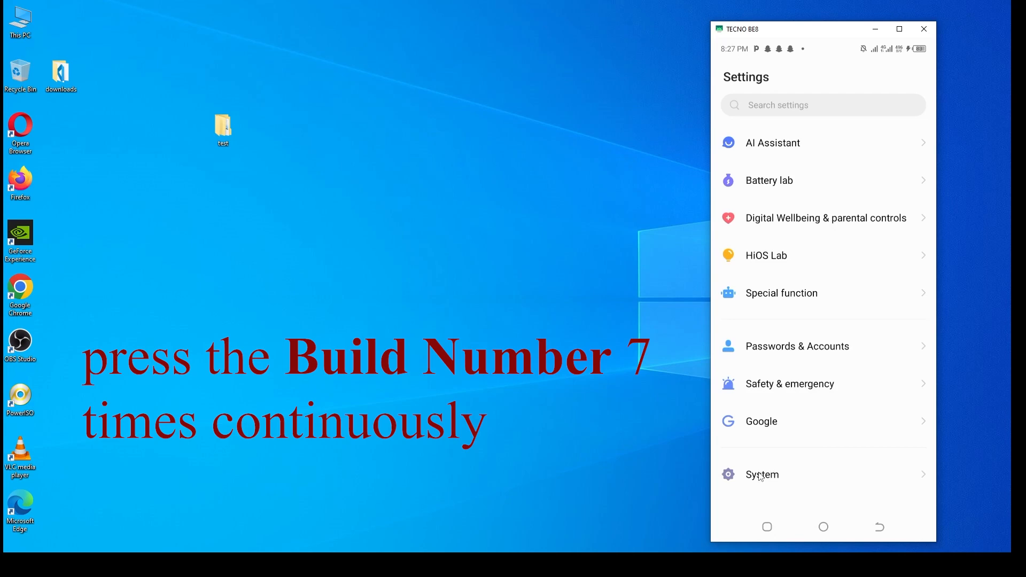
pyautogui.click(761, 476)
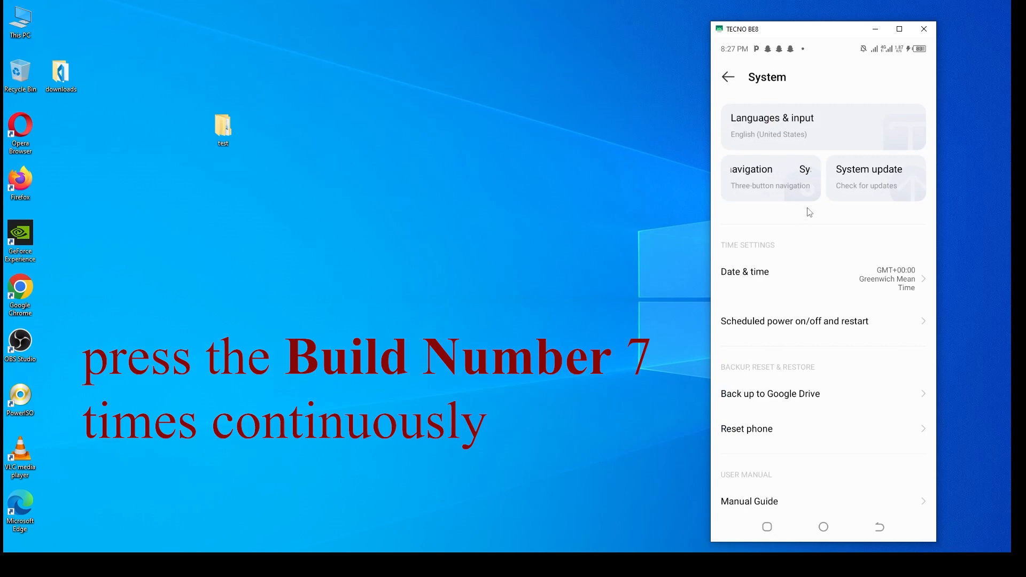
pyautogui.scroll(-3, 808, 213)
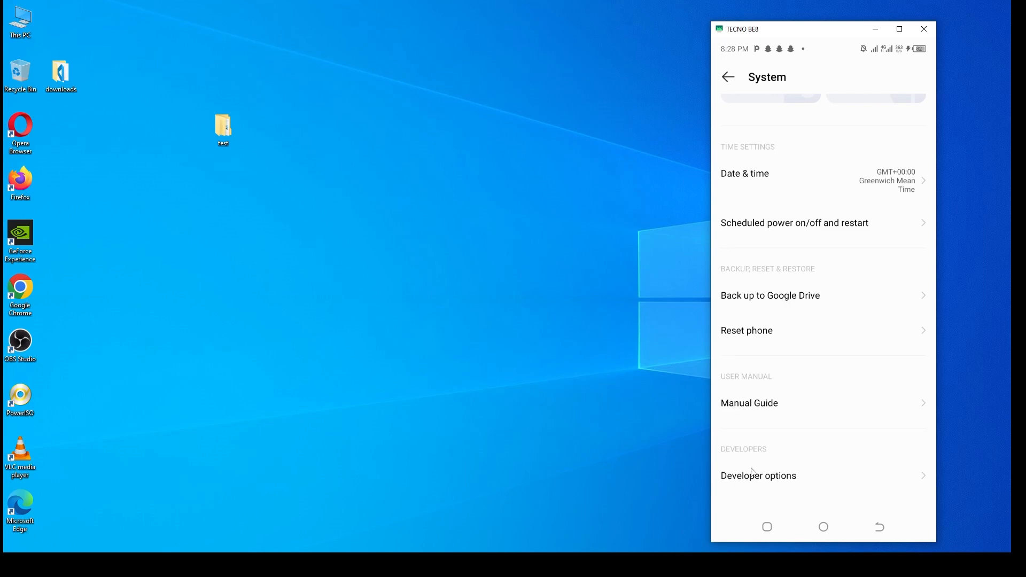
pyautogui.click(781, 484)
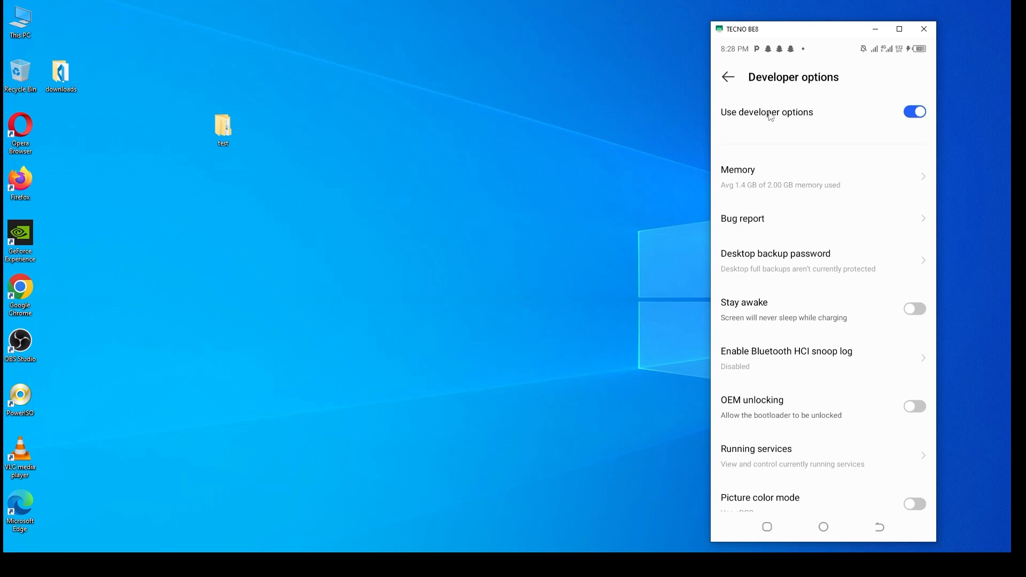
# Examine the developer options, checking the USB debugging setting in particular, and return to the phone's main Settings page
pyautogui.scroll(-5, 881, 354)
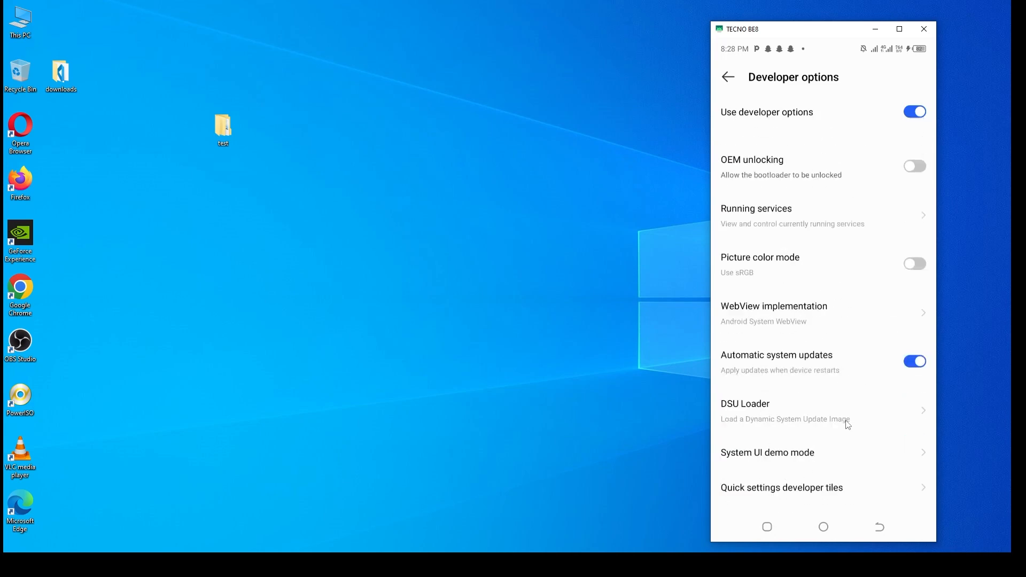
pyautogui.scroll(-2, 815, 393)
pyautogui.scroll(-2, 851, 390)
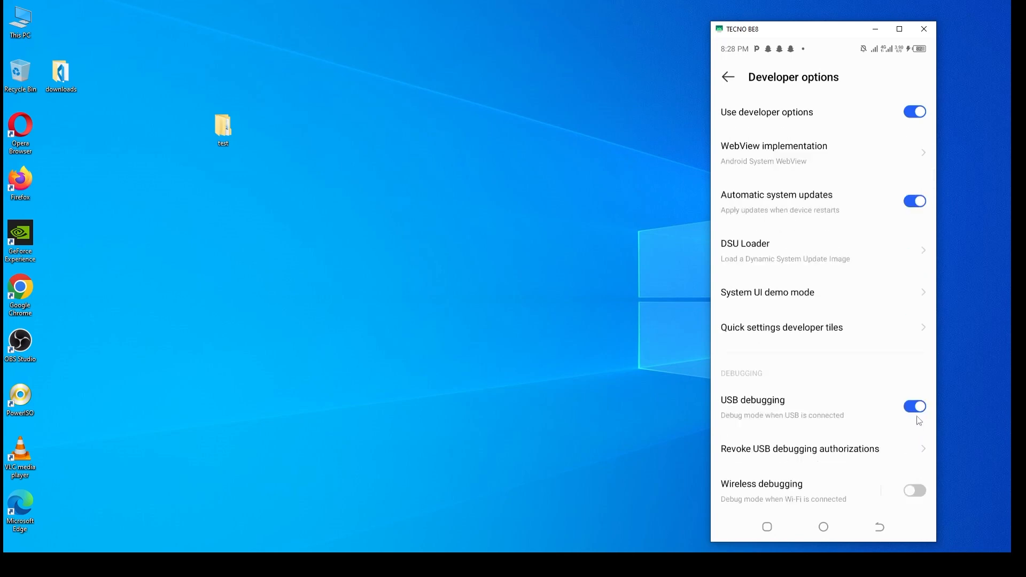
pyautogui.scroll(7, 903, 388)
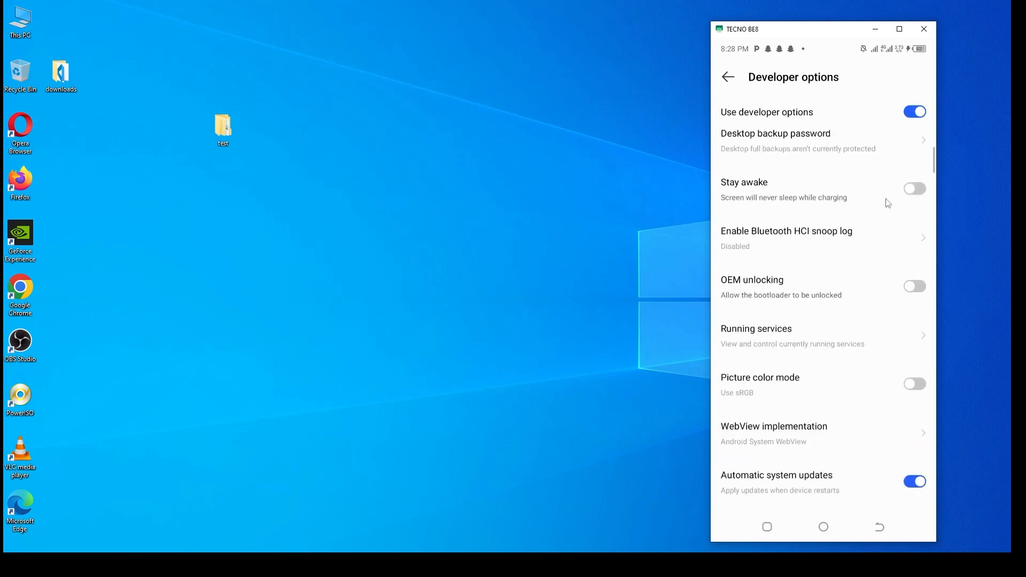
pyautogui.scroll(3, 893, 257)
pyautogui.scroll(-15, 890, 282)
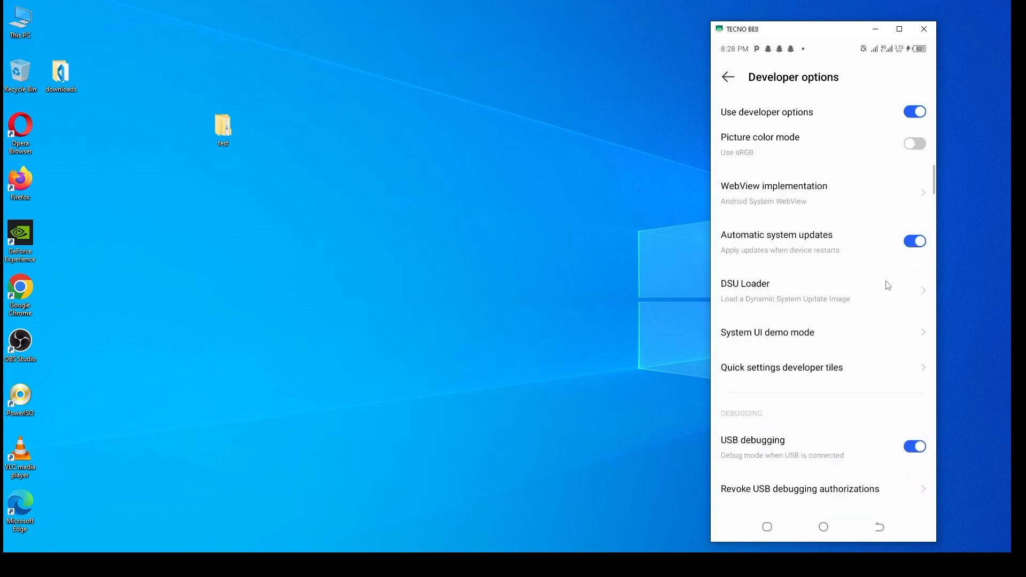
pyautogui.scroll(-10, 890, 283)
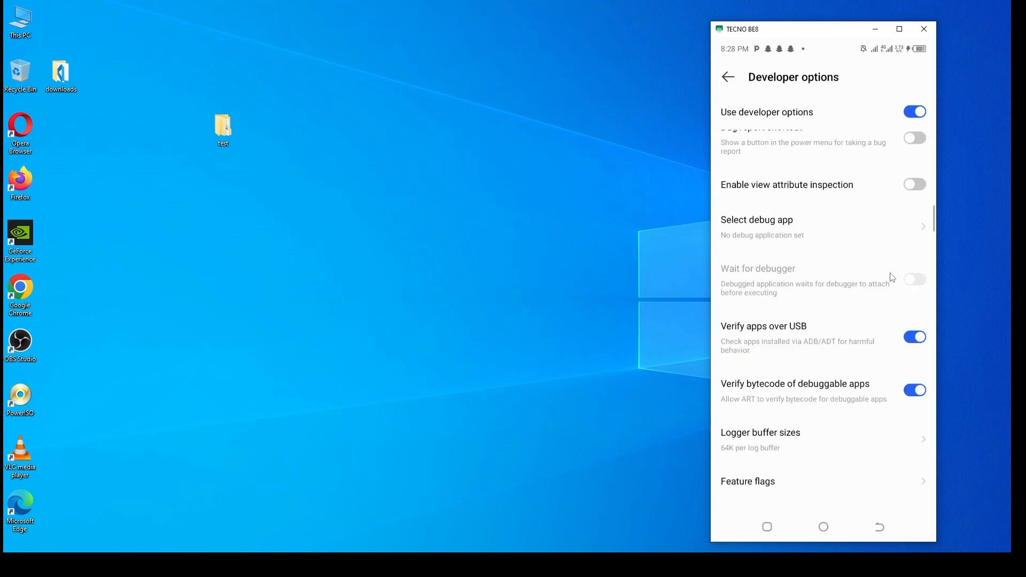
pyautogui.scroll(-10, 884, 229)
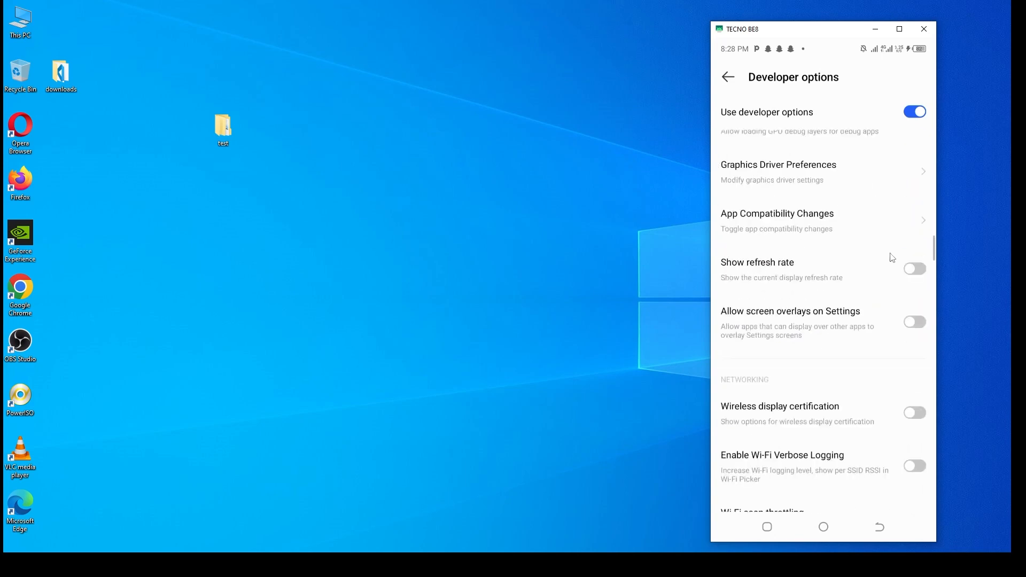
pyautogui.scroll(-15, 899, 288)
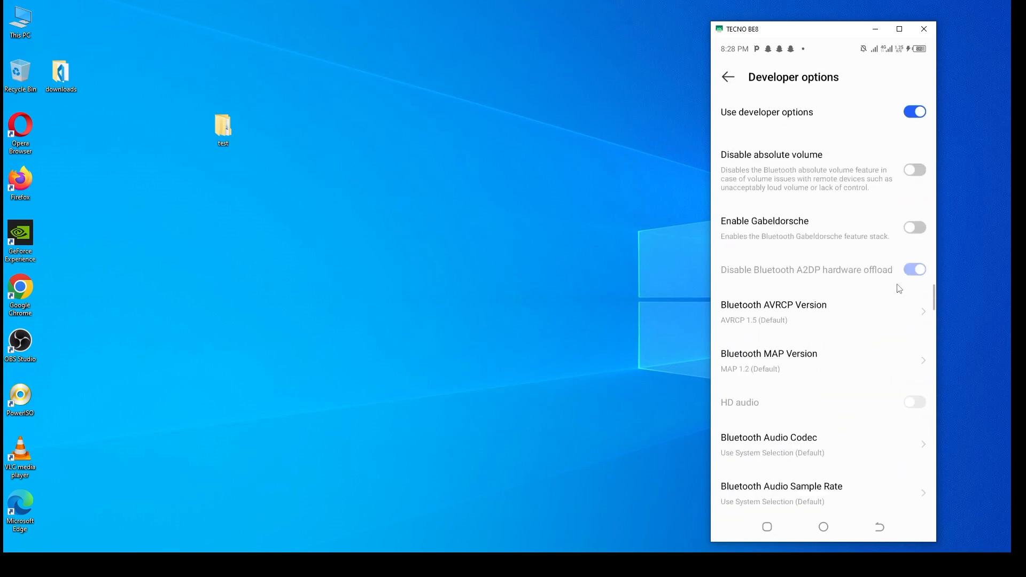
pyautogui.scroll(-15, 900, 289)
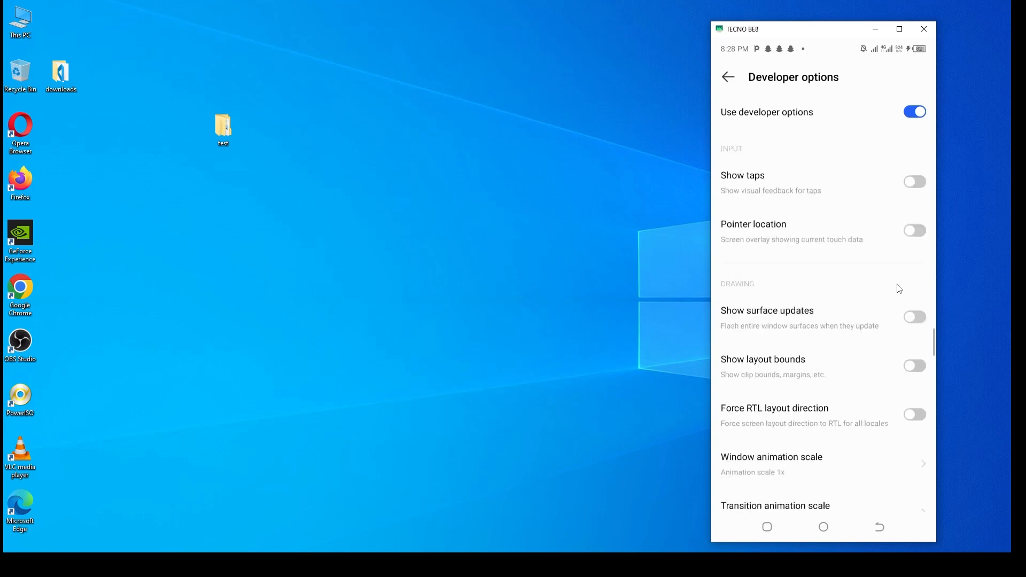
pyautogui.scroll(20, 899, 289)
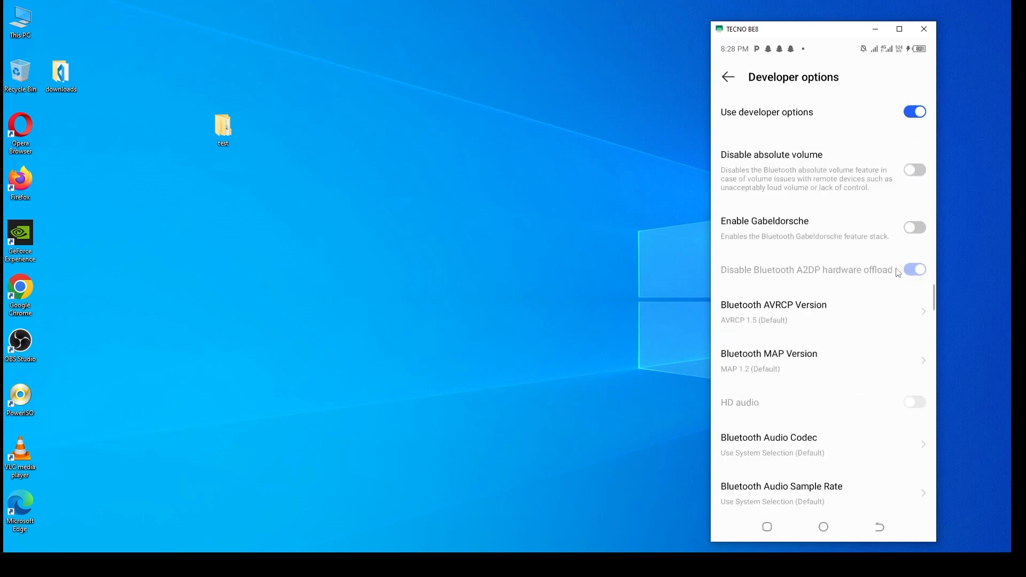
pyautogui.scroll(6, 898, 273)
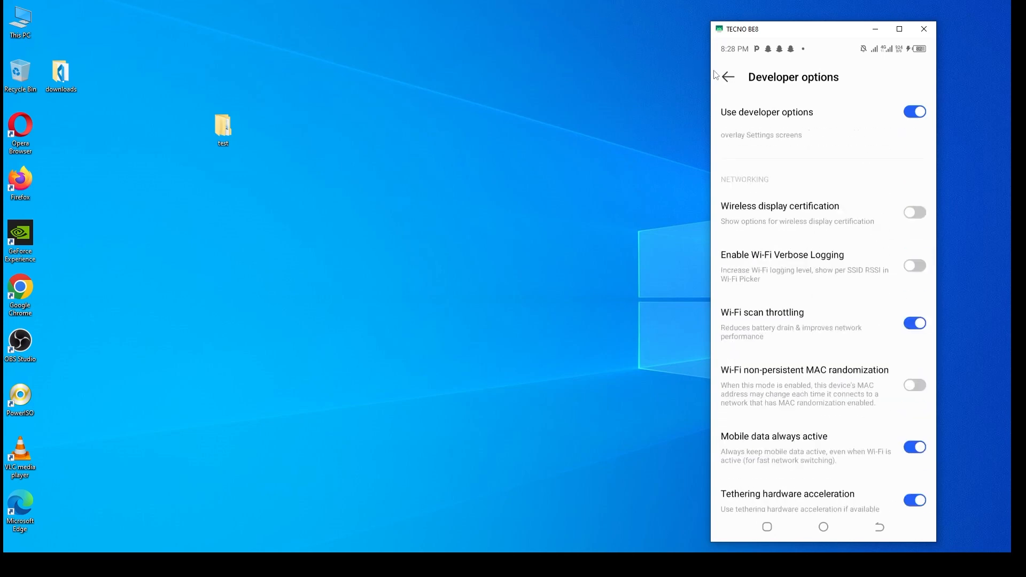
pyautogui.click(735, 81)
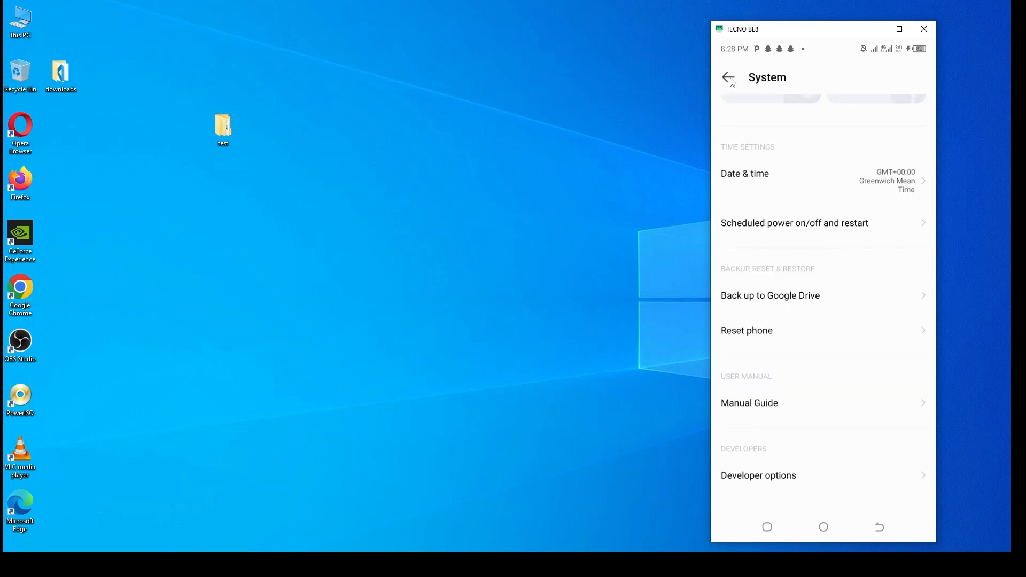
pyautogui.click(729, 80)
# Switch to Visual Studio Code, run my_app without debugging on the TECNO BE8, and bring the mirrored phone to its home screen
pyautogui.click(283, 563)
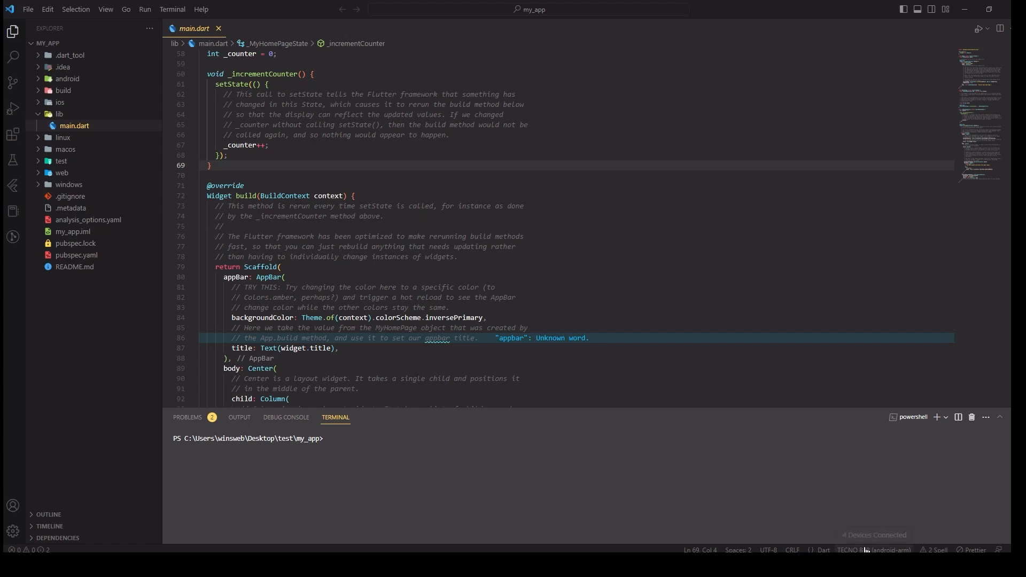
pyautogui.click(149, 13)
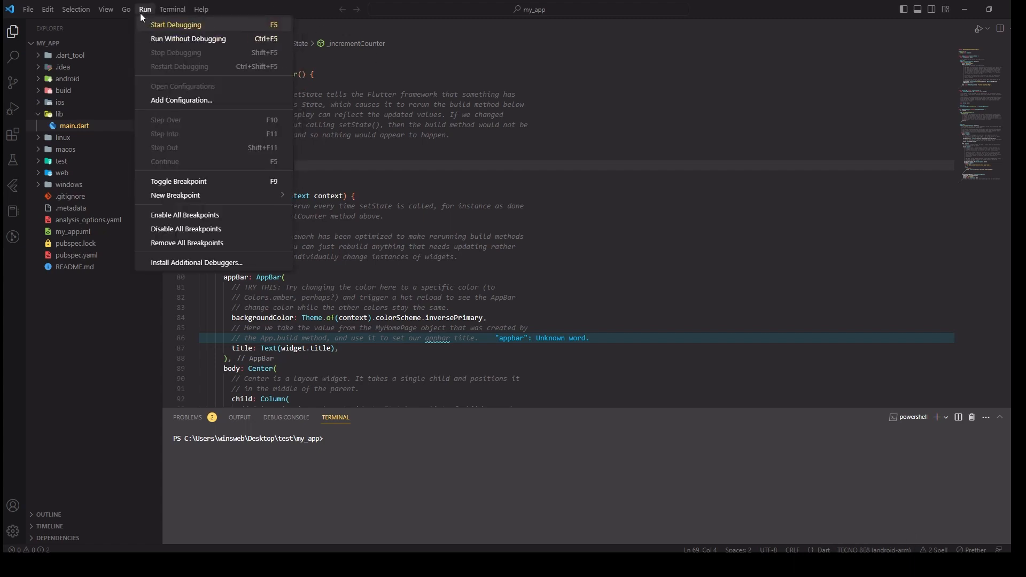
pyautogui.click(153, 40)
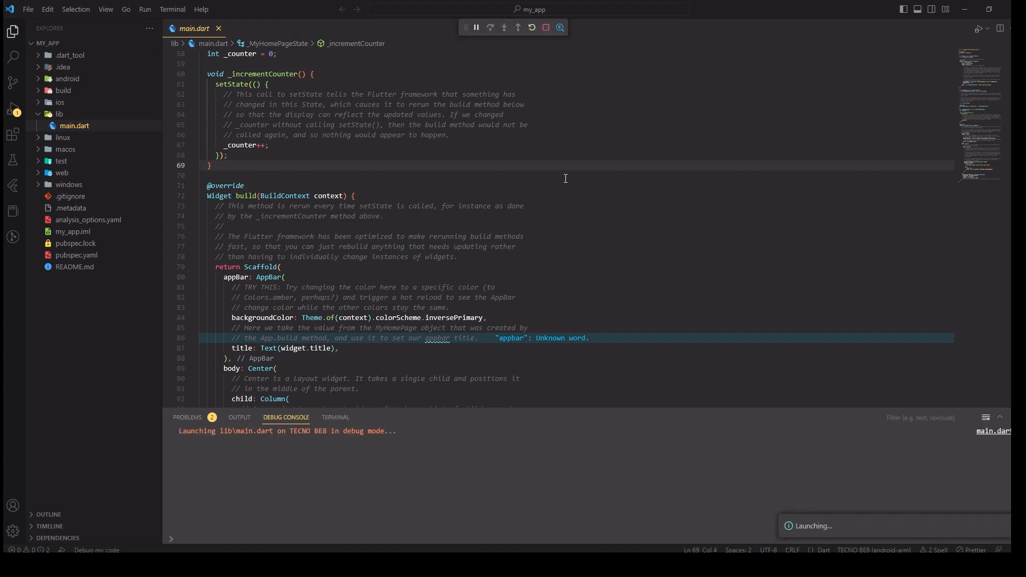
pyautogui.click(371, 548)
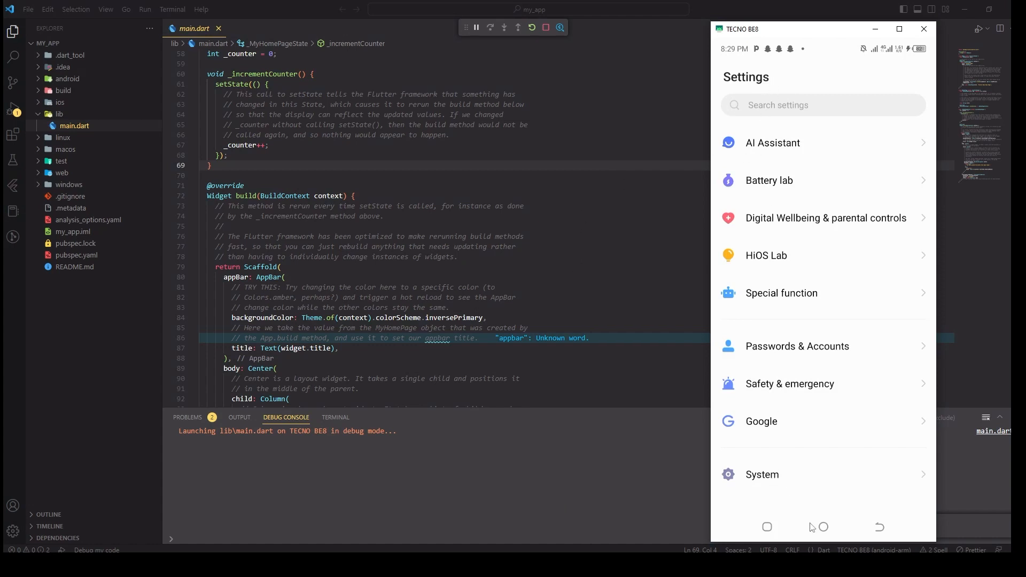
pyautogui.click(825, 524)
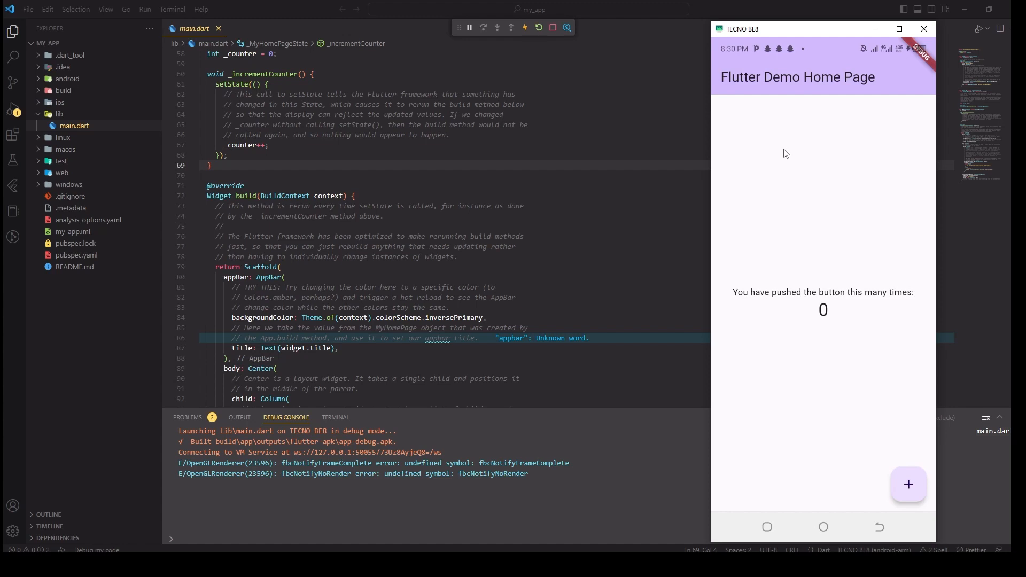
# Test the Flutter demo app on the mirrored phone by incrementing its counter thirteen times
pyautogui.click(906, 489)
pyautogui.click(906, 489)
pyautogui.click(907, 489)
pyautogui.click(906, 488)
pyautogui.click(906, 489)
pyautogui.click(907, 488)
pyautogui.click(905, 486)
pyautogui.click(905, 486)
pyautogui.click(906, 486)
pyautogui.click(905, 486)
pyautogui.click(906, 486)
pyautogui.click(905, 486)
pyautogui.click(906, 486)
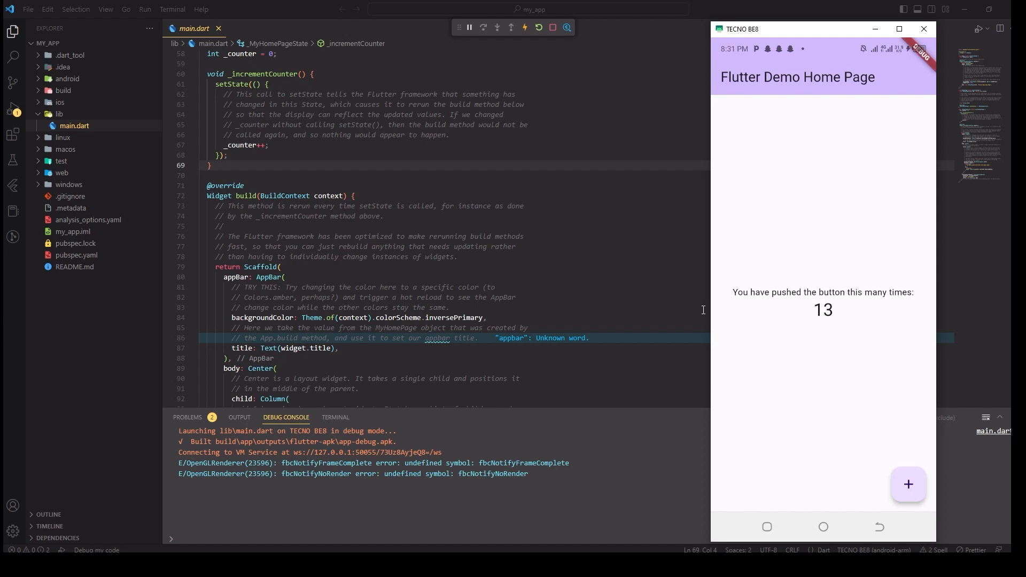